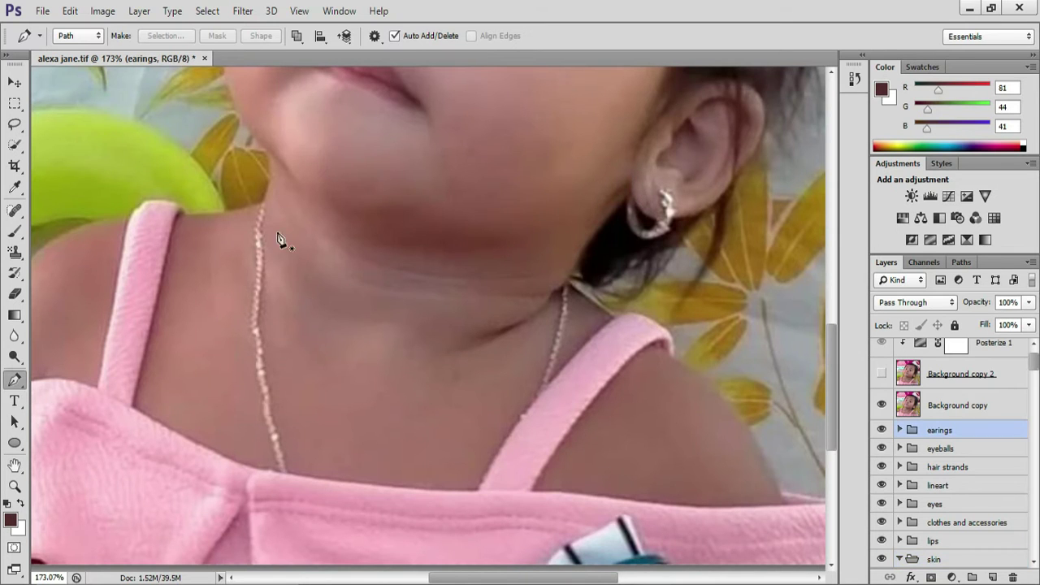
# With the Pen tool in Shape mode, draw a curved shadow about 27 by 25 px beside the earlobe, above the skin group's top layer.
pyautogui.click(72, 42)
pyautogui.click(69, 50)
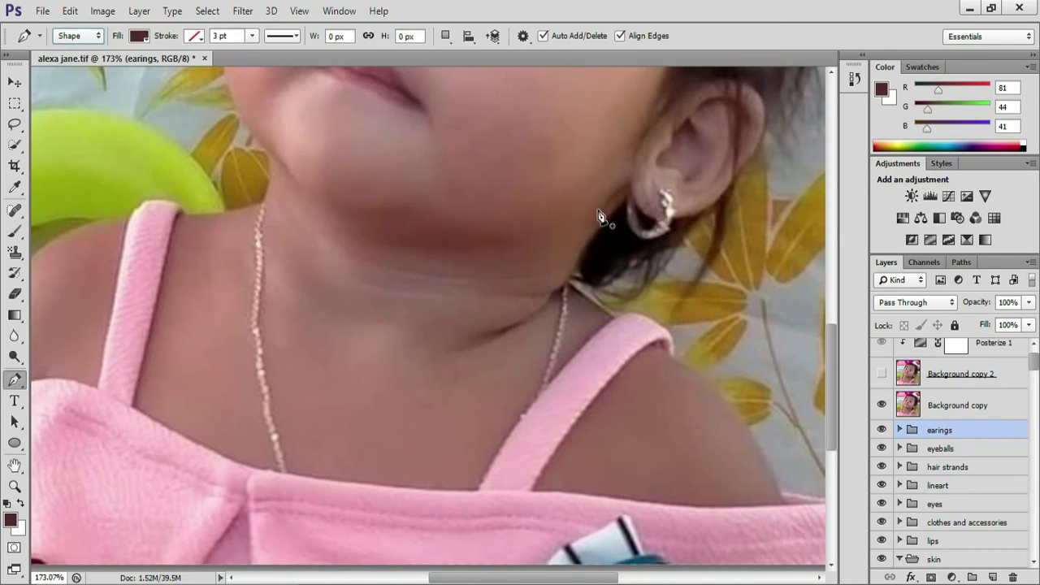
pyautogui.scroll(-3, 947, 459)
pyautogui.click(1004, 462)
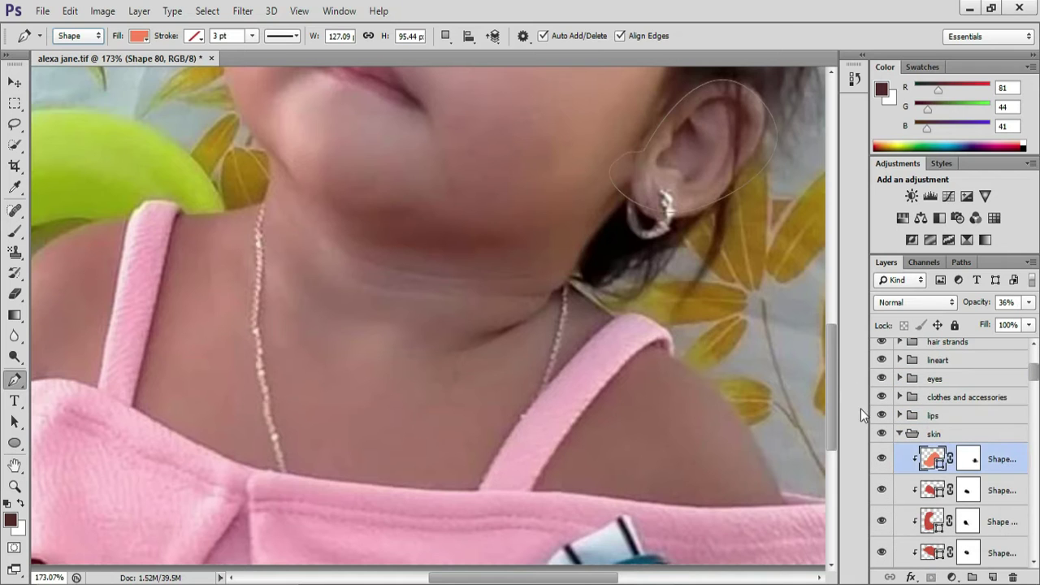
pyautogui.click(602, 217)
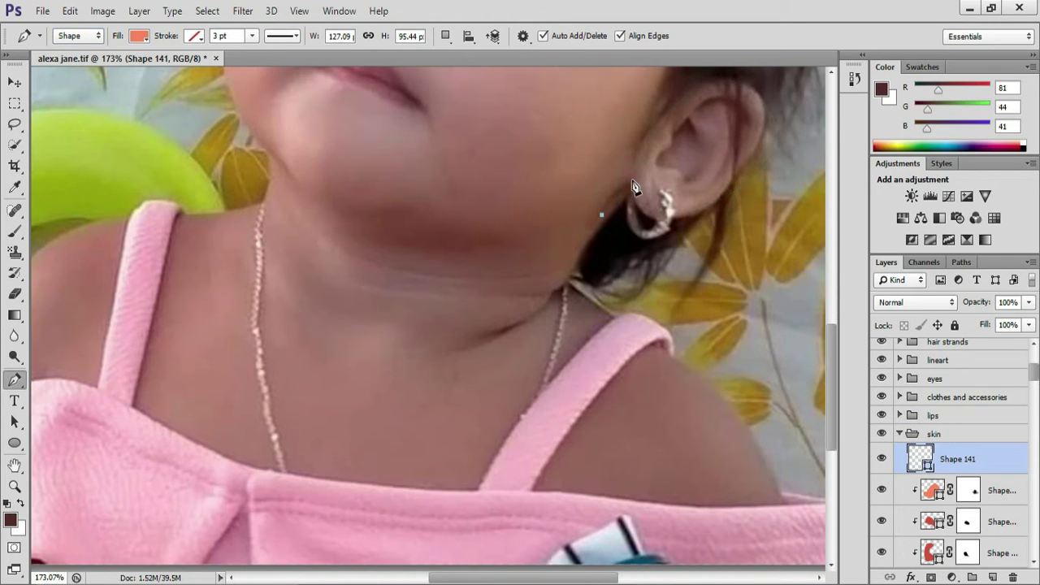
pyautogui.click(637, 203)
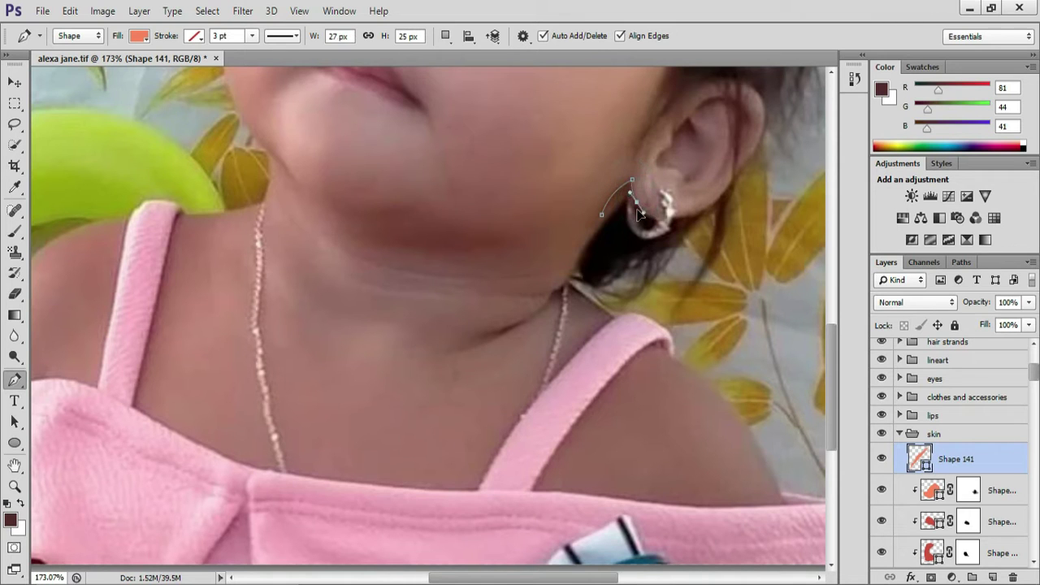
pyautogui.click(637, 204)
pyautogui.click(602, 216)
pyautogui.keyDown('ctrl'); pyautogui.click(585, 256); pyautogui.keyUp('ctrl')
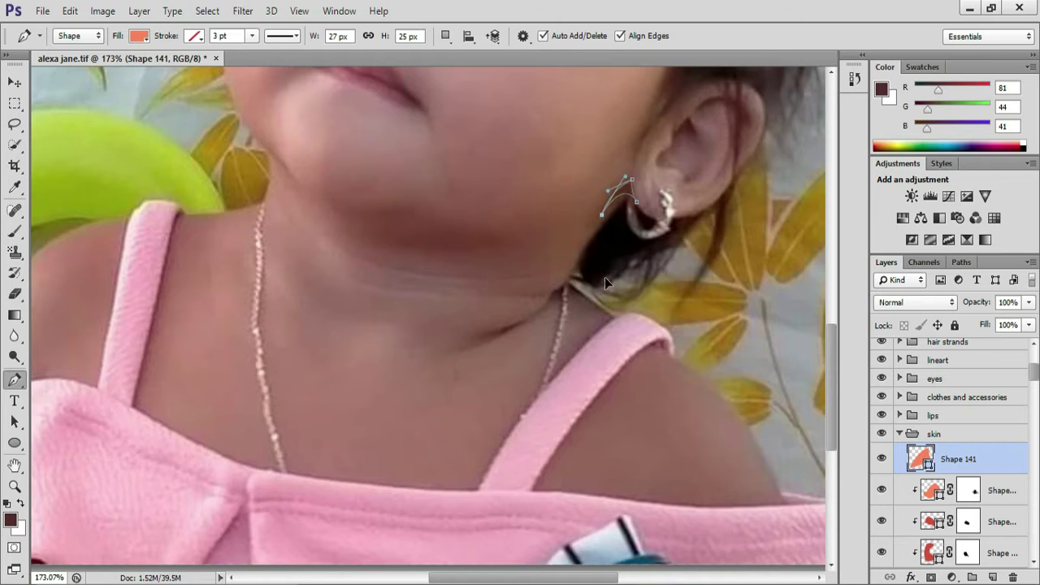
# Clip the new earlobe shadow to the skin layers below and hide the Background copy photo.
pyautogui.keyDown('alt'); pyautogui.click(947, 476); pyautogui.keyUp('alt')
pyautogui.scroll(3, 923, 433)
pyautogui.click(883, 407)
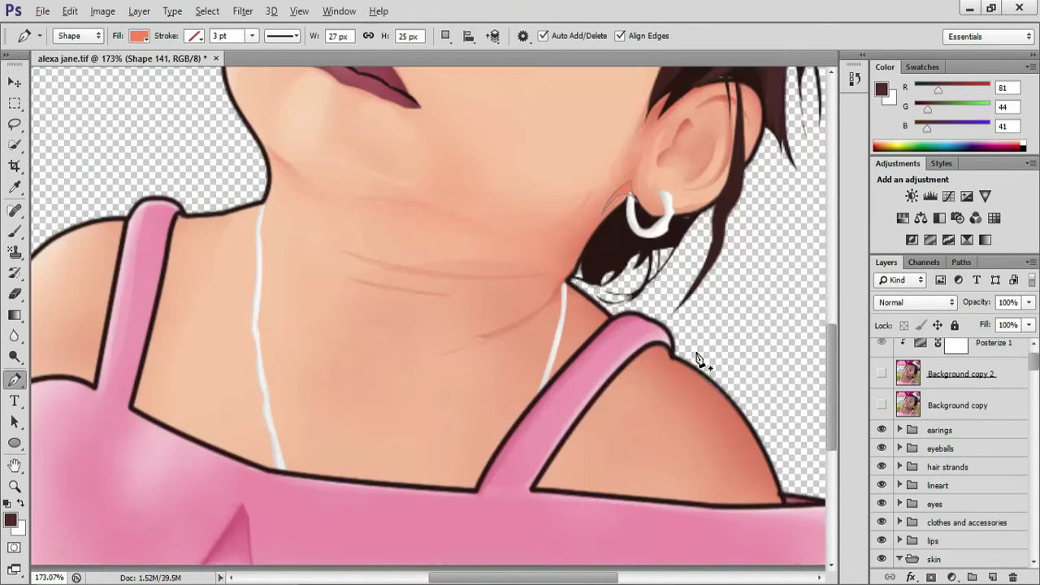
pyautogui.scroll(-2, 606, 561)
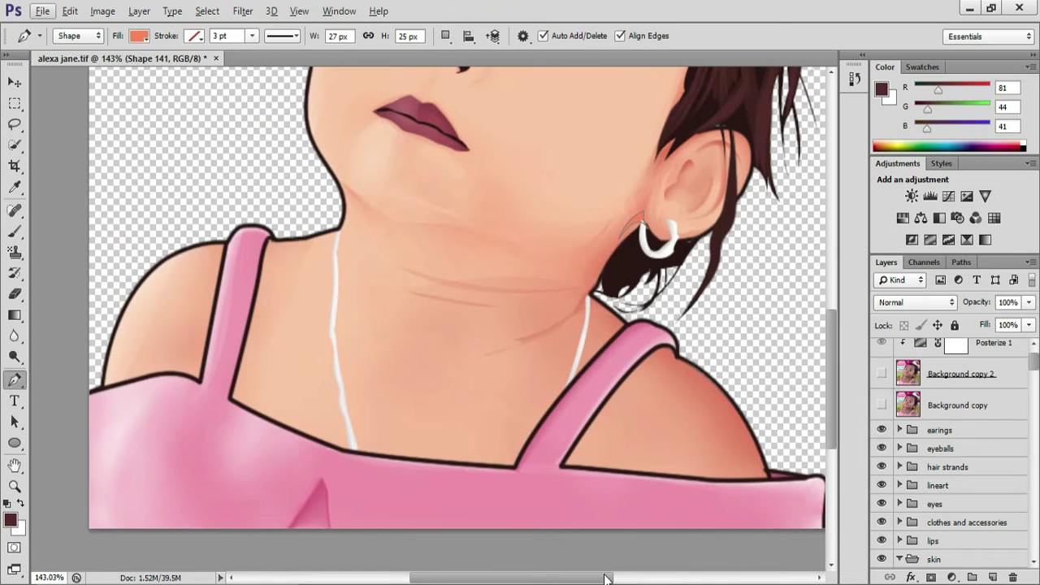
# Copy a colour code from the other open window and apply it as the earlobe shadow's fill.
pyautogui.hotkey('alt', 'Tab')
pyautogui.moveTo(189, 141); pyautogui.dragTo(140, 153)
pyautogui.hotkey('ctrl', 'c')
pyautogui.click(605, 7)
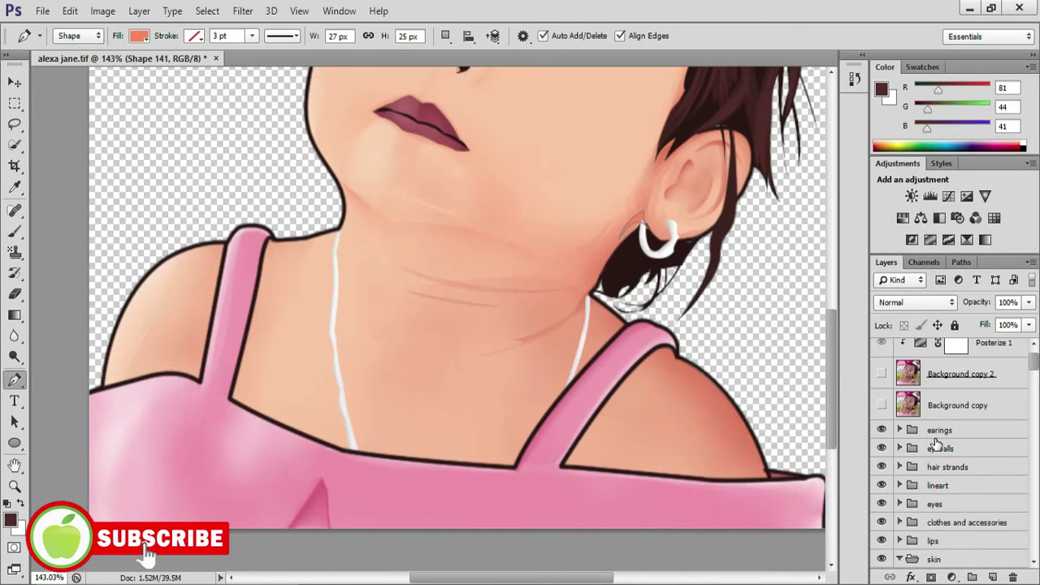
pyautogui.scroll(-5, 942, 467)
pyautogui.doubleClick(944, 467)
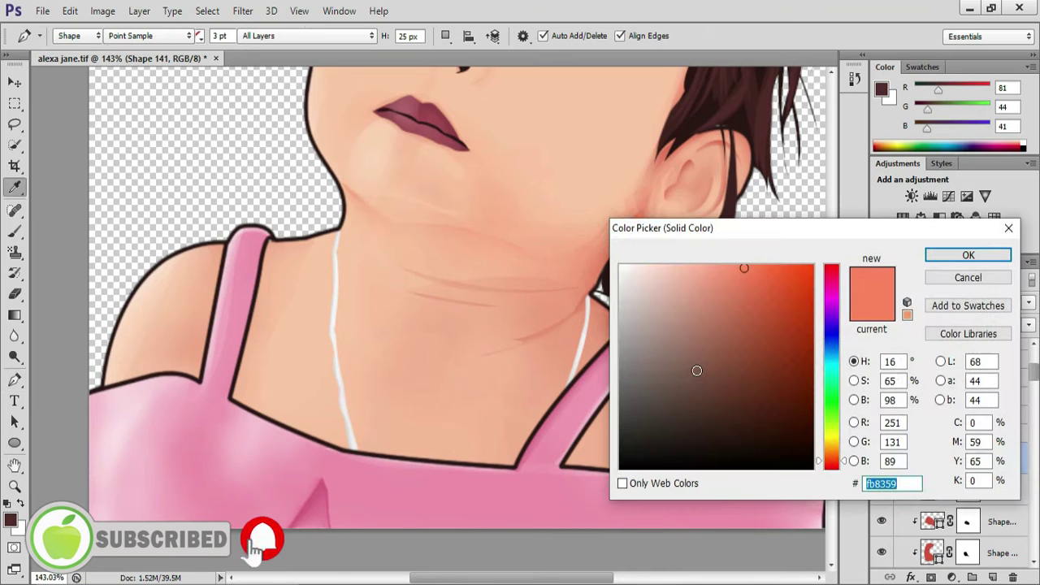
pyautogui.hotkey('ctrl', 'v')
pyautogui.click(965, 256)
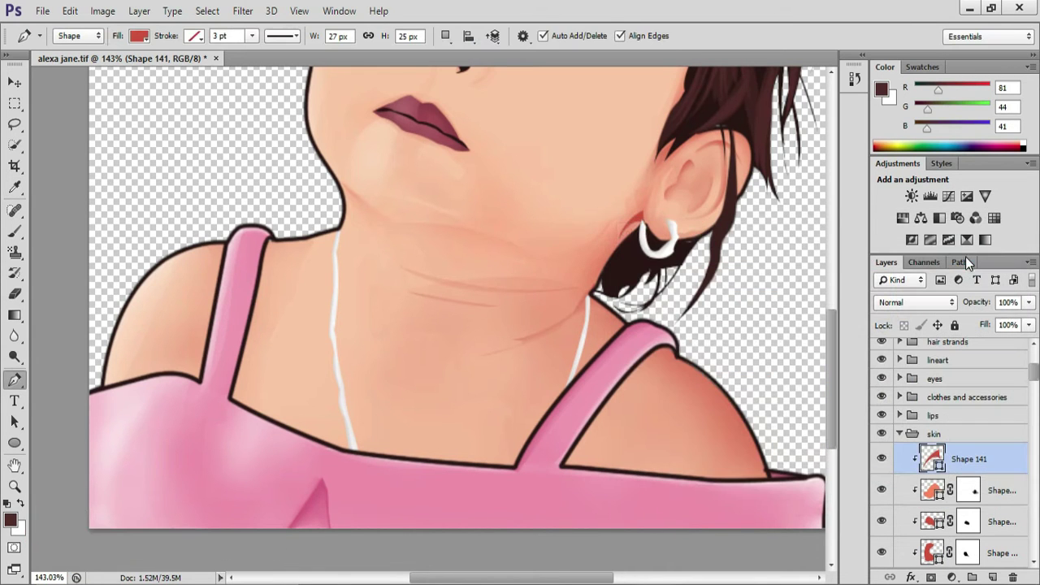
# Show the Background copy photo again as reference for the next skin shadow.
pyautogui.click(997, 491)
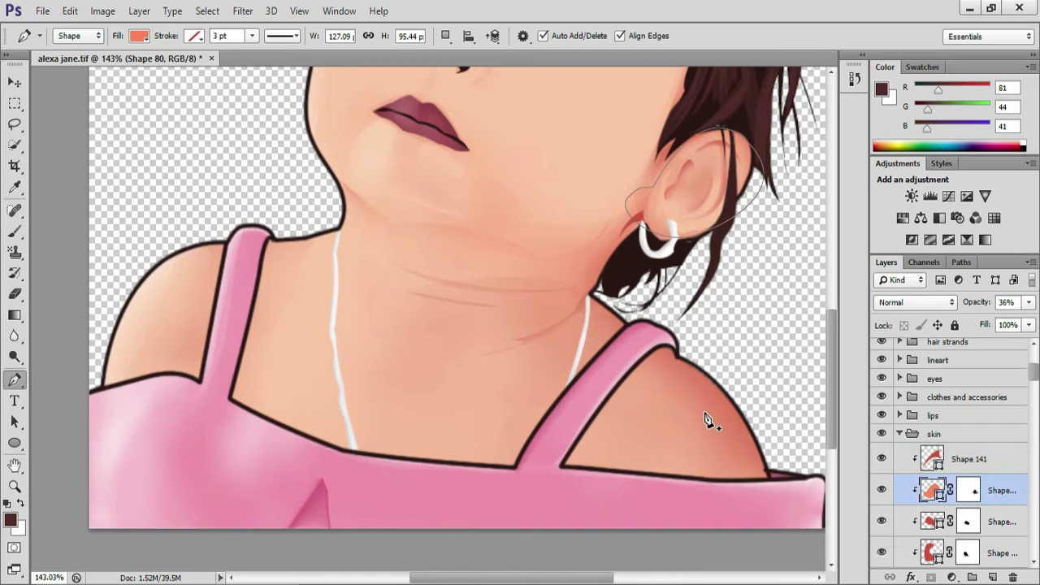
pyautogui.scroll(2, 705, 419)
pyautogui.scroll(4, 636, 400)
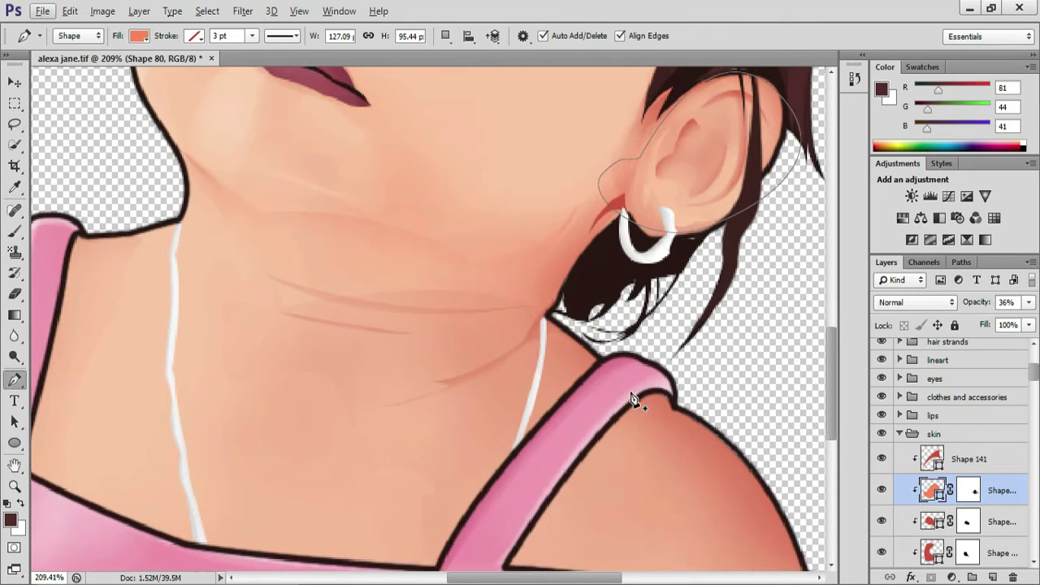
pyautogui.scroll(5, 951, 406)
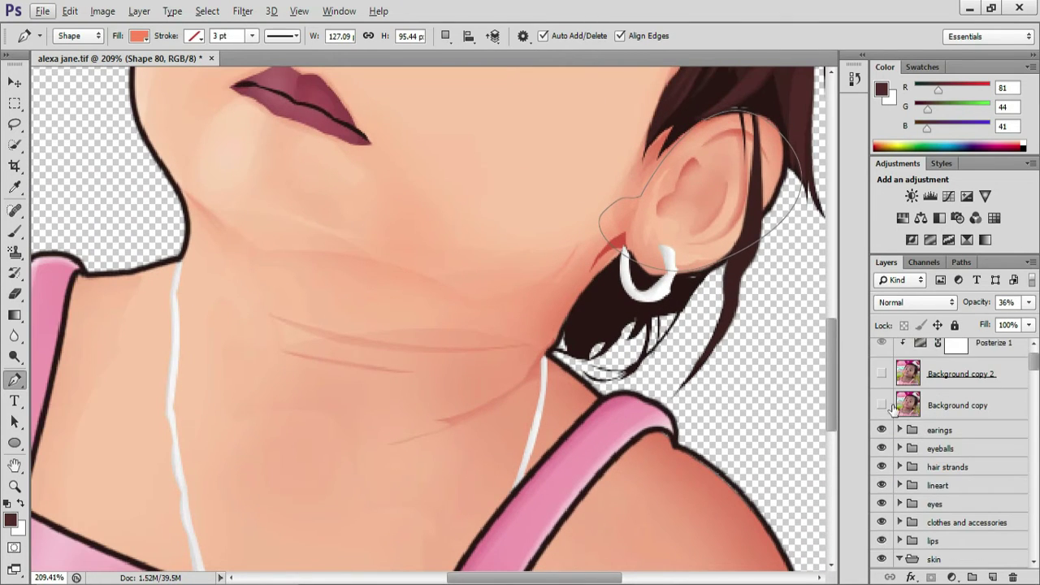
pyautogui.click(881, 404)
# Draw a small shadow shape about 16 by 21 px where the neck meets the necklace, above the earlobe shadow layer.
pyautogui.scroll(-4, 601, 352)
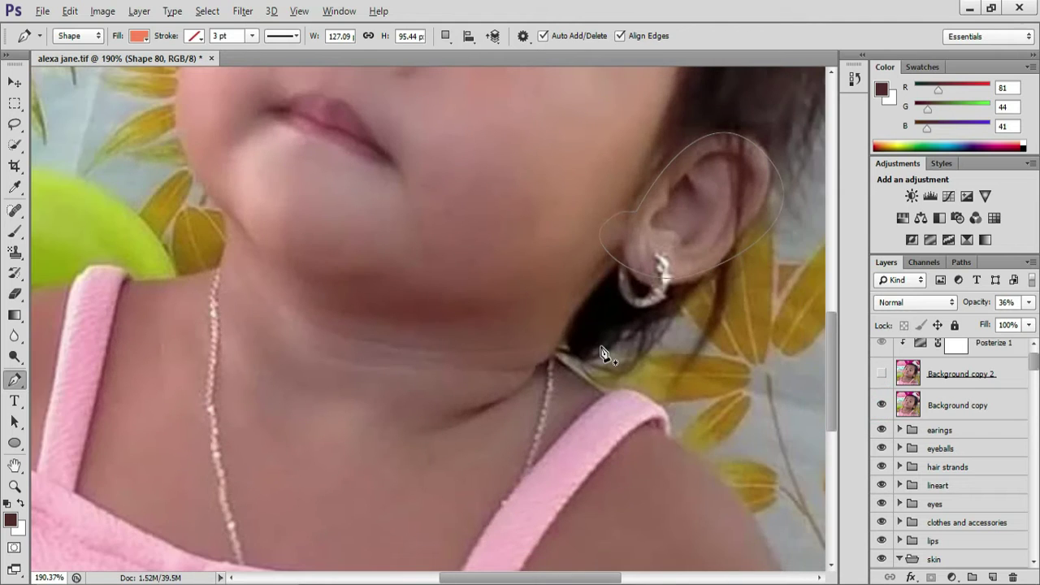
pyautogui.scroll(4, 601, 352)
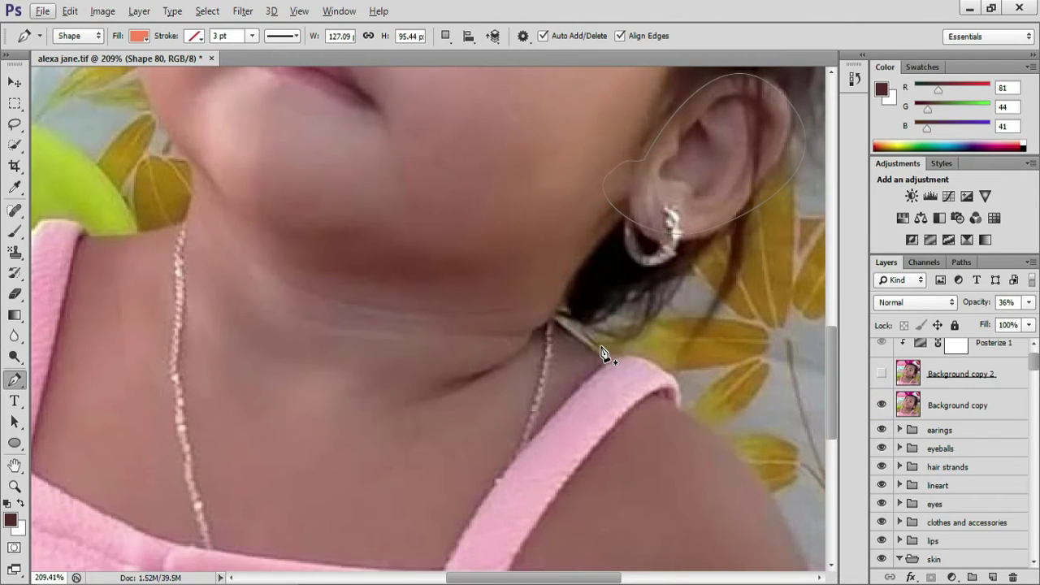
pyautogui.scroll(-2, 601, 353)
pyautogui.scroll(-5, 974, 423)
pyautogui.click(983, 422)
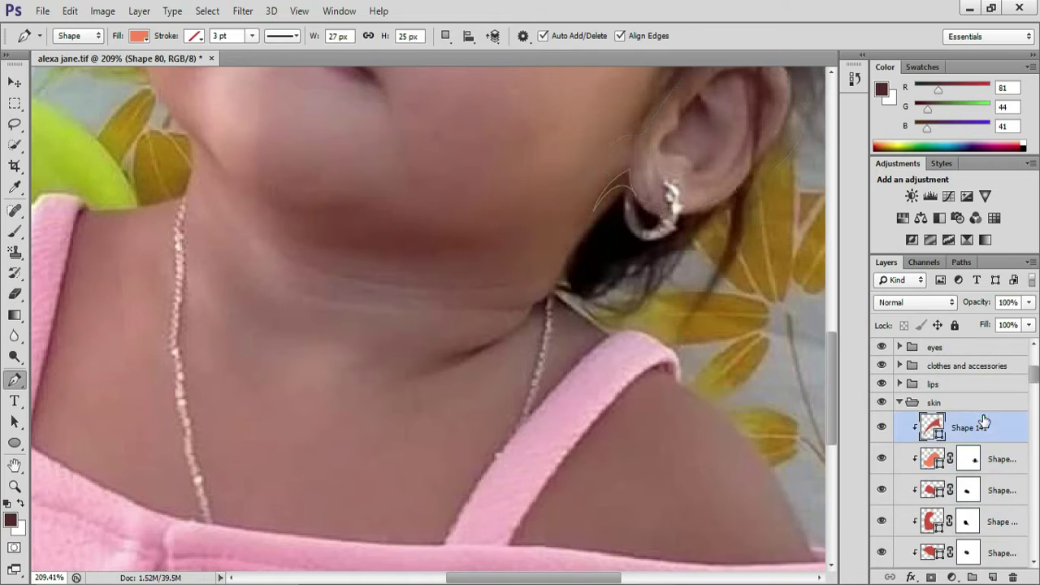
pyautogui.click(547, 315)
pyautogui.moveTo(523, 325); pyautogui.dragTo(514, 341)
pyautogui.click(521, 329)
pyautogui.click(536, 307)
pyautogui.click(548, 290)
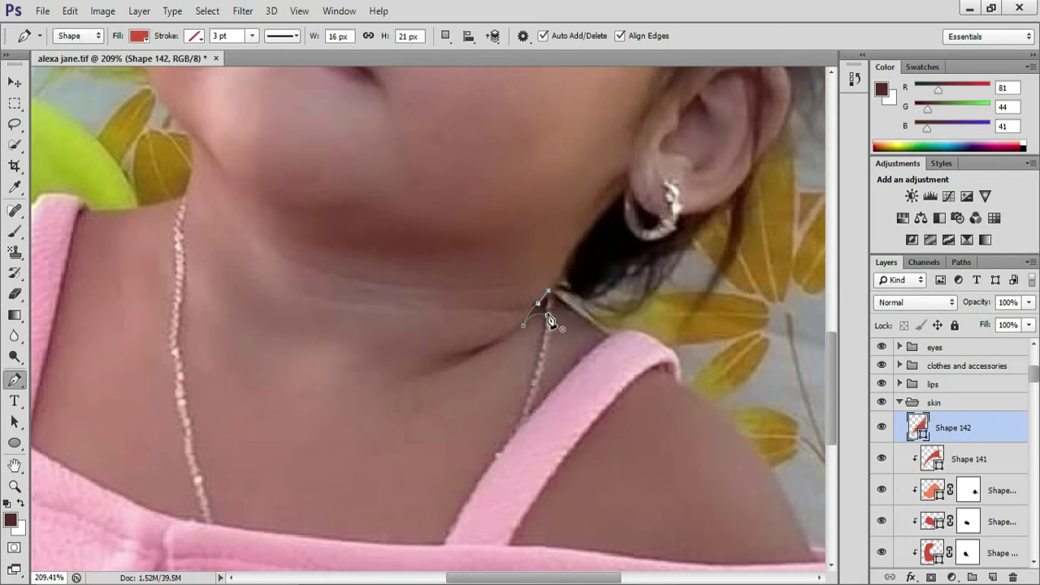
# Clip the small neck shadow to the skin layers, hide the Background copy photo and select the earings group.
pyautogui.keyDown('alt'); pyautogui.click(920, 443); pyautogui.keyUp('alt')
pyautogui.scroll(4, 922, 451)
pyautogui.click(883, 418)
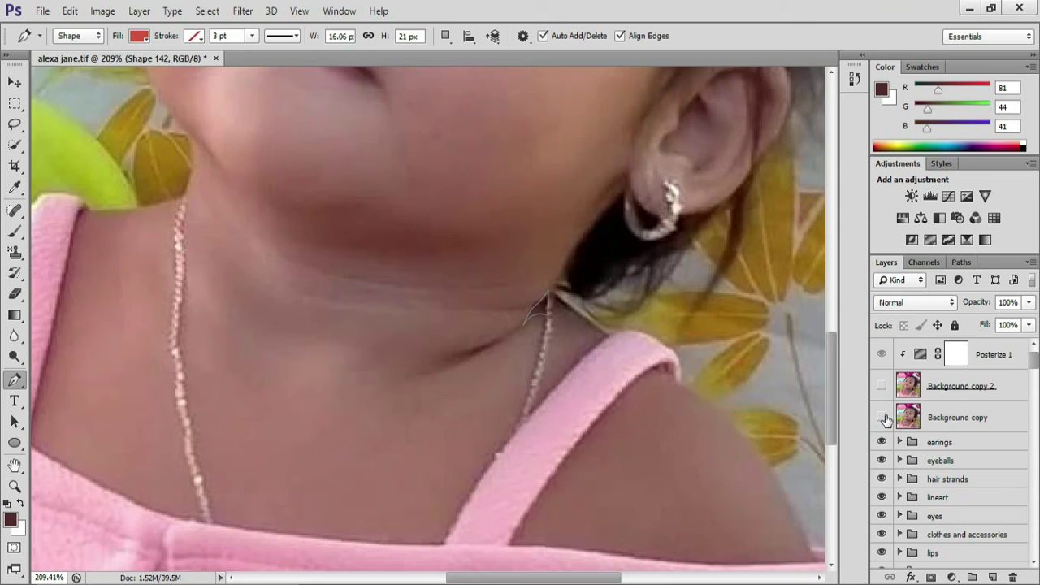
pyautogui.scroll(-2, 645, 416)
pyautogui.click(958, 444)
# Lower the earlobe shadow's opacity to 86% and the small neck shadow's opacity to 73%.
pyautogui.scroll(-6, 575, 439)
pyautogui.moveTo(633, 354); pyautogui.dragTo(522, 424)
pyautogui.scroll(3, 522, 424)
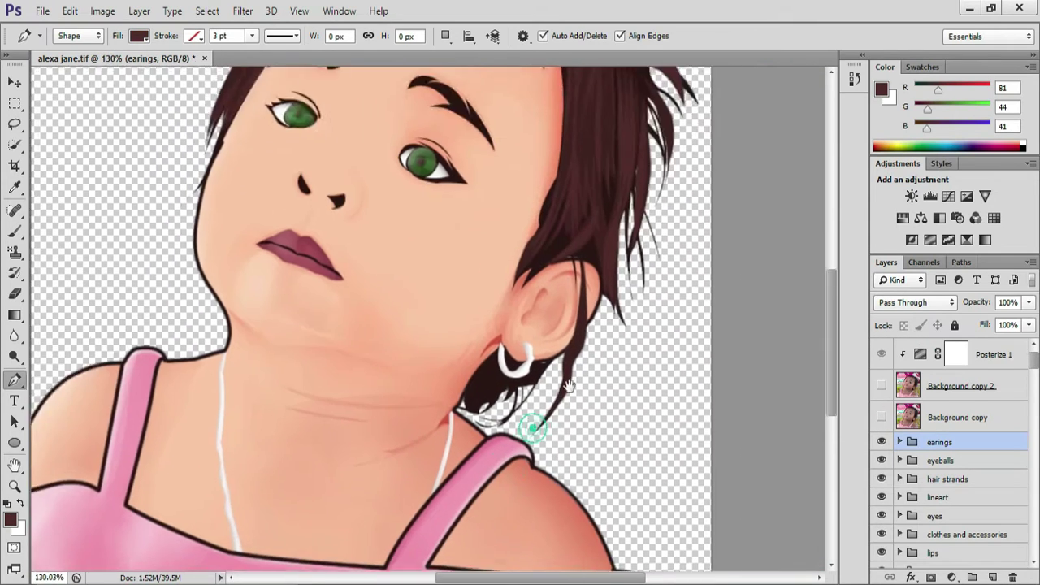
pyautogui.moveTo(542, 488); pyautogui.dragTo(595, 384)
pyautogui.scroll(2, 594, 384)
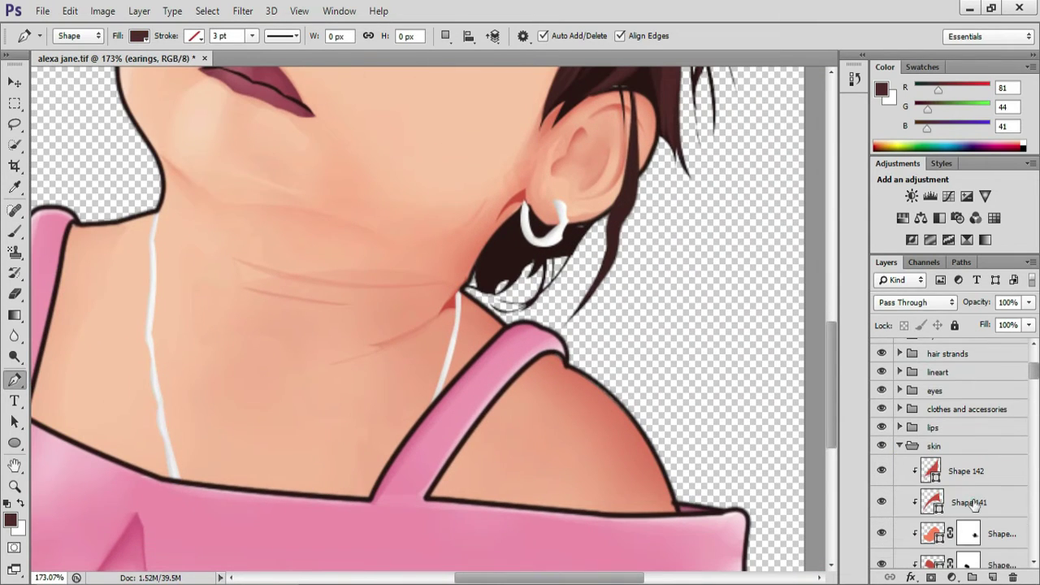
pyautogui.click(977, 498)
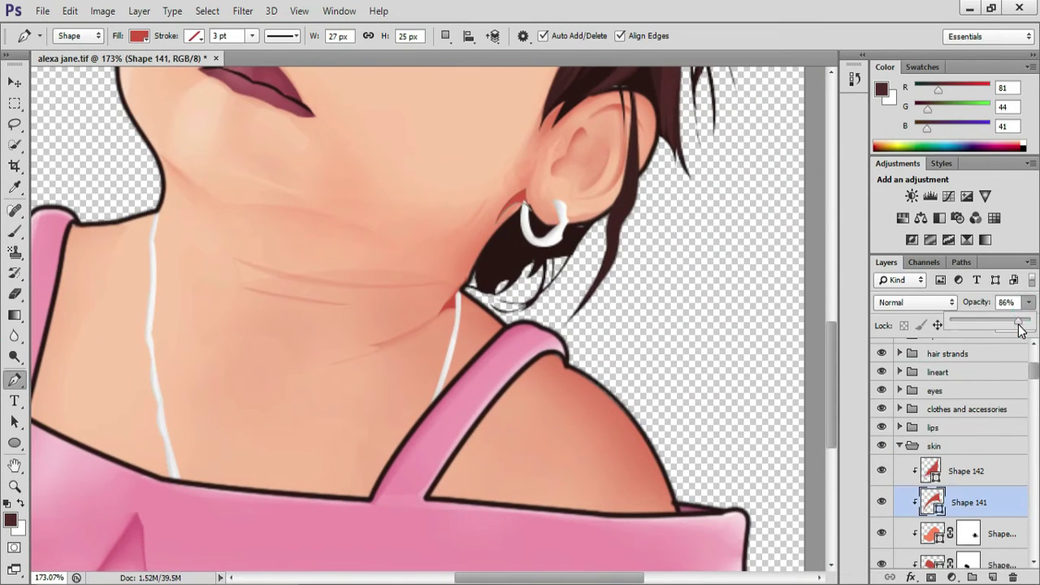
pyautogui.click(966, 471)
pyautogui.click(1028, 301)
pyautogui.moveTo(1019, 321); pyautogui.dragTo(1008, 323)
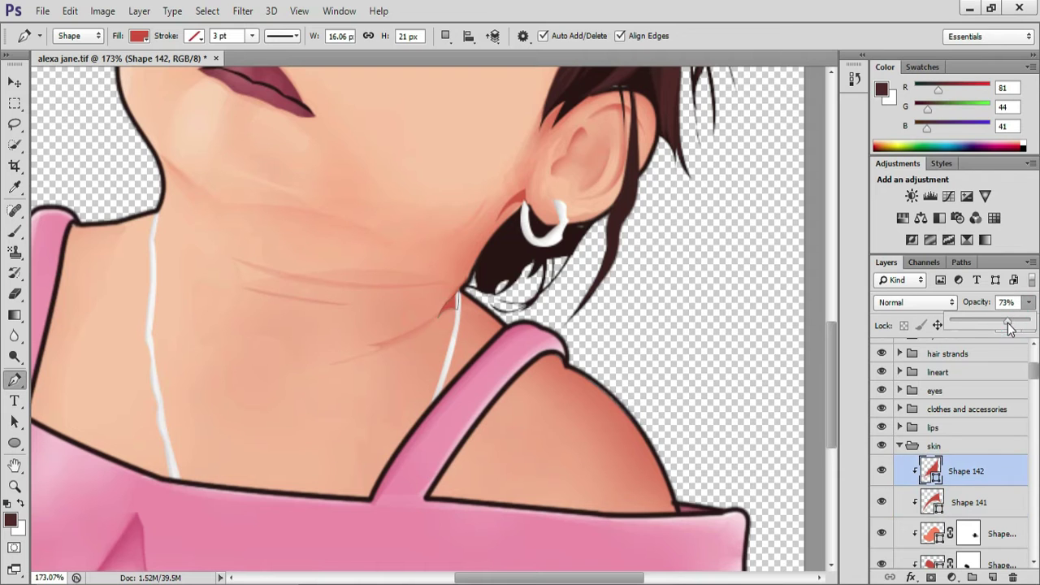
# Draw a thin tapered shape about 95 by 42 px along the neck crease beside the necklace.
pyautogui.scroll(-1, 548, 429)
pyautogui.scroll(-1, 548, 429)
pyautogui.scroll(1, 547, 425)
pyautogui.click(416, 213)
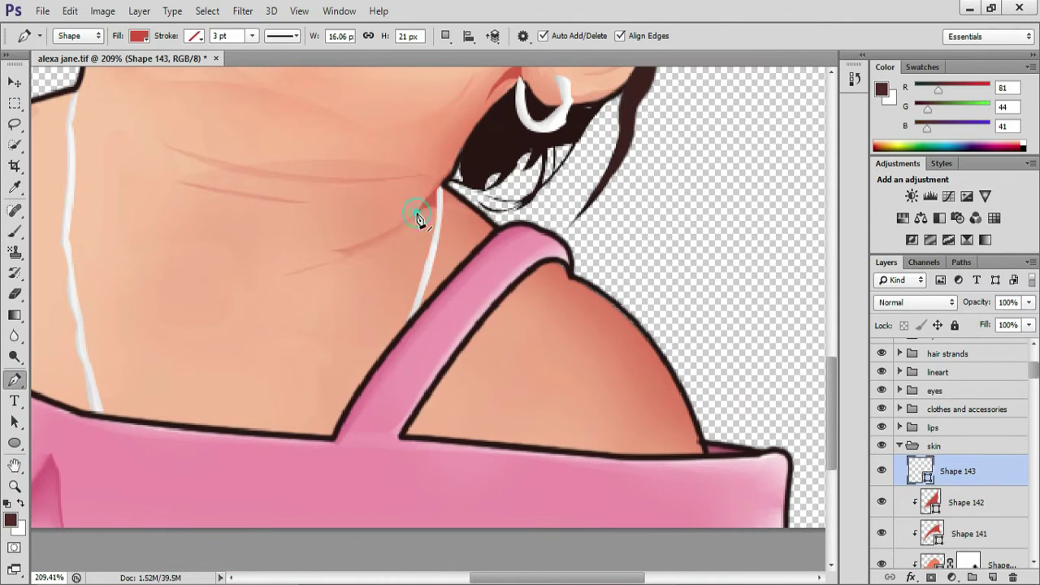
pyautogui.moveTo(334, 250); pyautogui.dragTo(279, 279)
pyautogui.keyDown('alt'); pyautogui.click(334, 251); pyautogui.keyUp('alt')
pyautogui.click(342, 258)
pyautogui.moveTo(433, 206); pyautogui.dragTo(480, 157)
pyautogui.keyDown('alt'); pyautogui.click(433, 206); pyautogui.keyUp('alt')
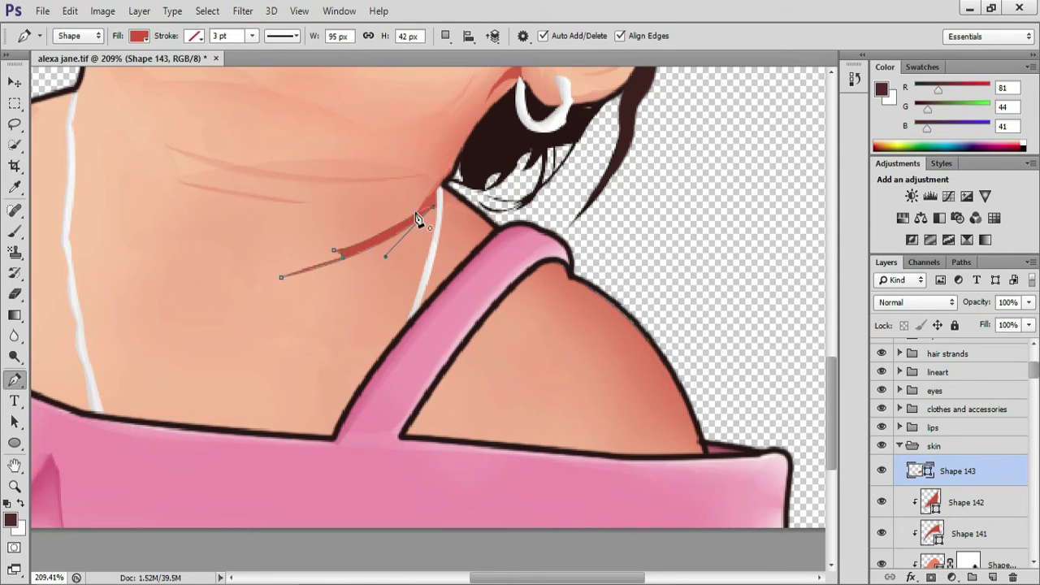
# Clip the neck crease shape to the skin layers, set its opacity to 73% and select the clothes and accessories group.
pyautogui.keyDown('alt'); pyautogui.click(929, 484); pyautogui.keyUp('alt')
pyautogui.click(1028, 302)
pyautogui.moveTo(1026, 321); pyautogui.dragTo(1007, 326)
pyautogui.click(968, 512)
pyautogui.click(967, 408)
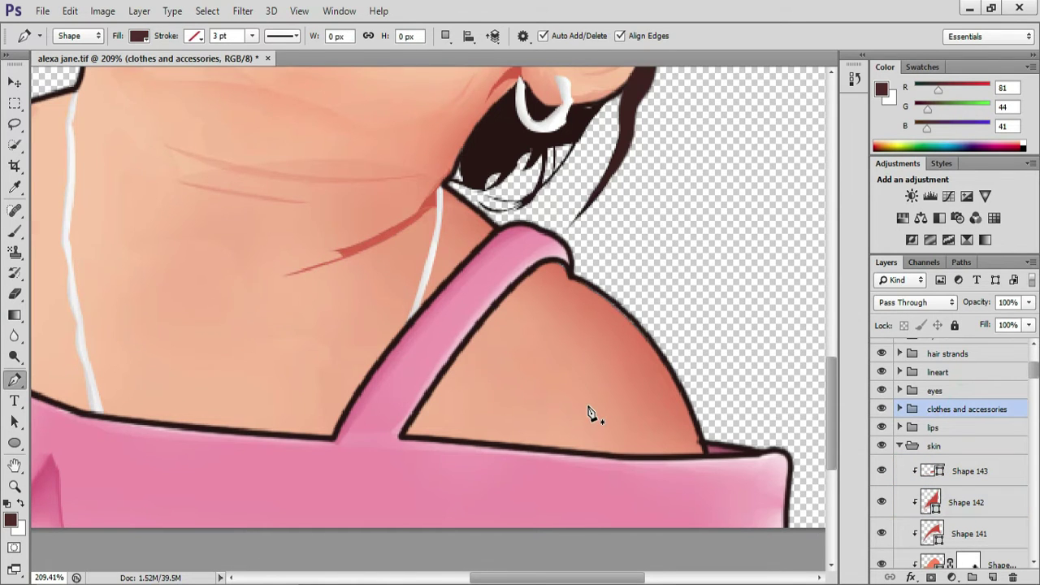
# Show the Background copy photo to trace the shading under the chin.
pyautogui.scroll(-2, 588, 409)
pyautogui.scroll(-1, 506, 434)
pyautogui.scroll(2, 494, 452)
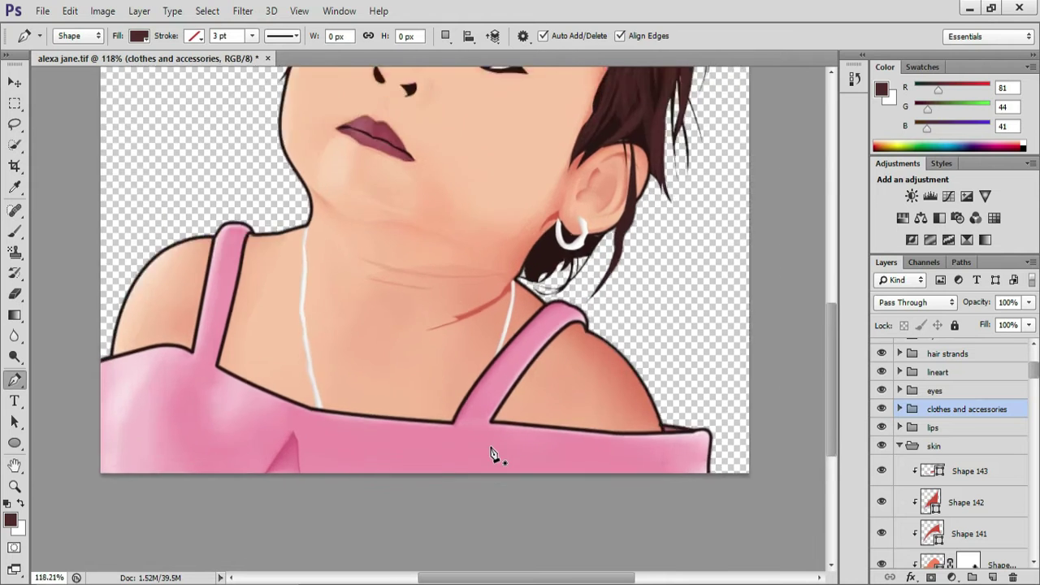
pyautogui.scroll(1, 944, 403)
pyautogui.scroll(3, 944, 404)
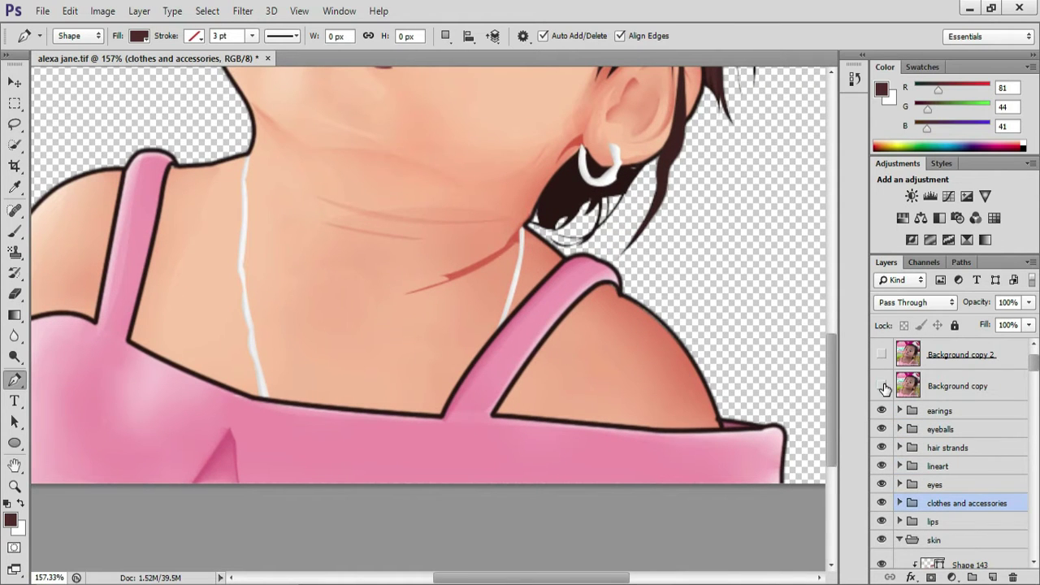
pyautogui.click(882, 386)
pyautogui.scroll(2, 493, 411)
pyautogui.scroll(-3, 494, 411)
pyautogui.scroll(2, 495, 410)
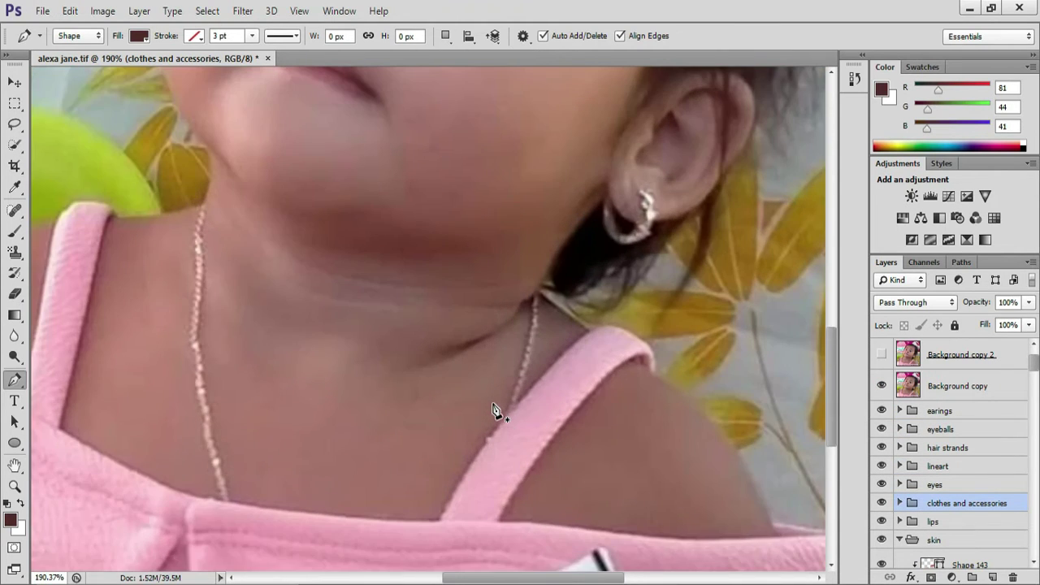
pyautogui.scroll(1, 496, 411)
pyautogui.scroll(-3, 973, 453)
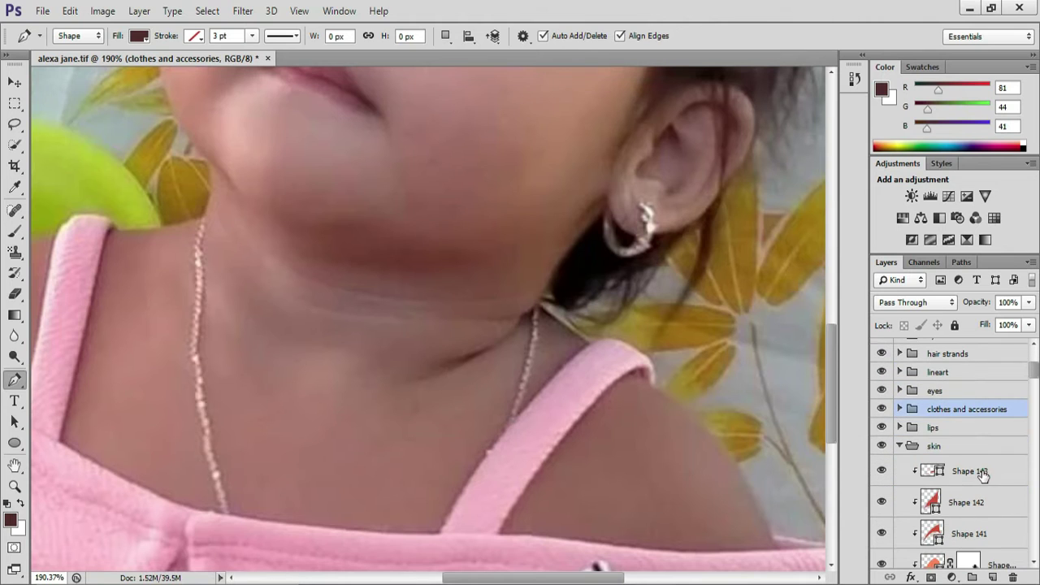
# Start a new shape above the neck crease layer with a shallow lower curve about 138 px wide under the chin.
pyautogui.click(978, 472)
pyautogui.click(303, 257)
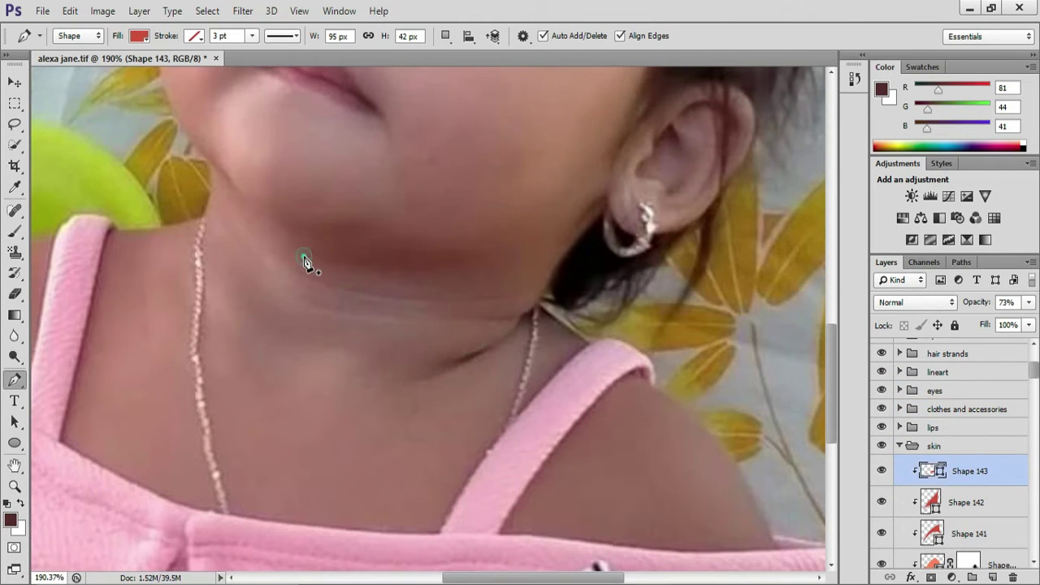
pyautogui.moveTo(476, 264); pyautogui.dragTo(597, 243)
pyautogui.hotkey('ctrl', 'z')
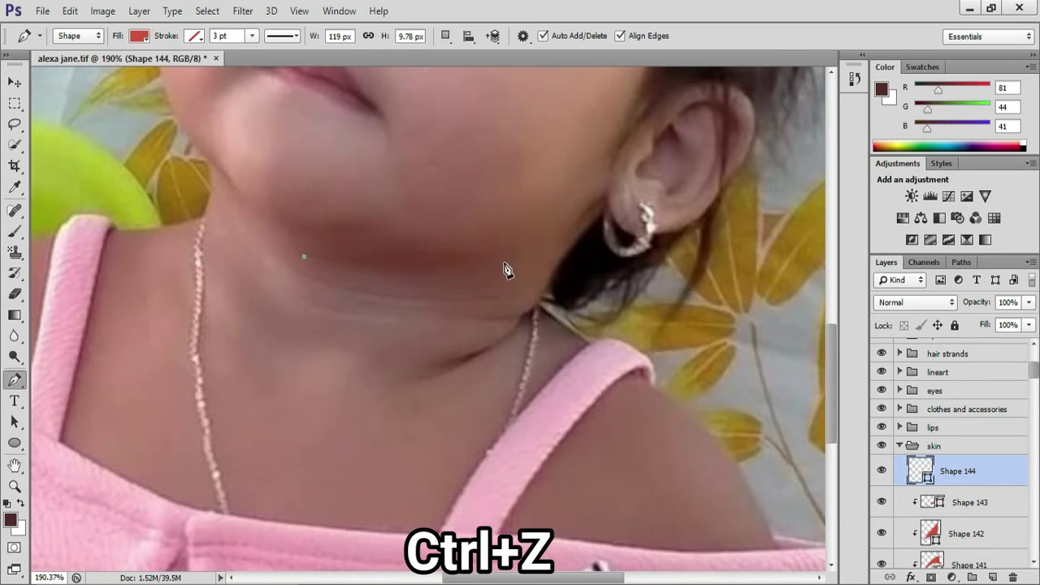
pyautogui.moveTo(503, 261); pyautogui.dragTo(619, 233)
pyautogui.click(503, 261)
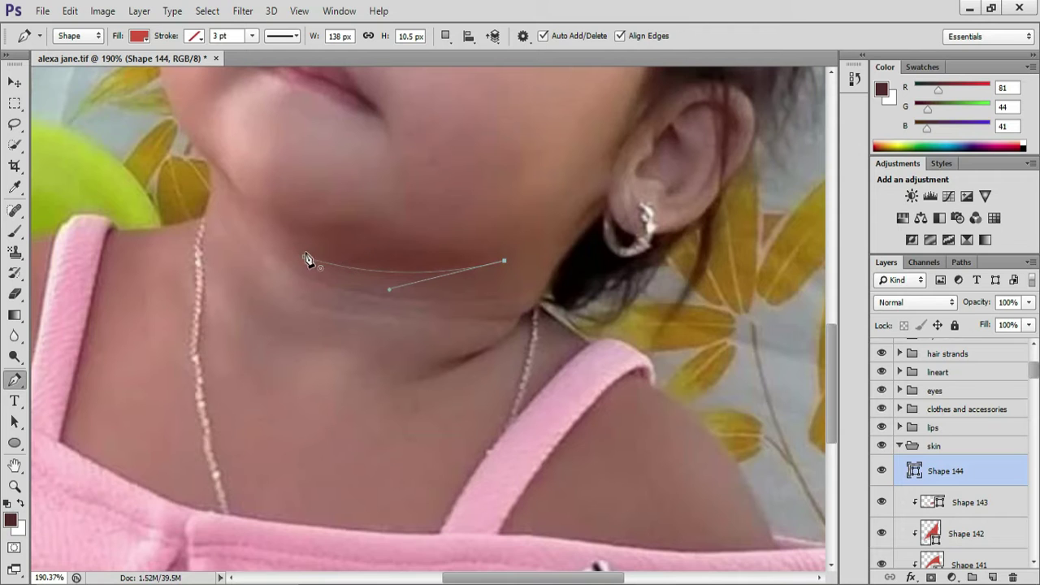
# Close the under-chin shape with a curved upper edge, making it about 13 px tall.
pyautogui.moveTo(358, 255); pyautogui.dragTo(295, 263)
pyautogui.click(296, 249)
pyautogui.click(304, 256)
pyautogui.hotkey('ctrl', 'z')
pyautogui.keyDown('alt'); pyautogui.click(357, 255); pyautogui.keyUp('alt')
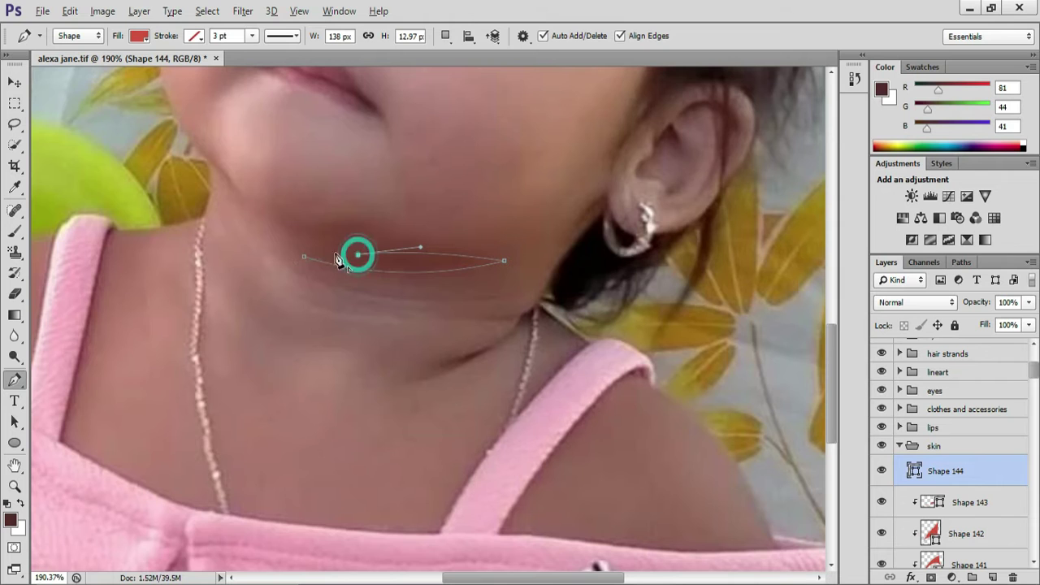
pyautogui.moveTo(303, 258); pyautogui.dragTo(286, 265)
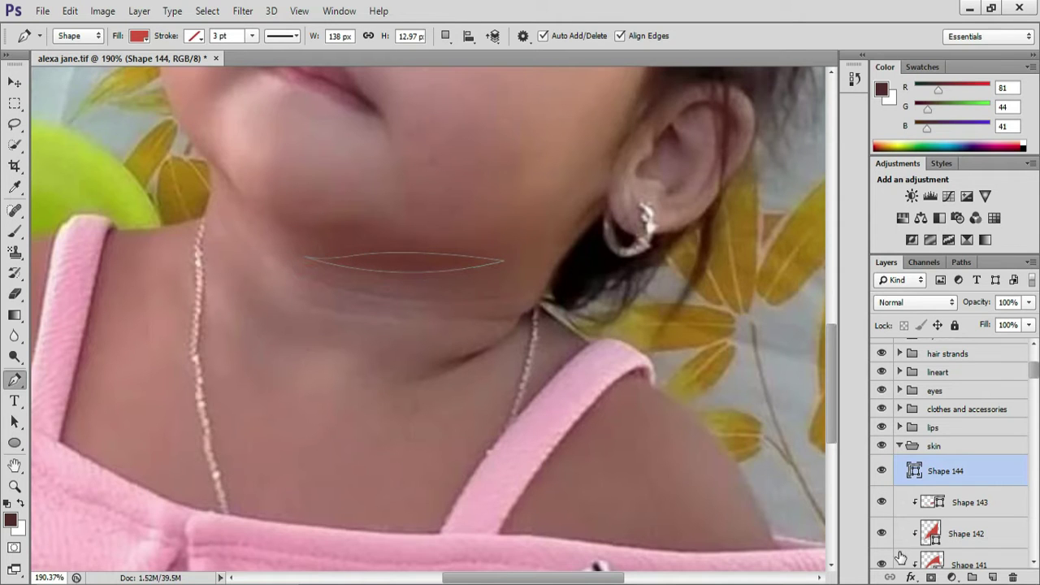
pyautogui.scroll(3, 926, 477)
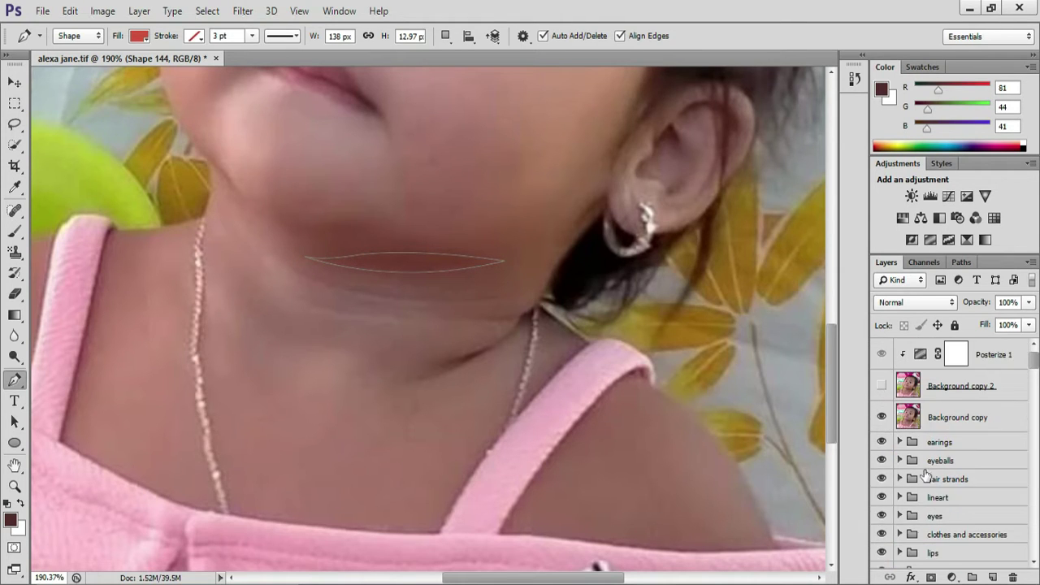
# Hide the Background copy photo and set the under-chin shape's opacity to 48%.
pyautogui.click(881, 418)
pyautogui.scroll(-5, 557, 395)
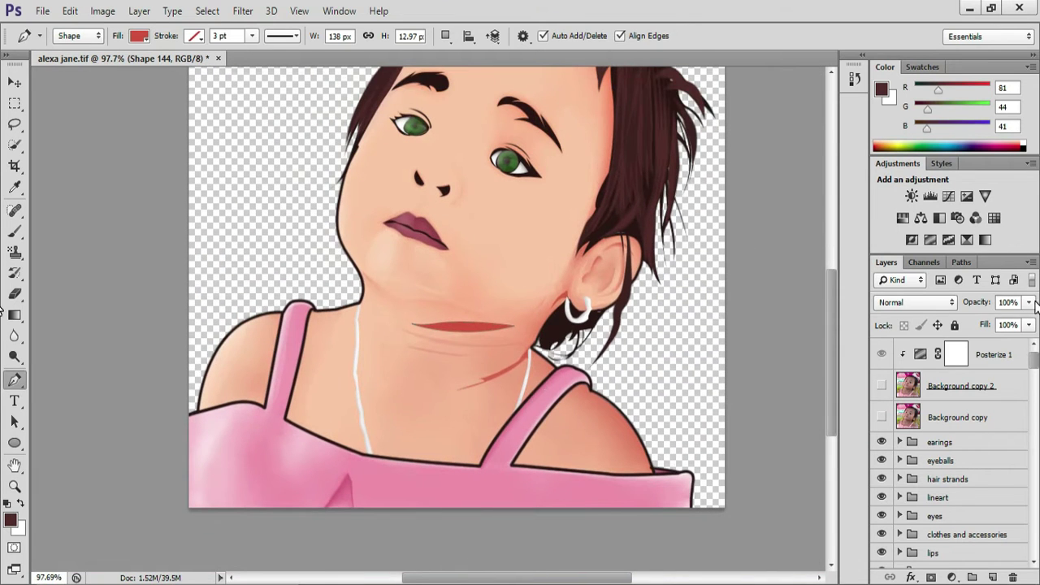
pyautogui.click(1028, 302)
pyautogui.moveTo(1029, 321); pyautogui.dragTo(990, 325)
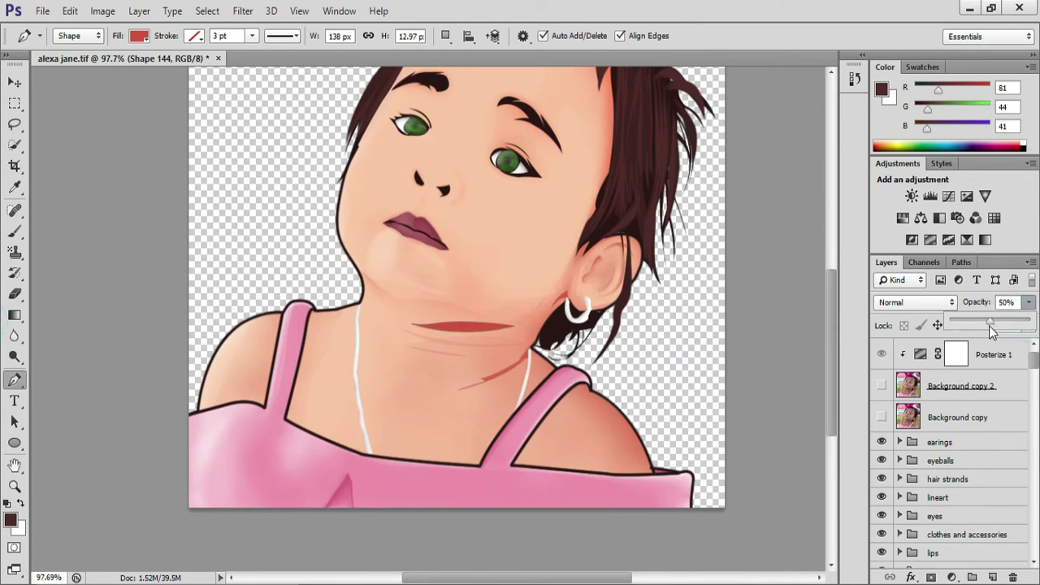
pyautogui.scroll(-1, 983, 396)
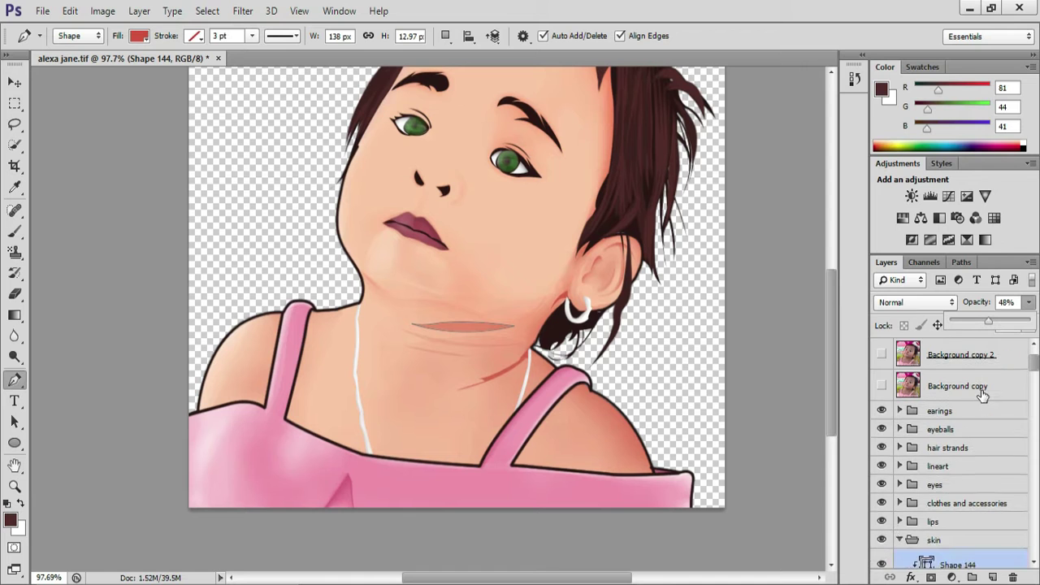
pyautogui.click(14, 82)
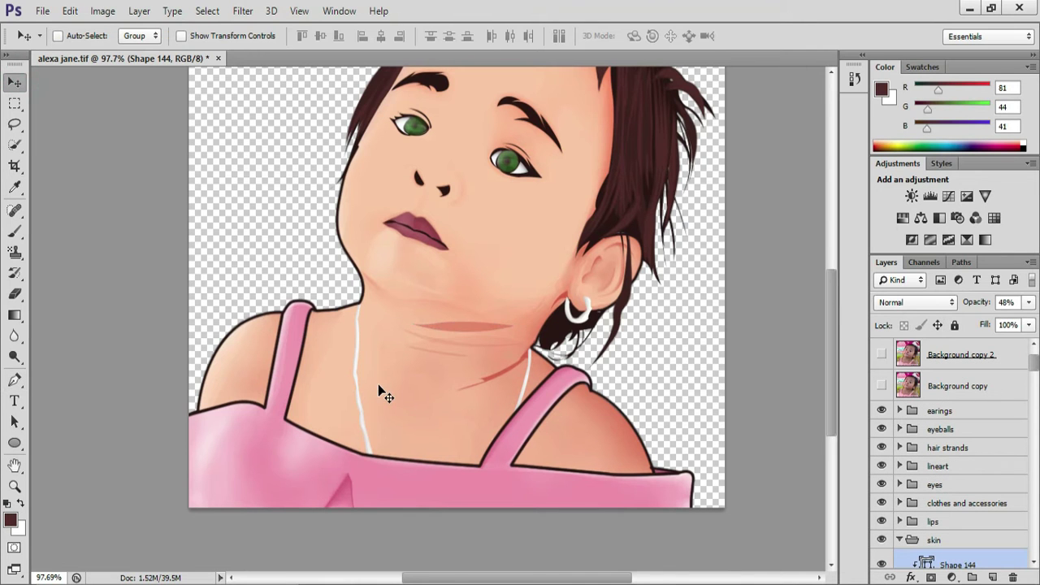
# Reduce the opacity of the under-chin shape further to 25%.
pyautogui.scroll(-1, 378, 383)
pyautogui.scroll(2, 436, 445)
pyautogui.scroll(-3, 437, 449)
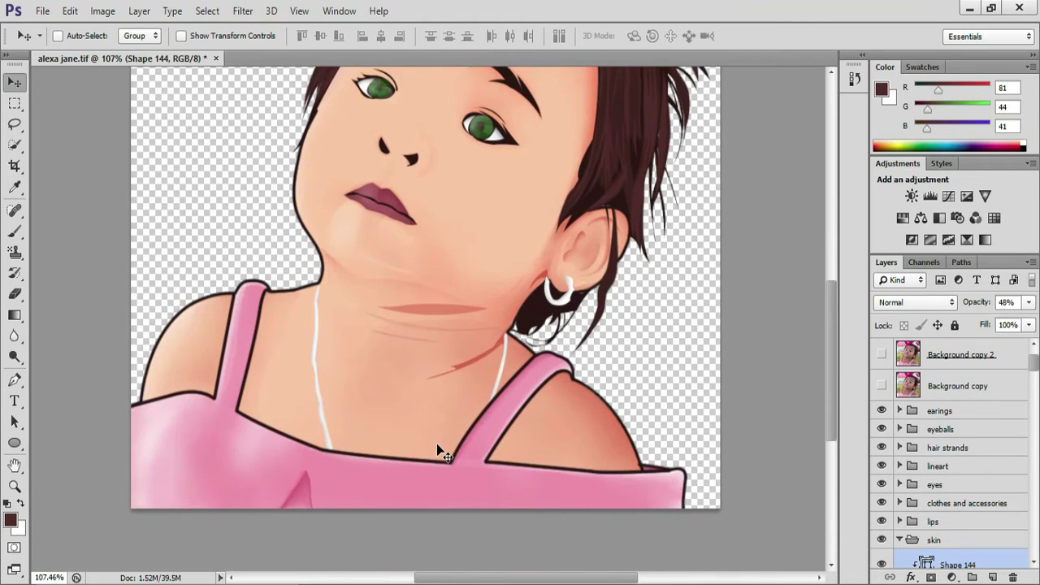
pyautogui.scroll(2, 436, 446)
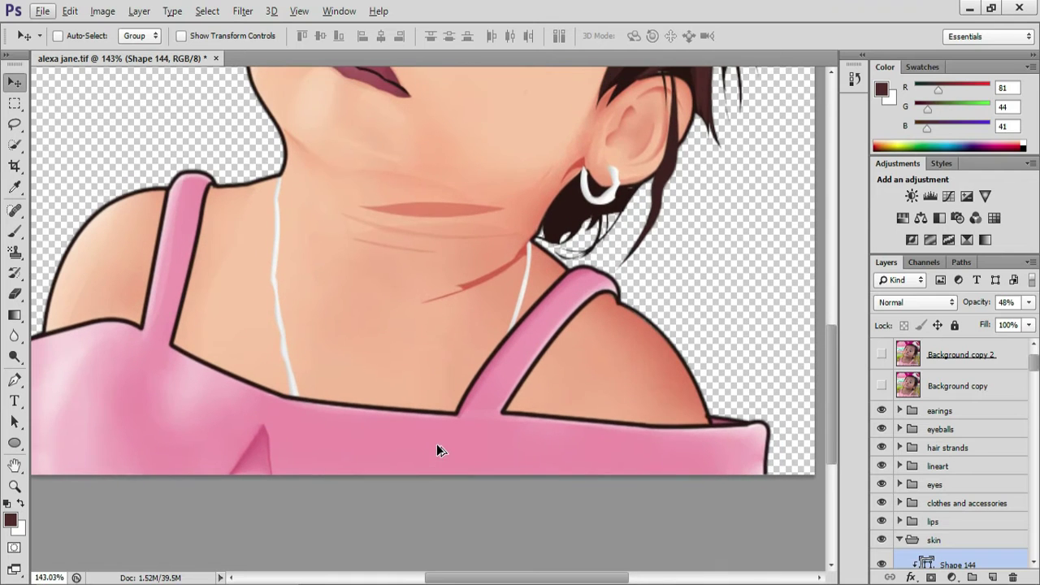
pyautogui.scroll(-2, 955, 476)
pyautogui.click(1028, 302)
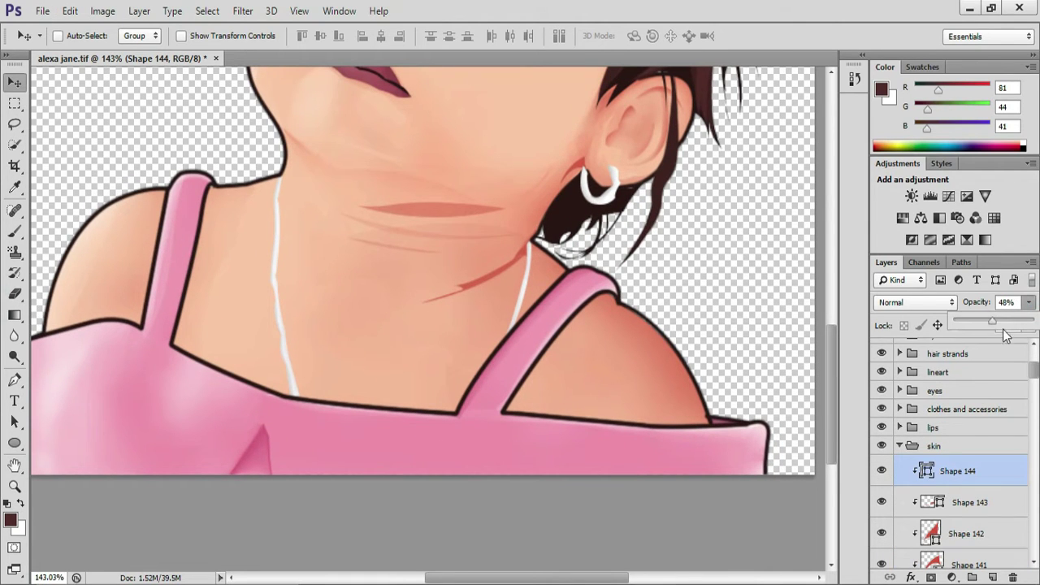
pyautogui.moveTo(990, 325); pyautogui.dragTo(980, 325)
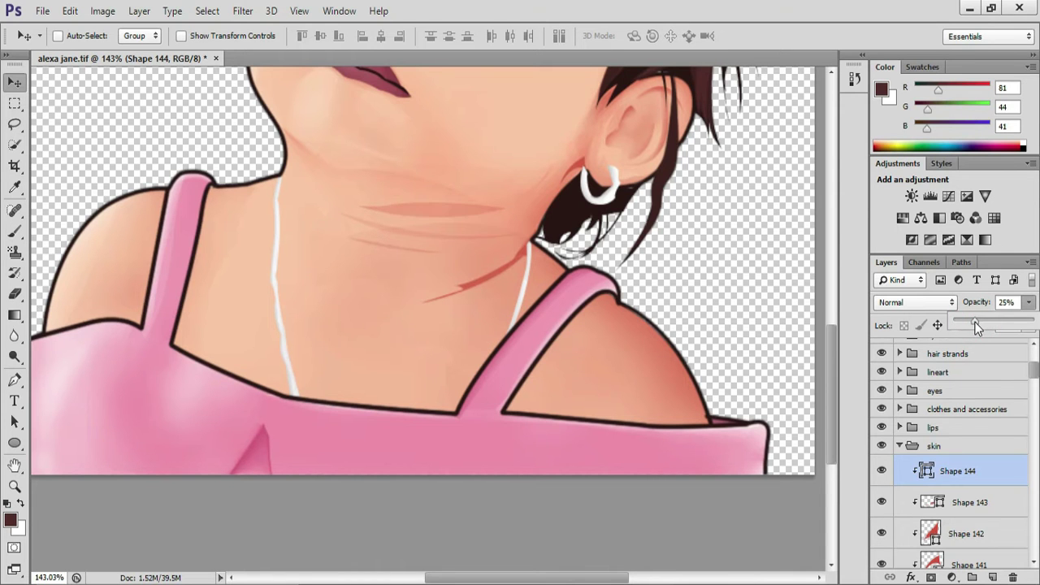
# Lower the opacity of the Shape 143 layer directly below the under-chin shape.
pyautogui.scroll(-6, 428, 310)
pyautogui.scroll(3, 489, 433)
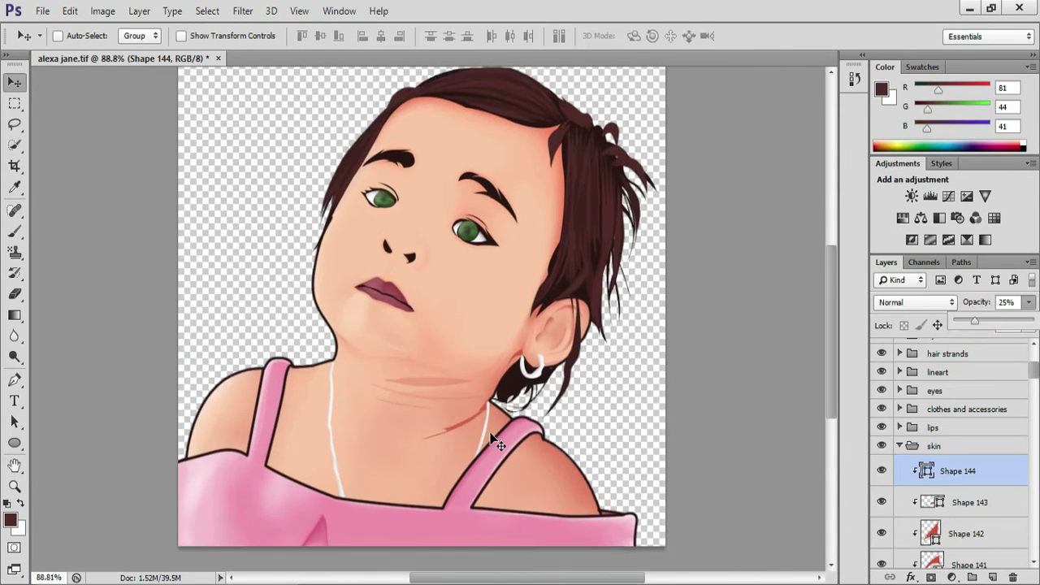
pyautogui.scroll(1, 490, 434)
pyautogui.scroll(-2, 984, 457)
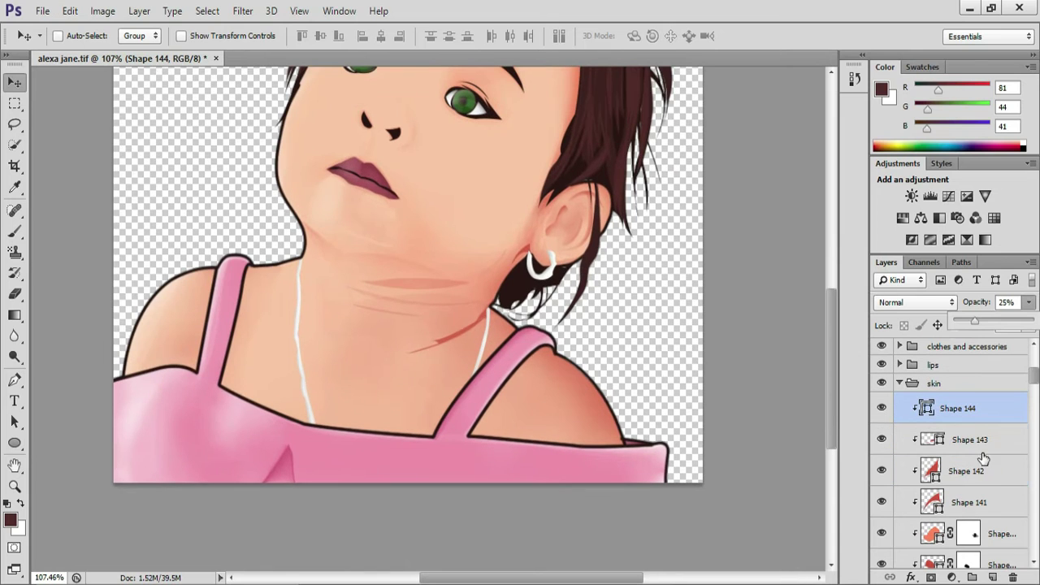
pyautogui.click(982, 439)
pyautogui.click(1028, 301)
pyautogui.moveTo(1014, 323); pyautogui.dragTo(982, 323)
# Set the opacity of the Shape 142 layer to 52% and of Shape 141 to 48%.
pyautogui.click(998, 485)
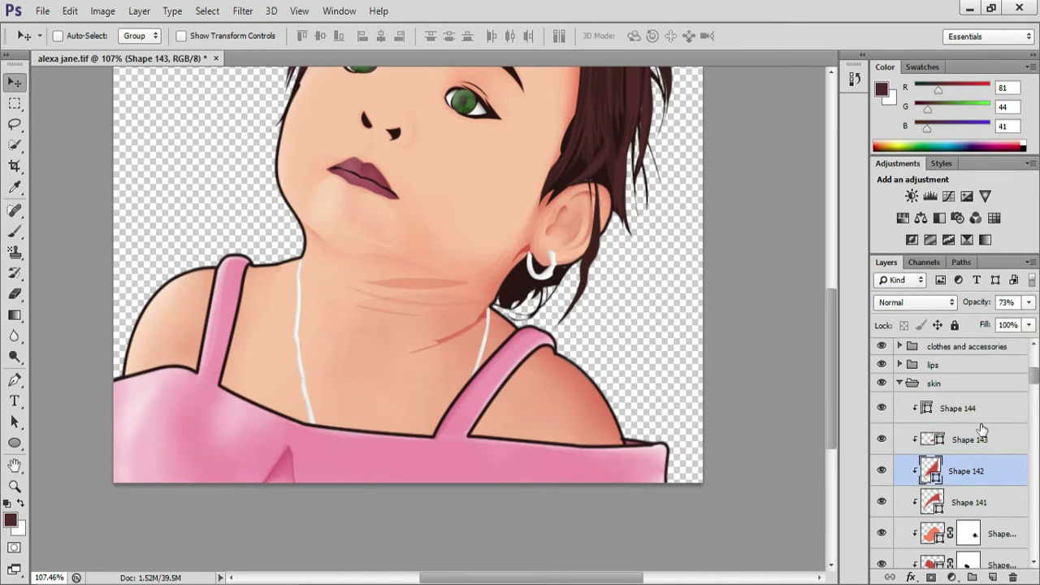
pyautogui.click(1028, 301)
pyautogui.moveTo(1012, 325); pyautogui.dragTo(998, 326)
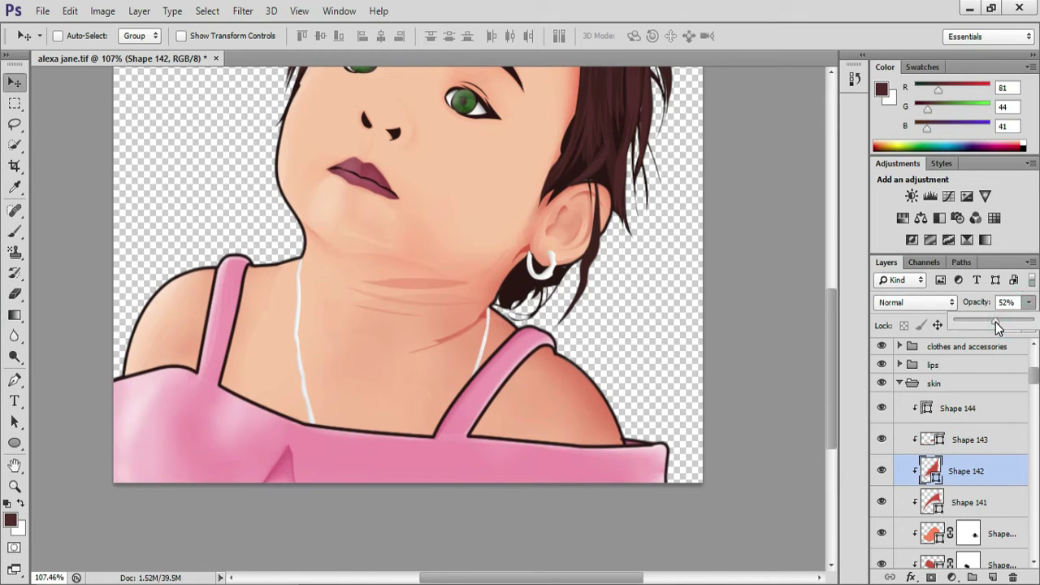
pyautogui.click(976, 506)
pyautogui.click(1028, 302)
pyautogui.moveTo(1023, 325); pyautogui.dragTo(1002, 325)
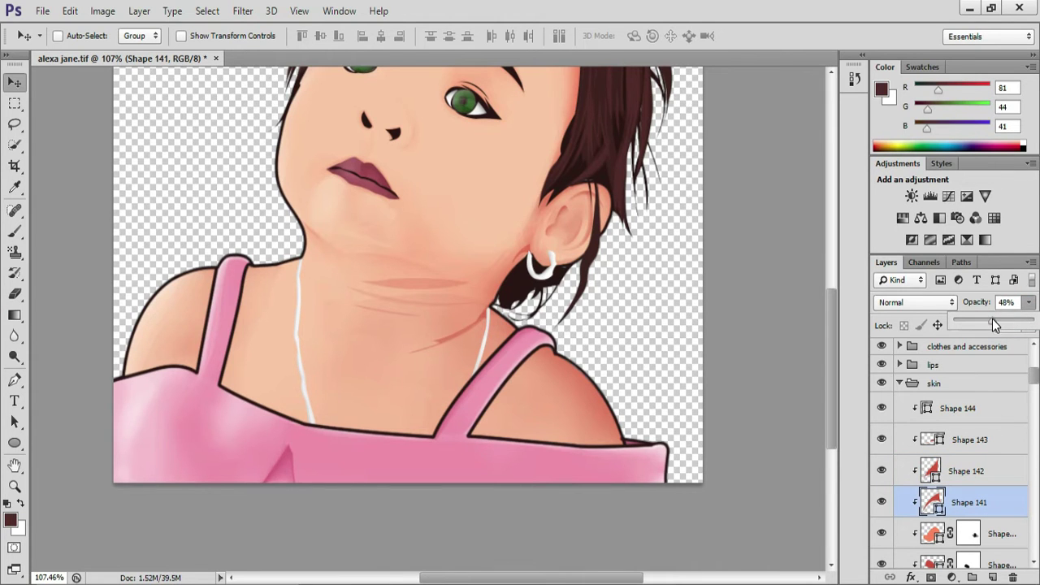
# Show the Background copy photo to trace the shading beside the dress strap that borders the necklace.
pyautogui.scroll(-2, 585, 390)
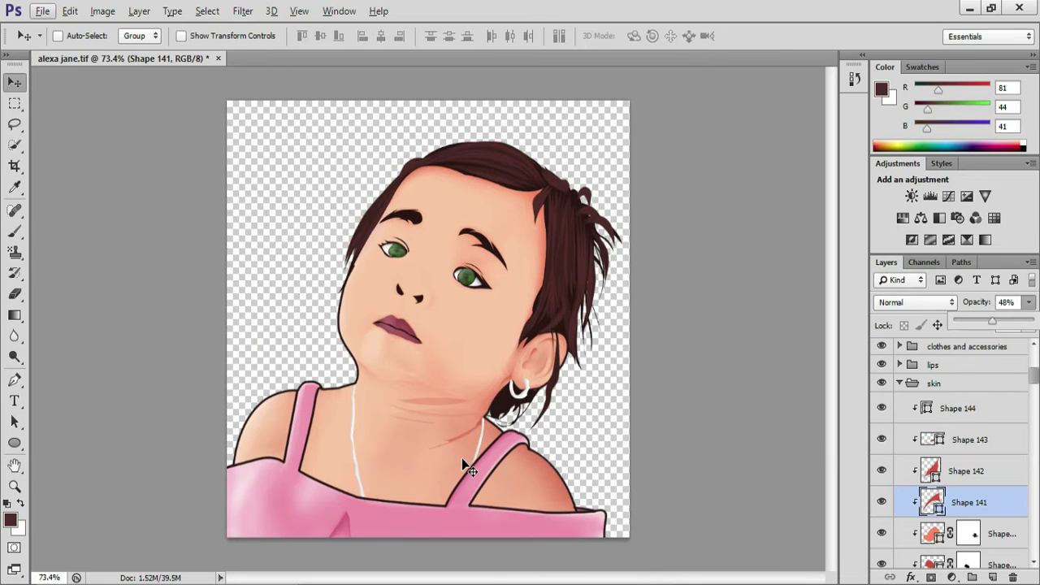
pyautogui.scroll(3, 467, 469)
pyautogui.scroll(1, 922, 404)
pyautogui.scroll(3, 923, 404)
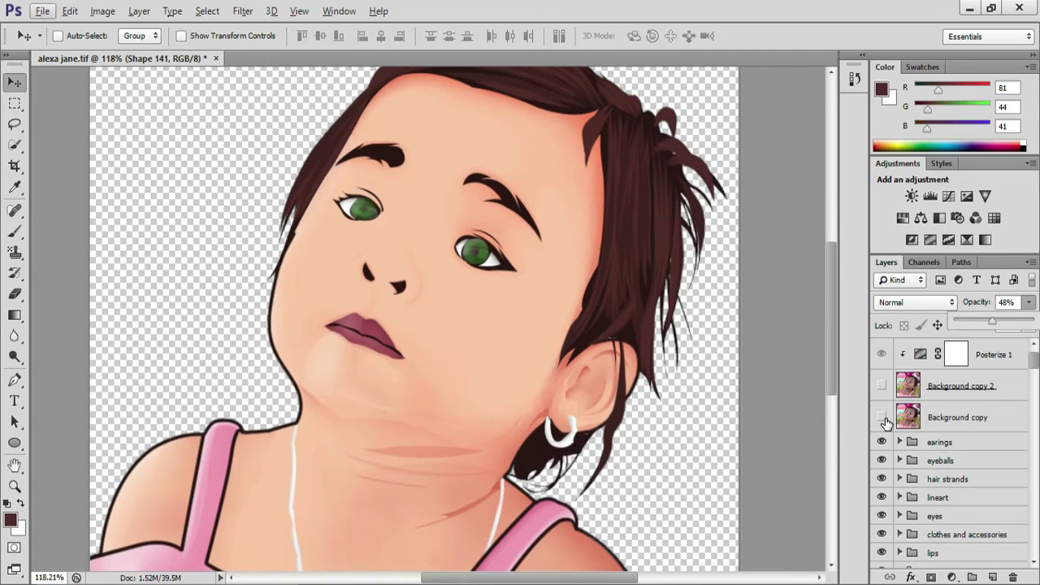
pyautogui.click(881, 417)
pyautogui.scroll(-1, 557, 377)
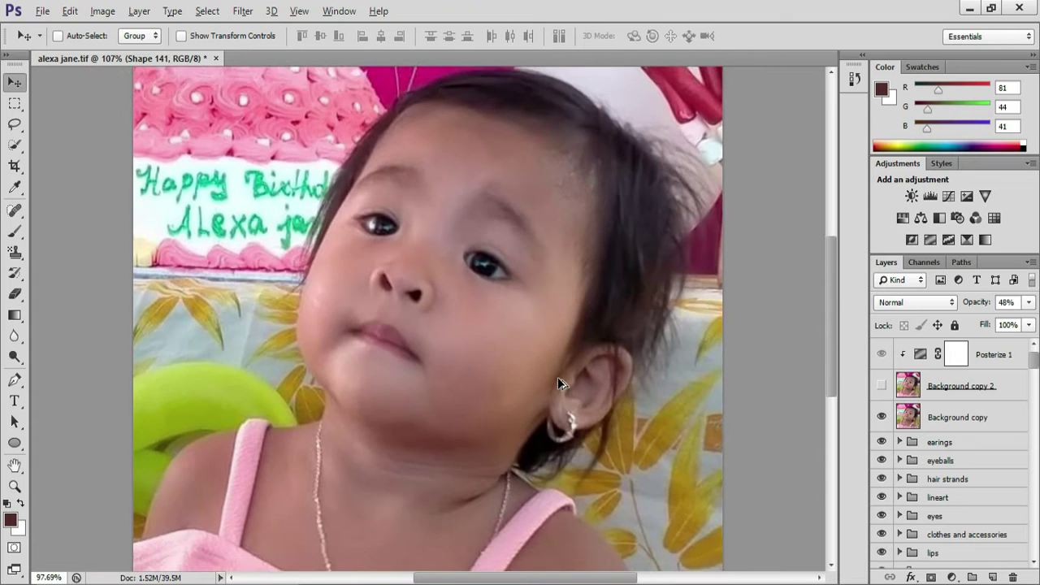
pyautogui.scroll(-3, 557, 377)
pyautogui.scroll(-2, 557, 377)
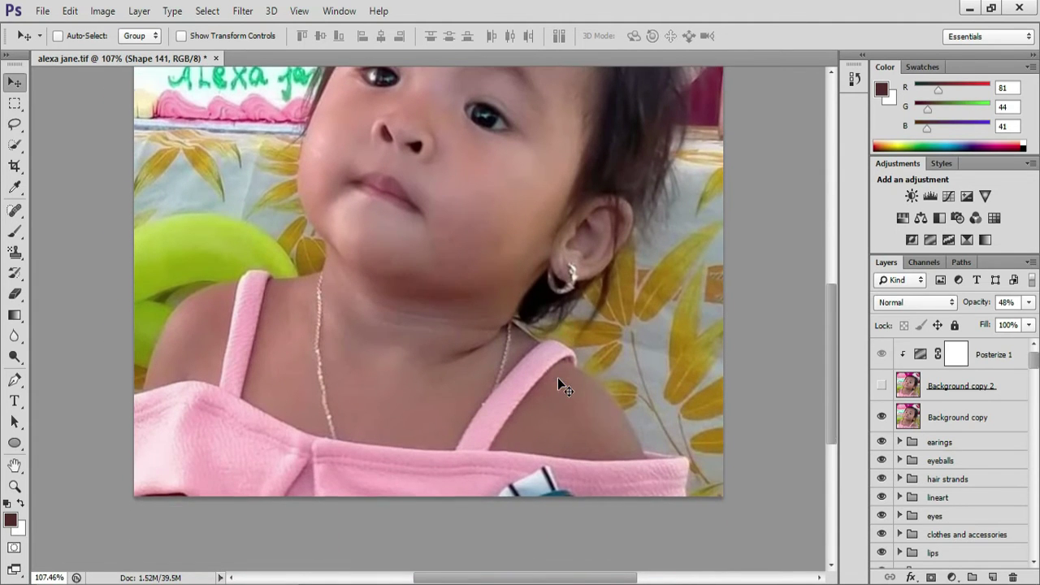
pyautogui.scroll(3, 541, 398)
pyautogui.moveTo(360, 325); pyautogui.dragTo(429, 426)
pyautogui.scroll(4, 242, 424)
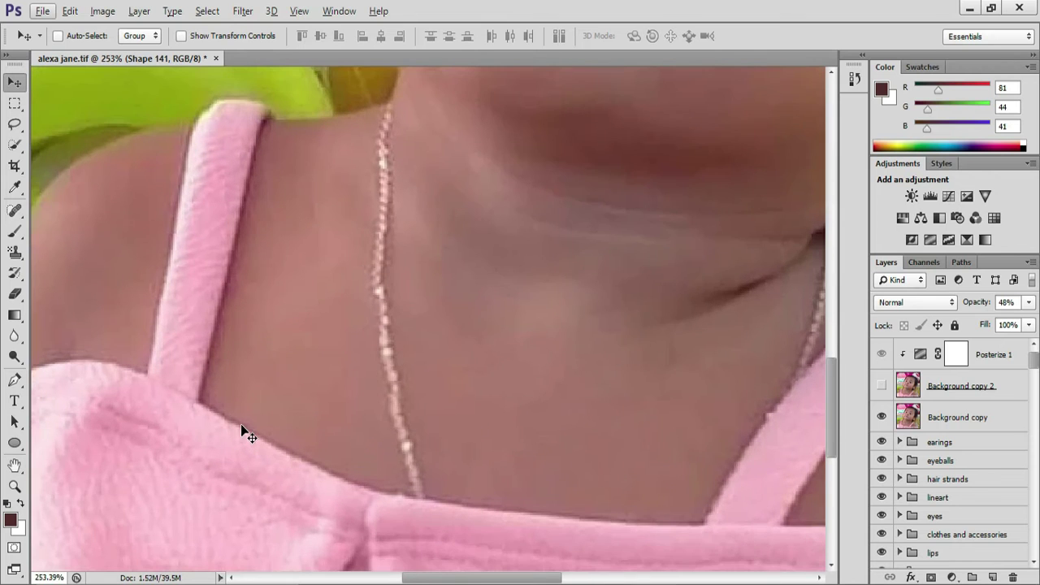
# Draw a closed shadow shape along the strap's neck-side edge, about 49 px wide and 145 px tall.
pyautogui.press('p')
pyautogui.click(202, 406)
pyautogui.scroll(1, 260, 241)
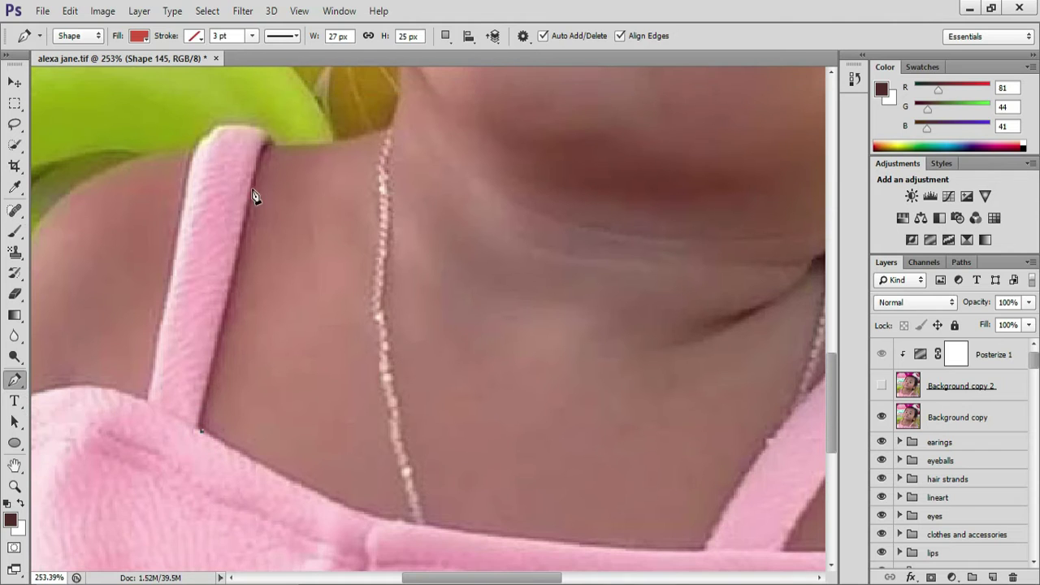
pyautogui.moveTo(265, 150); pyautogui.dragTo(270, 126)
pyautogui.keyDown('alt'); pyautogui.click(266, 150); pyautogui.keyUp('alt')
pyautogui.click(275, 145)
pyautogui.moveTo(257, 134); pyautogui.dragTo(250, 136)
pyautogui.moveTo(221, 213); pyautogui.dragTo(219, 221)
pyautogui.moveTo(193, 331); pyautogui.dragTo(180, 371)
pyautogui.click(202, 435)
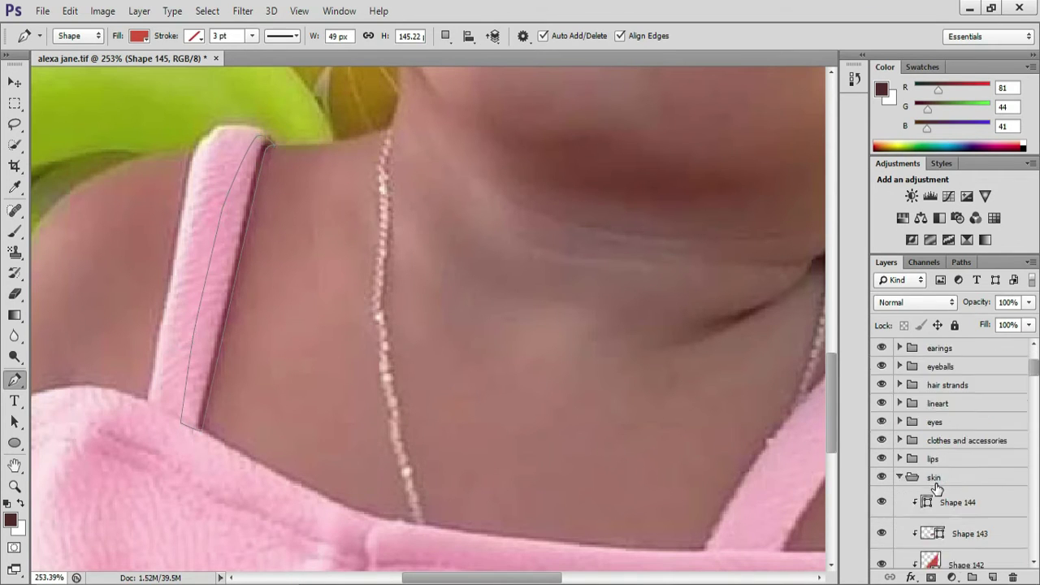
# Hide the Background copy photo and place the strap shadow, clipped, at the top of the skin group.
pyautogui.scroll(1, 966, 410)
pyautogui.scroll(5, 966, 410)
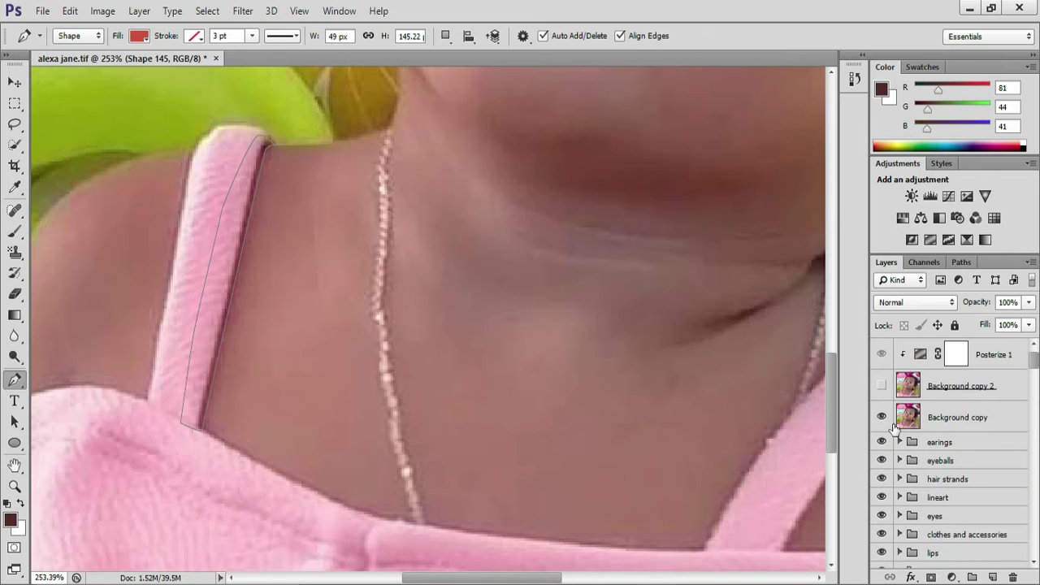
pyautogui.click(882, 417)
pyautogui.scroll(-1, 268, 379)
pyautogui.scroll(1, 268, 378)
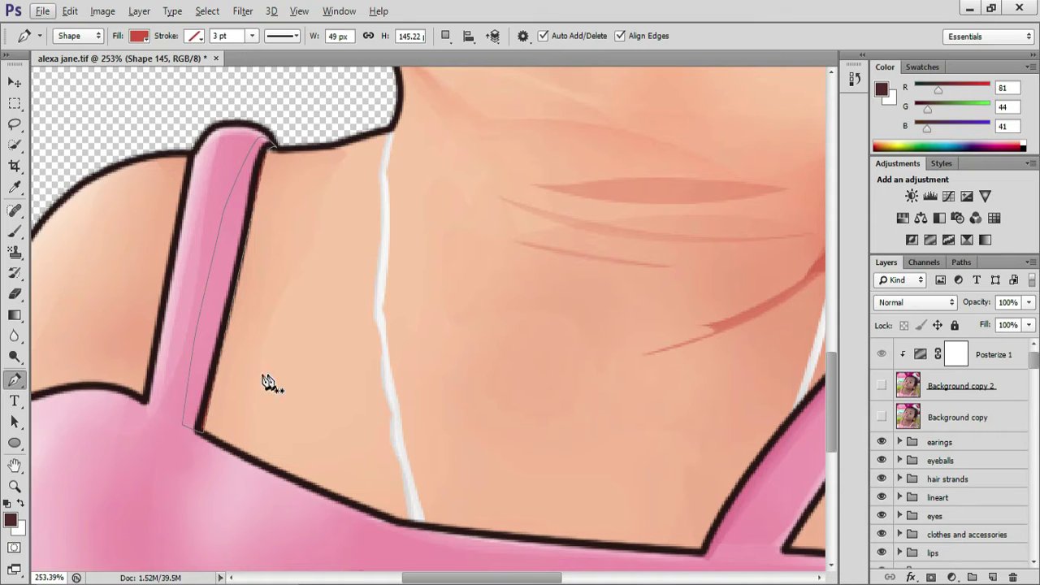
# Nudge the strap shadow shape to the right so a thin red edge extends past the strap outline.
pyautogui.press('Right')
pyautogui.press('v')
pyautogui.click(235, 408)
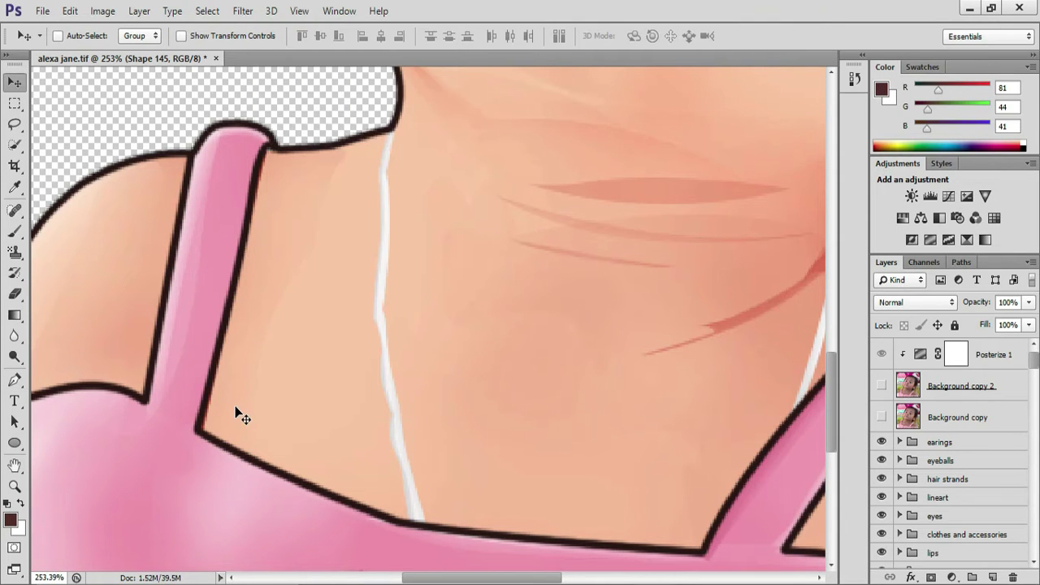
pyautogui.press('Right')
pyautogui.press('p')
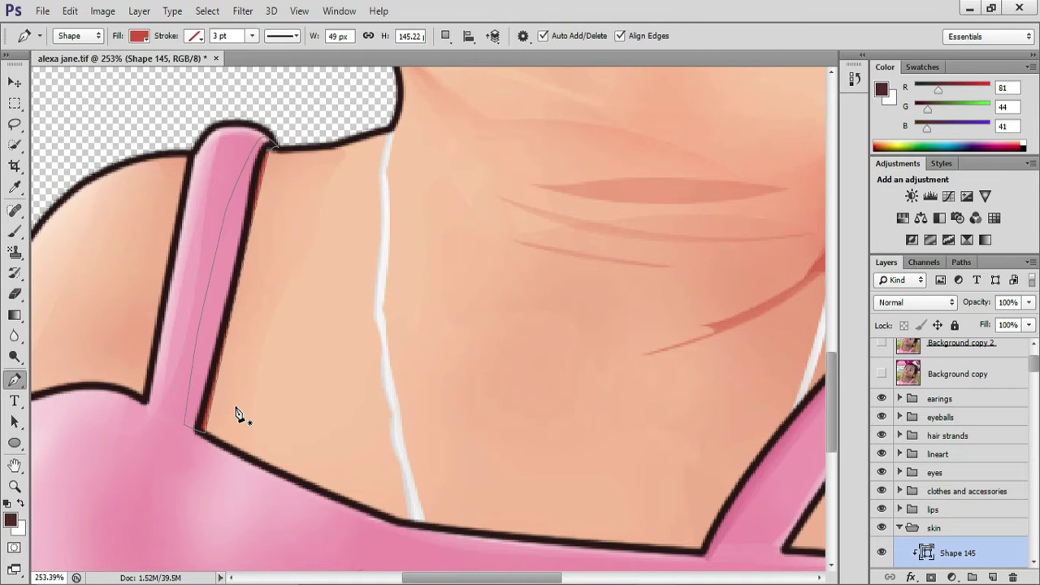
pyautogui.press('v')
pyautogui.press('Right')
pyautogui.scroll(-3, 235, 409)
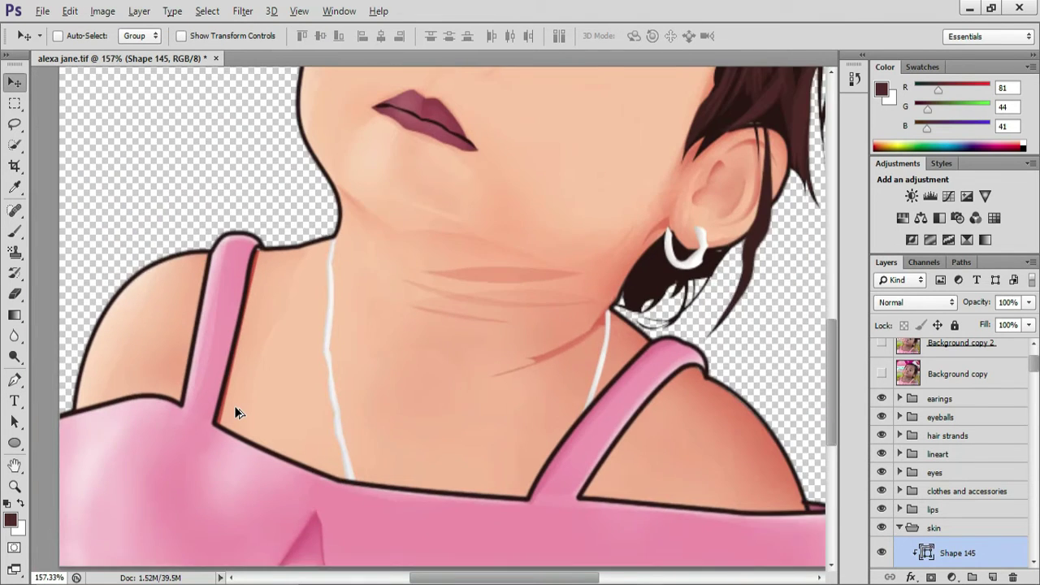
pyautogui.scroll(2, 235, 408)
pyautogui.scroll(3, 235, 408)
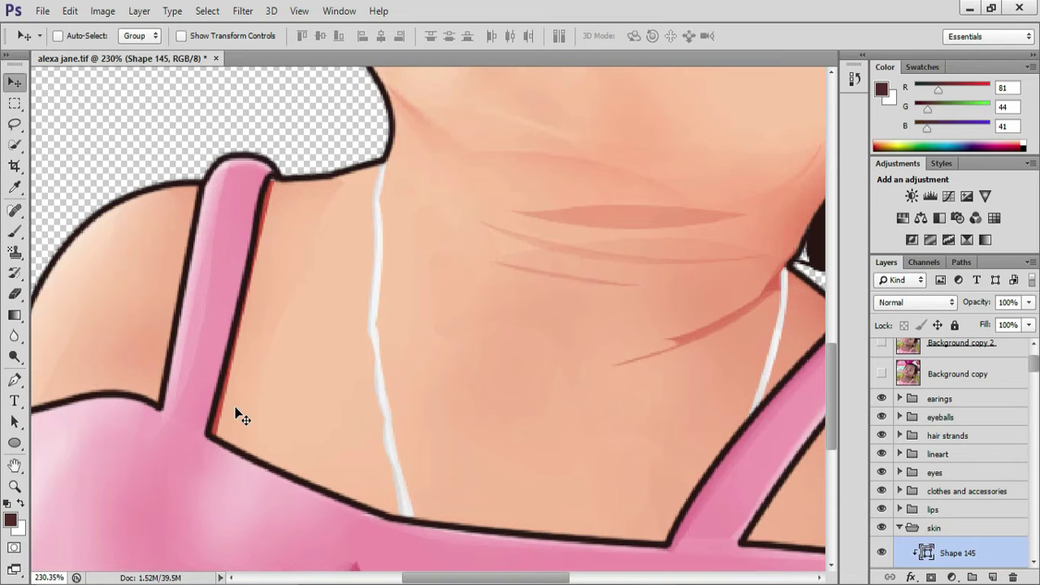
pyautogui.scroll(-1, 994, 552)
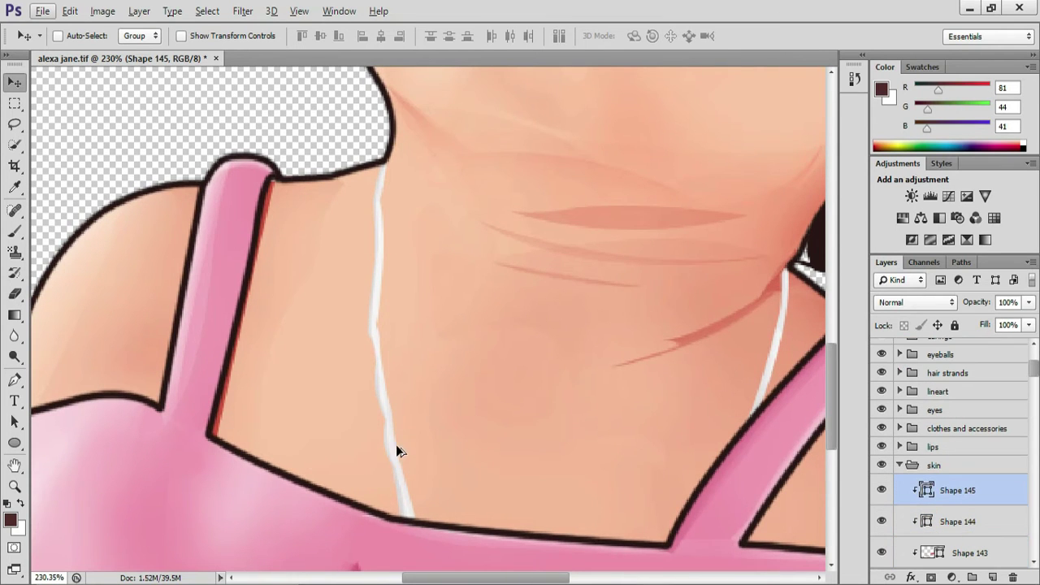
pyautogui.scroll(-3, 260, 424)
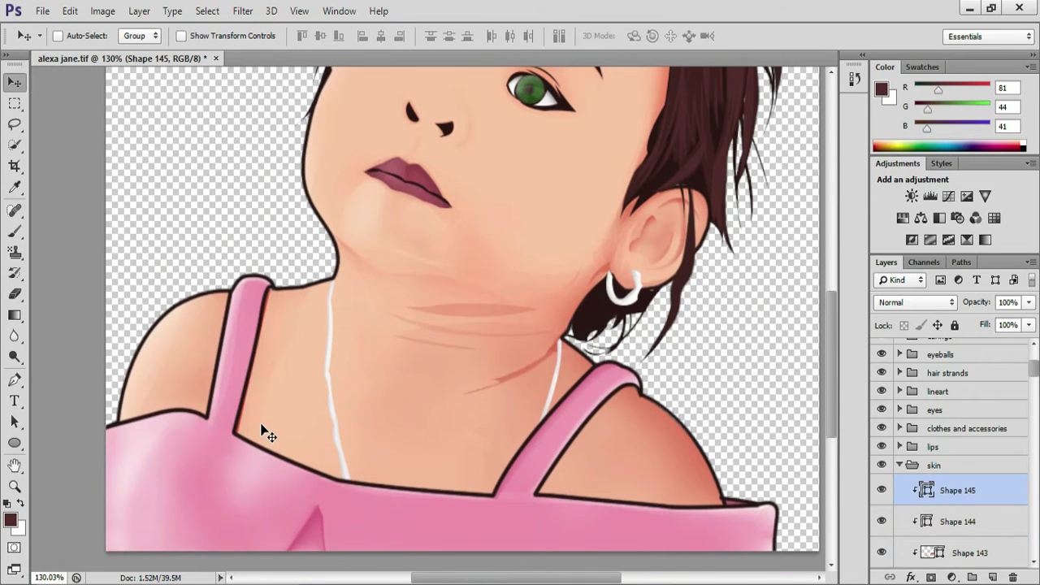
# Set the strap shadow shape's opacity to 70%.
pyautogui.press('p')
pyautogui.scroll(3, 260, 430)
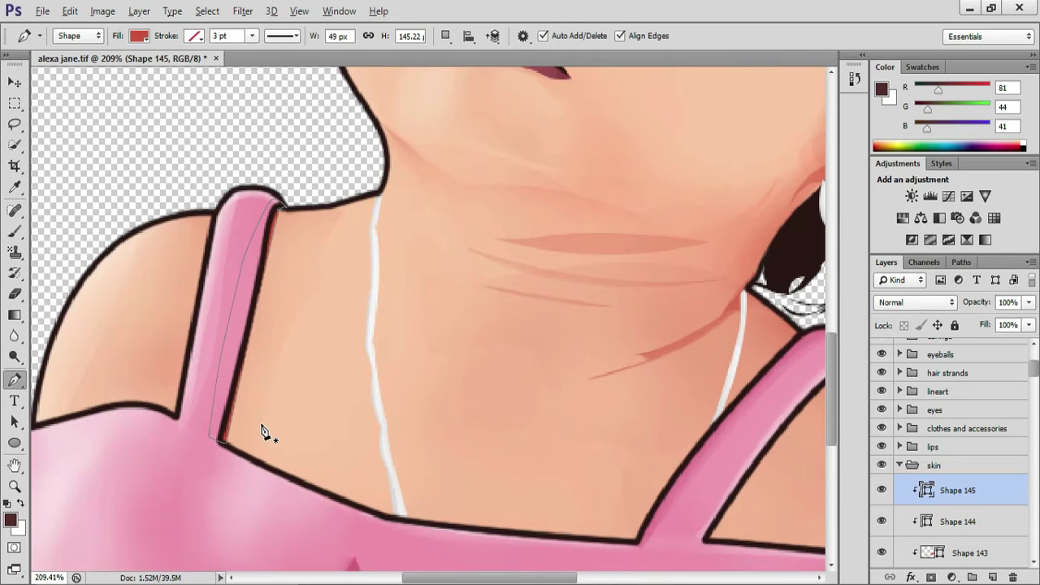
pyautogui.click(1029, 303)
pyautogui.moveTo(1028, 320); pyautogui.dragTo(1007, 325)
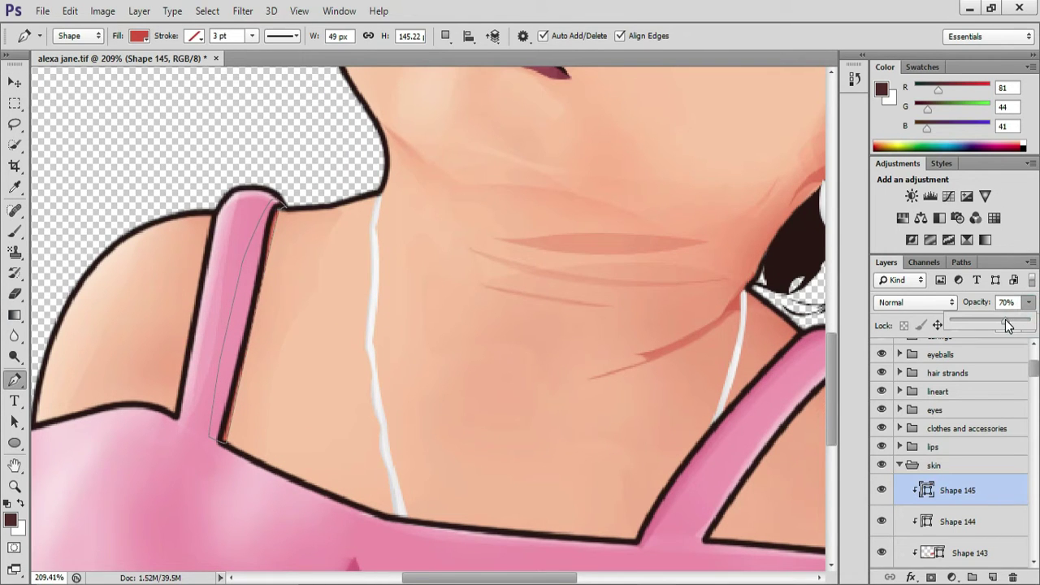
# Draw a second closed shape along the same strap edge, about 49 px wide and 146 px tall, above the first shadow.
pyautogui.scroll(1, 371, 406)
pyautogui.scroll(1, 290, 220)
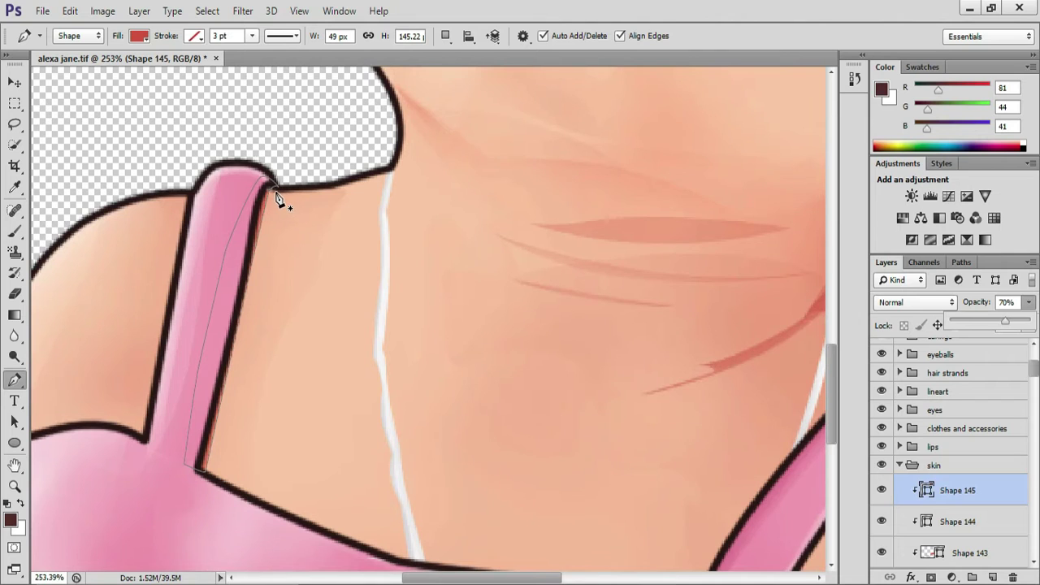
pyautogui.click(274, 190)
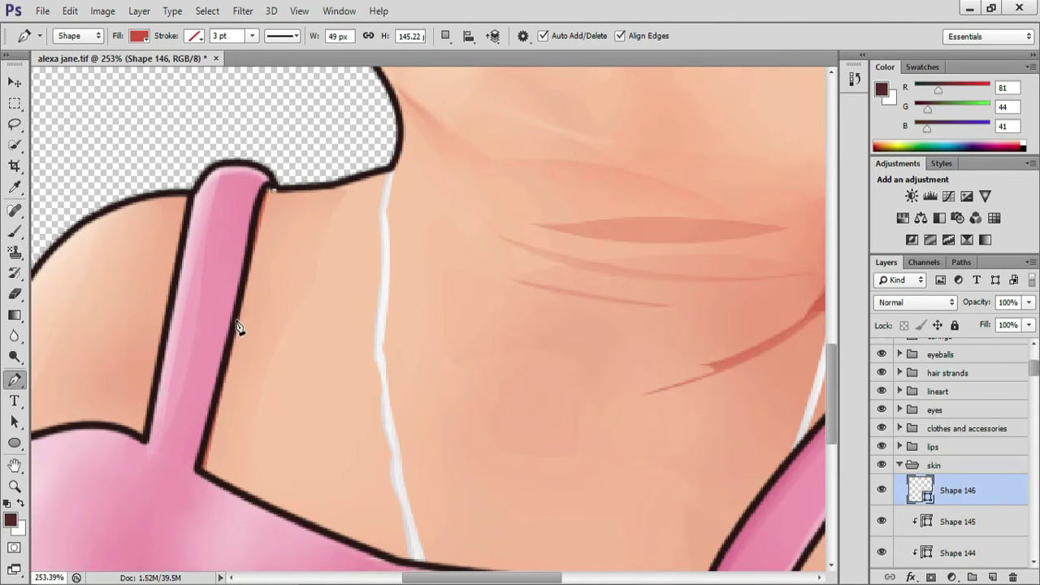
pyautogui.moveTo(238, 334); pyautogui.dragTo(232, 364)
pyautogui.hotkey('ctrl', 'z')
pyautogui.click(262, 198)
pyautogui.moveTo(242, 336); pyautogui.dragTo(183, 353)
pyautogui.scroll(-2, 222, 393)
pyautogui.click(203, 382)
pyautogui.click(188, 309)
pyautogui.scroll(2, 195, 289)
pyautogui.click(239, 178)
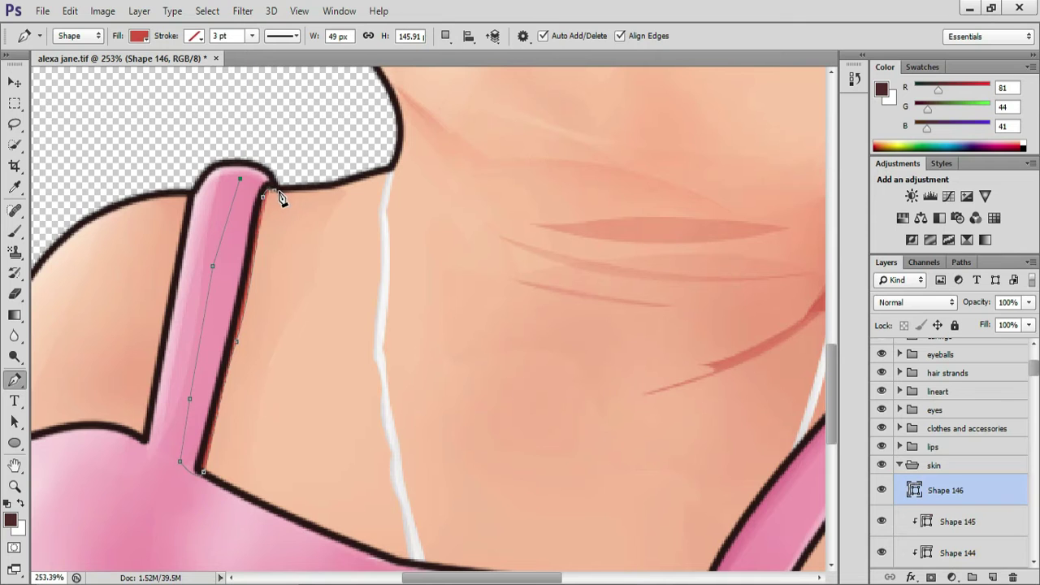
pyautogui.click(278, 205)
# Clip the second strap shadow shape to the skin layers.
pyautogui.scroll(-2, 997, 480)
pyautogui.keyDown('alt'); pyautogui.click(932, 436); pyautogui.keyUp('alt')
pyautogui.scroll(-2, 243, 425)
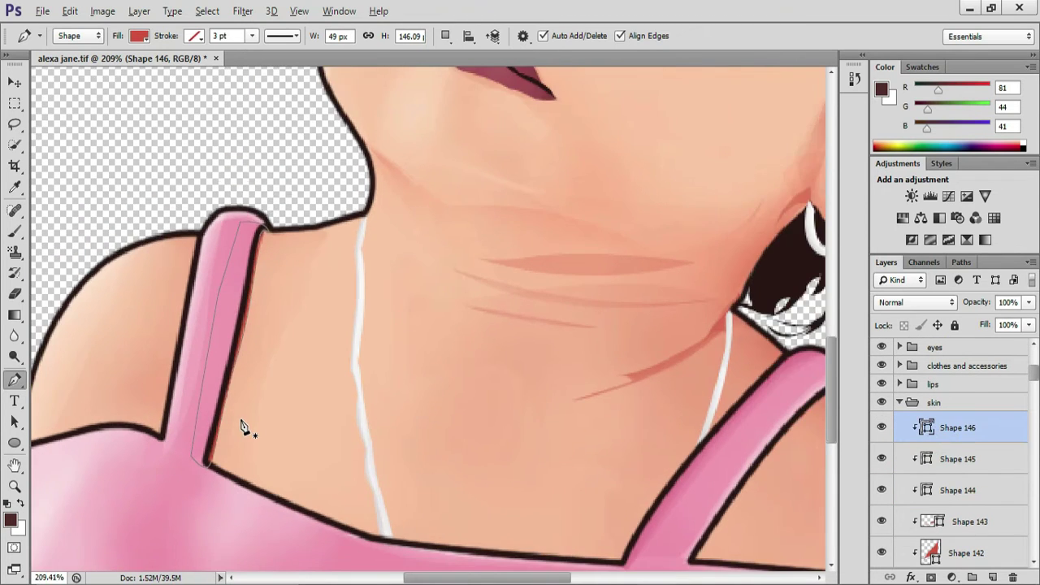
pyautogui.scroll(2, 893, 403)
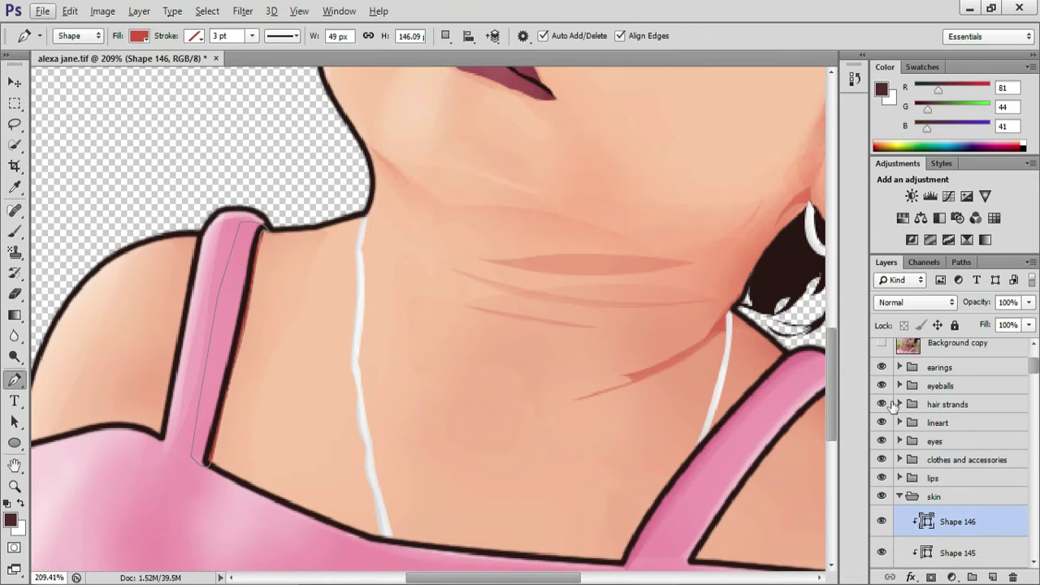
# Set the second strap shadow shape's opacity to 67%.
pyautogui.click(881, 345)
pyautogui.click(881, 345)
pyautogui.scroll(-2, 351, 392)
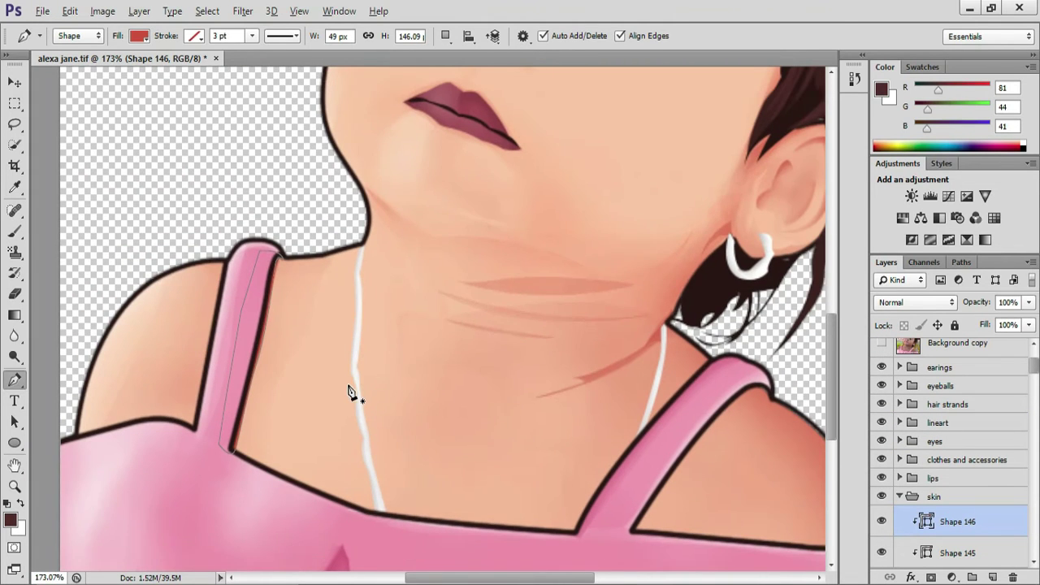
pyautogui.click(1028, 303)
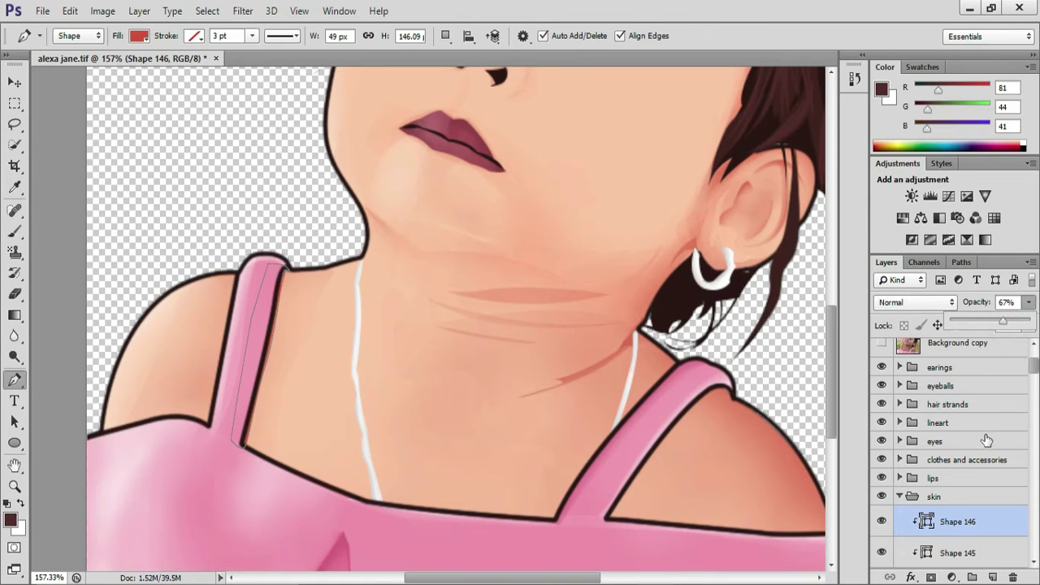
# Compare the other strap and its shoulder in the artwork with the Background copy reference photo.
pyautogui.scroll(1, 985, 440)
pyautogui.click(881, 373)
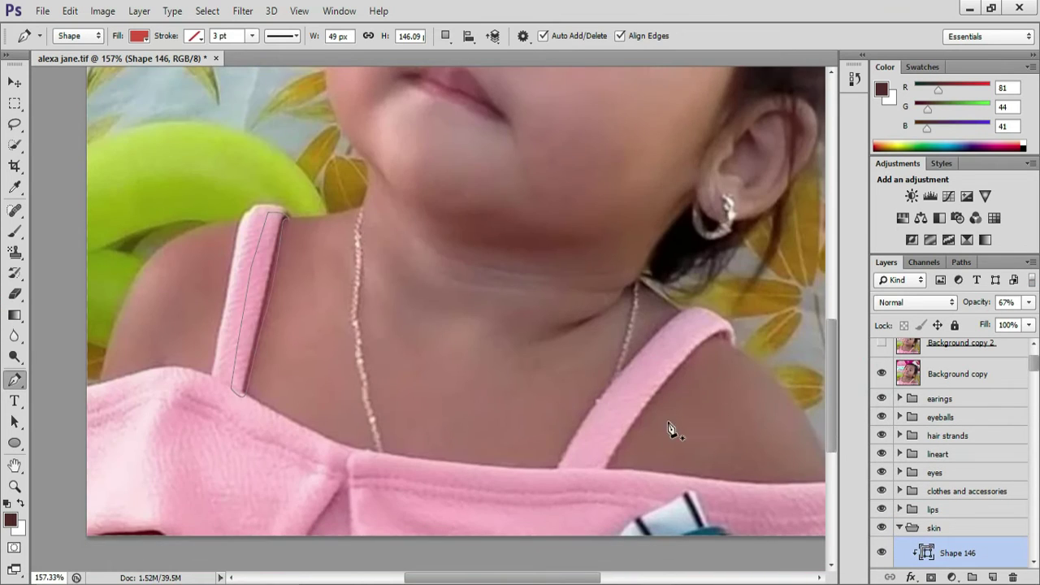
pyautogui.scroll(4, 626, 433)
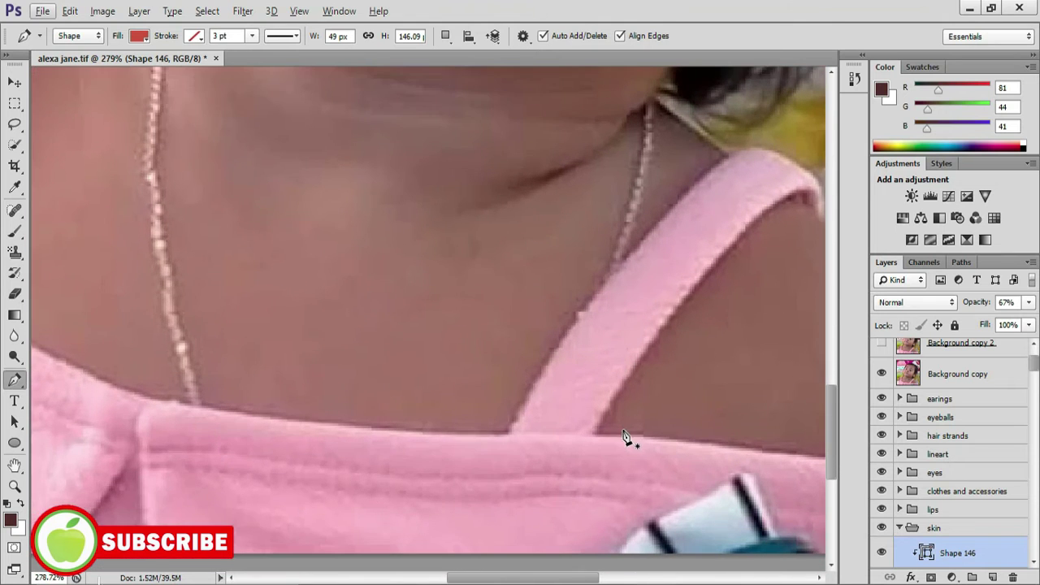
pyautogui.moveTo(626, 439); pyautogui.dragTo(460, 398)
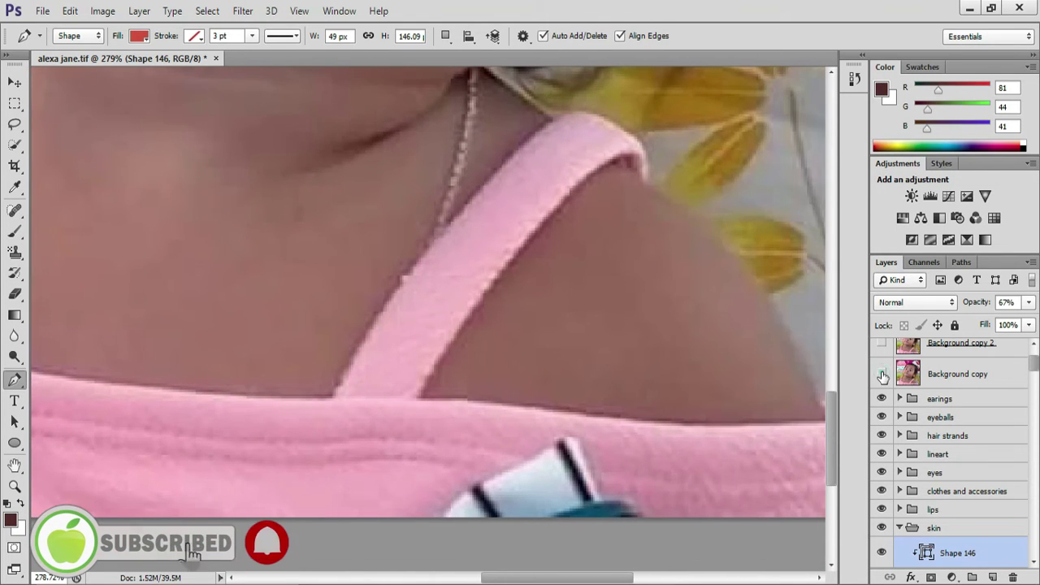
pyautogui.click(881, 374)
pyautogui.click(881, 374)
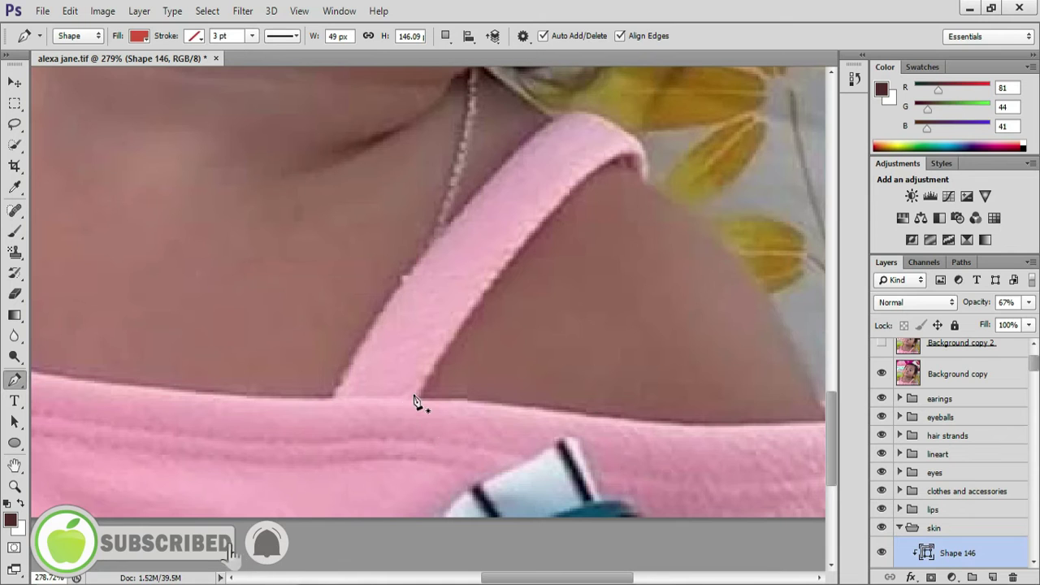
pyautogui.click(883, 374)
pyautogui.click(882, 374)
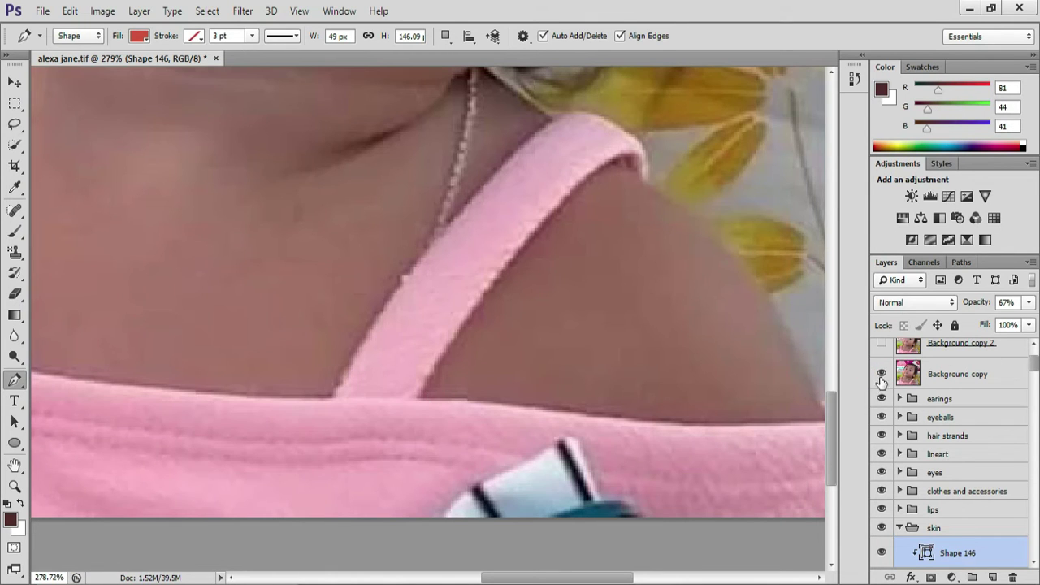
pyautogui.click(883, 374)
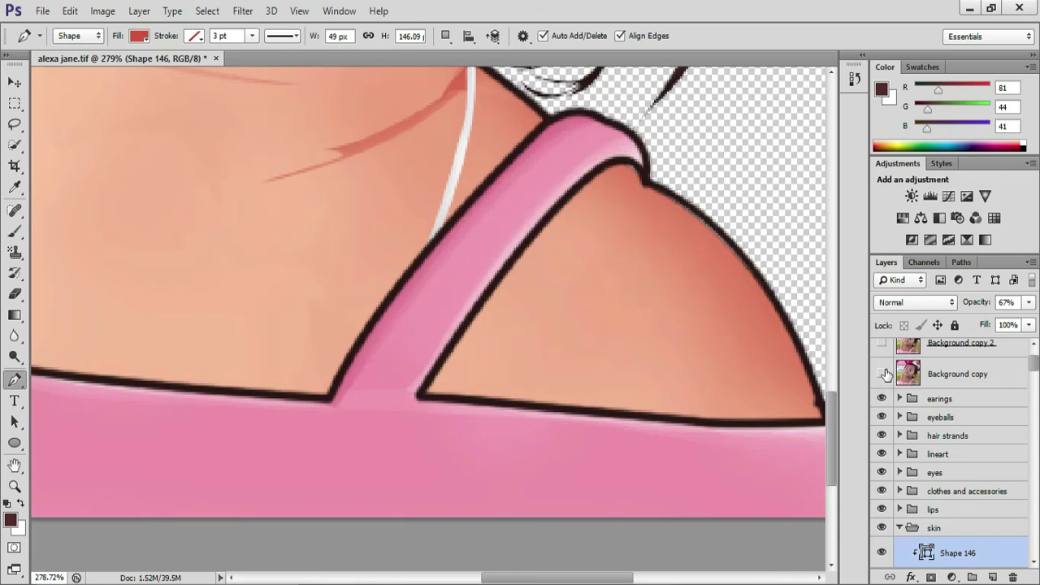
# Draw a closed shadow shape about 204 px wide and 130 px tall along the other strap's inner edge and the neckline below the shoulder.
pyautogui.click(425, 396)
pyautogui.click(642, 177)
pyautogui.click(619, 154)
pyautogui.click(501, 240)
pyautogui.click(402, 400)
pyautogui.click(418, 414)
pyautogui.moveTo(773, 437); pyautogui.dragTo(820, 441)
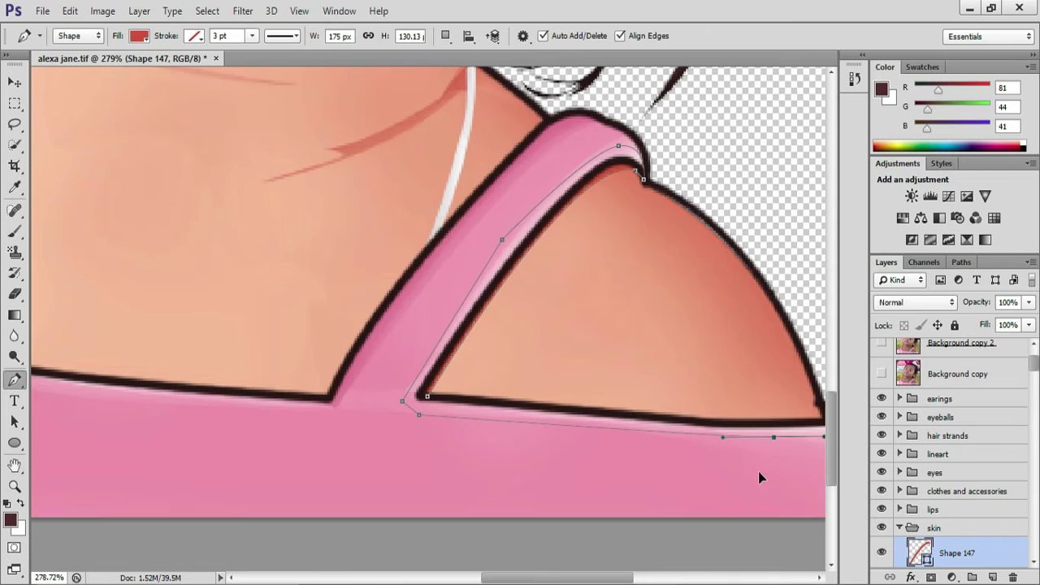
pyautogui.moveTo(677, 482); pyautogui.dragTo(591, 471)
pyautogui.click(737, 401)
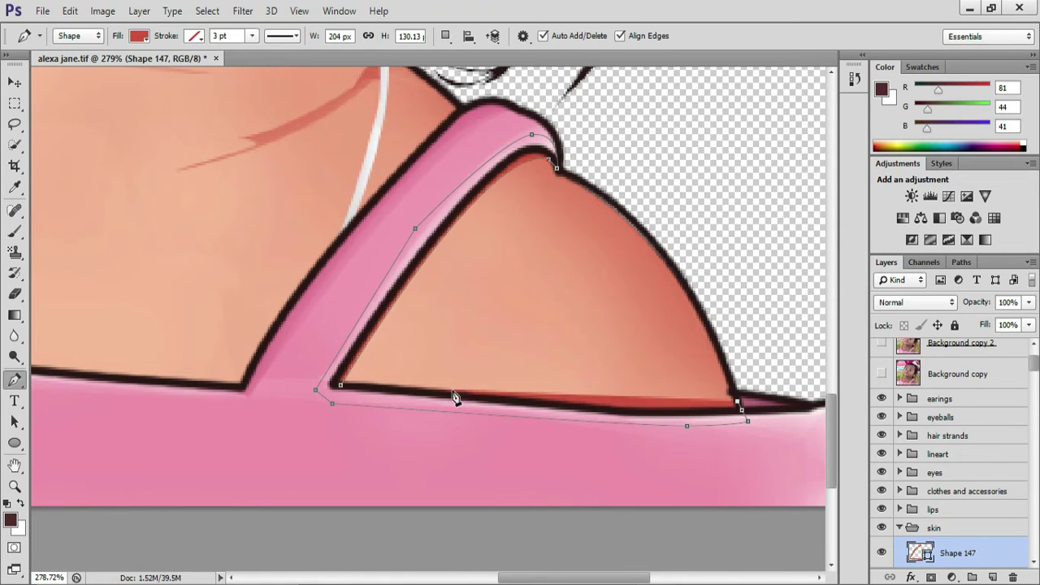
pyautogui.scroll(2, 739, 413)
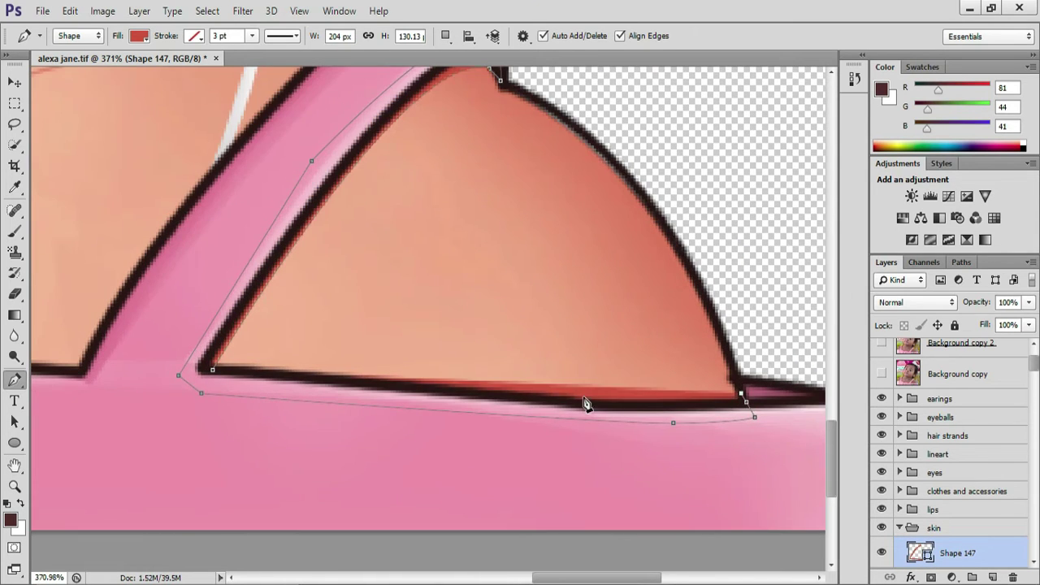
pyautogui.click(490, 389)
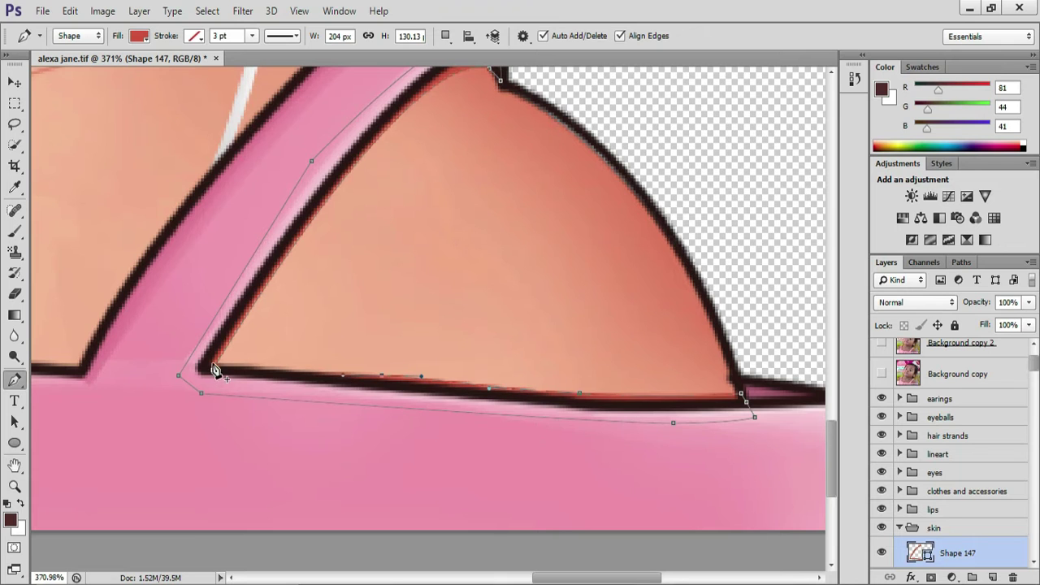
# Clip the new shoulder shadow shape to the skin layers and add a layer mask to it.
pyautogui.scroll(-2, 442, 446)
pyautogui.scroll(-2, 963, 524)
pyautogui.keyDown('alt'); pyautogui.click(936, 474); pyautogui.keyUp('alt')
pyautogui.scroll(3, 936, 478)
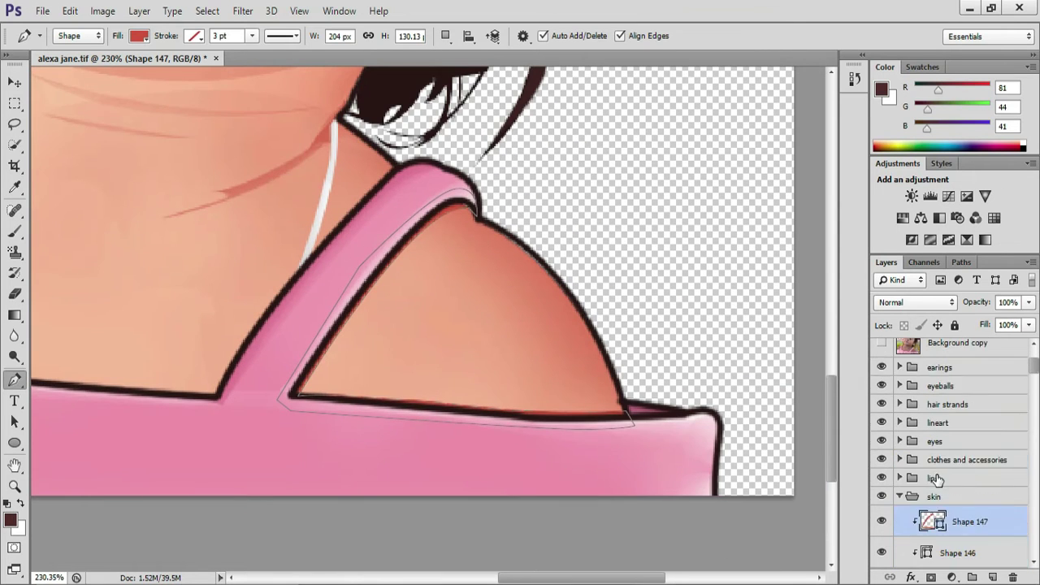
pyautogui.scroll(-1, 975, 472)
pyautogui.scroll(-1, 975, 520)
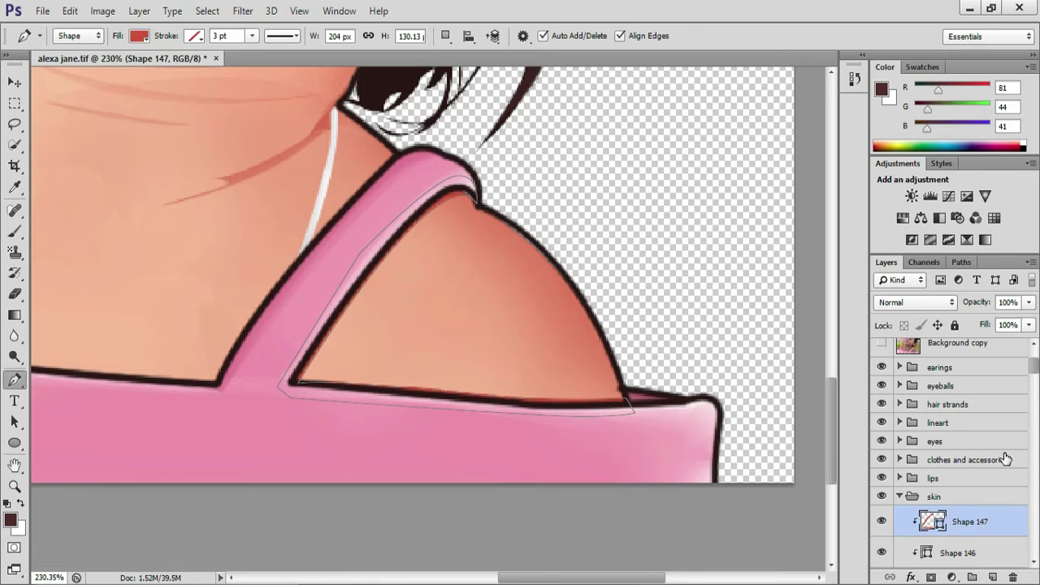
pyautogui.scroll(-1, 1006, 459)
pyautogui.click(930, 576)
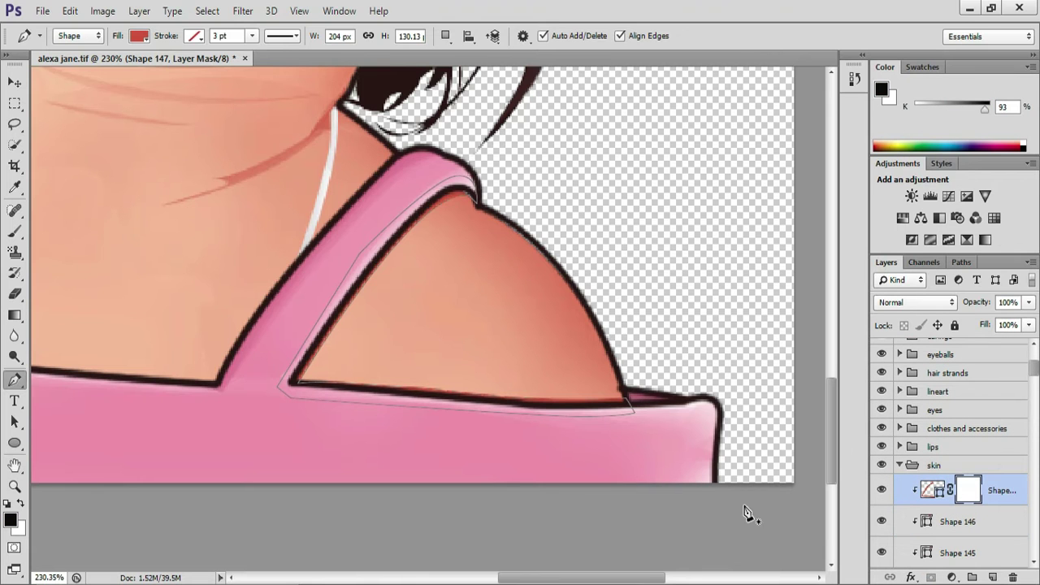
# Set up a soft round brush of 9 px with 0% hardness and 44% opacity.
pyautogui.press('b')
pyautogui.scroll(3, 447, 285)
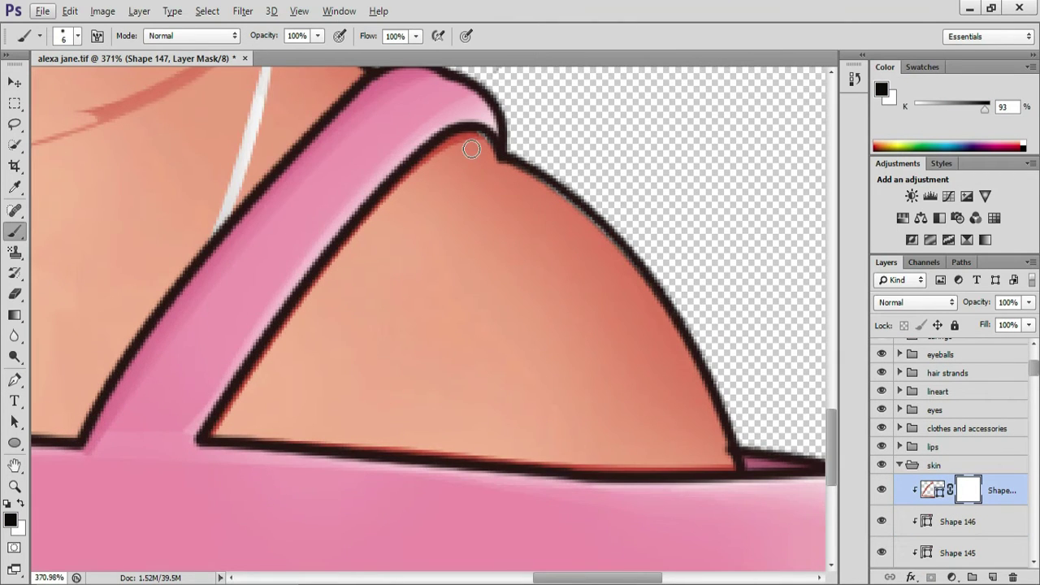
pyautogui.rightClick(510, 262)
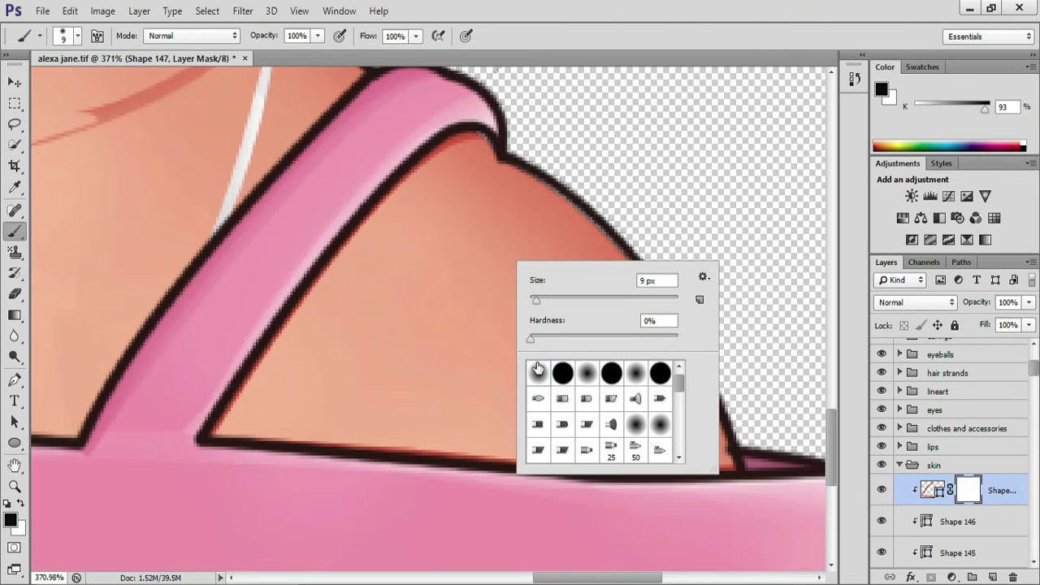
pyautogui.click(669, 10)
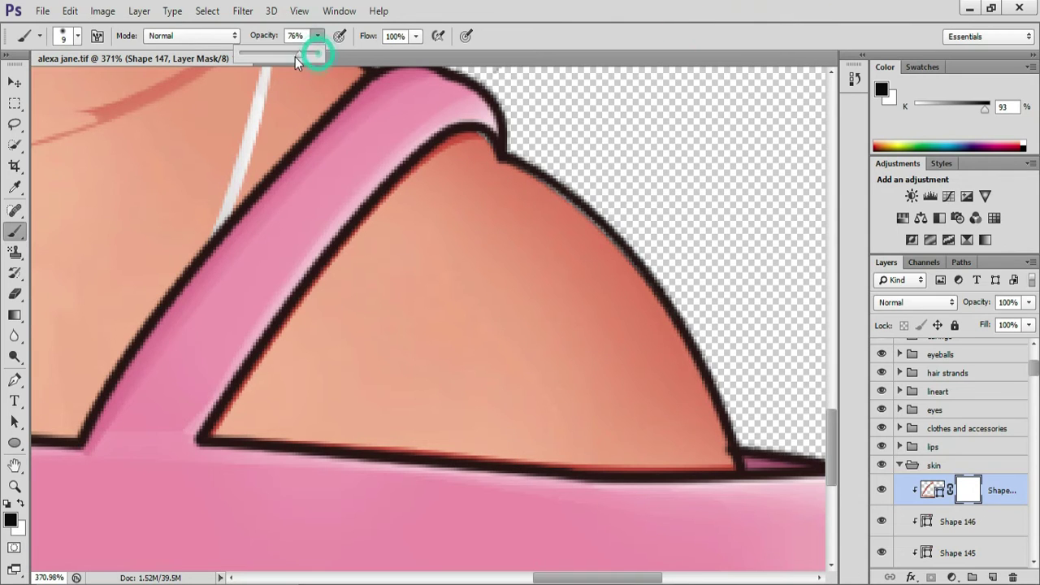
pyautogui.moveTo(276, 56); pyautogui.dragTo(274, 56)
pyautogui.click(486, 24)
# Enlarge the brush to 25 px and paint black on the mask to soften the shadow along the strap and neckline.
pyautogui.click(474, 135)
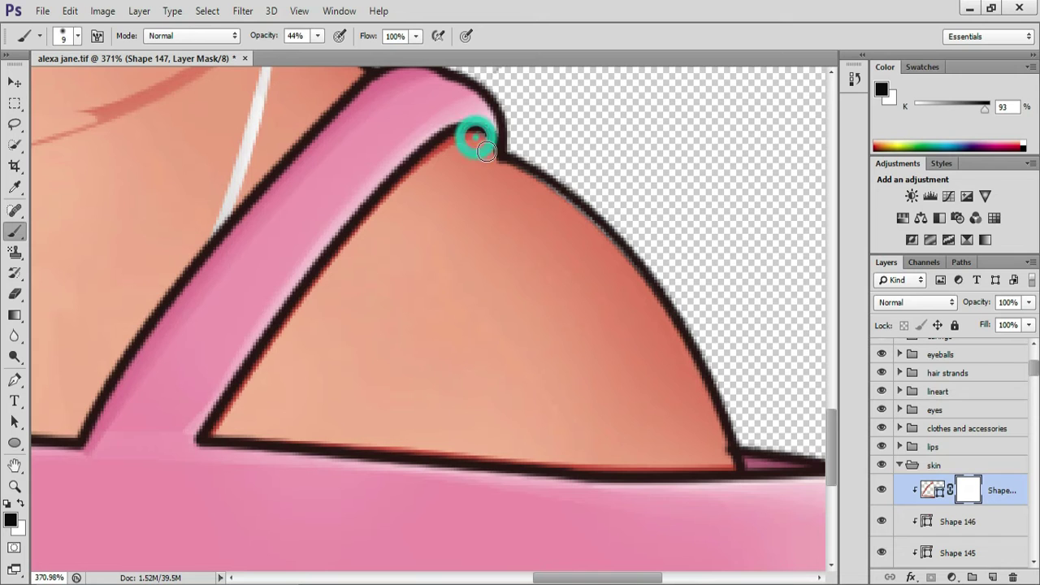
pyautogui.press(']')
pyautogui.press(']')
pyautogui.press(']')
pyautogui.press(']')
pyautogui.click(459, 169)
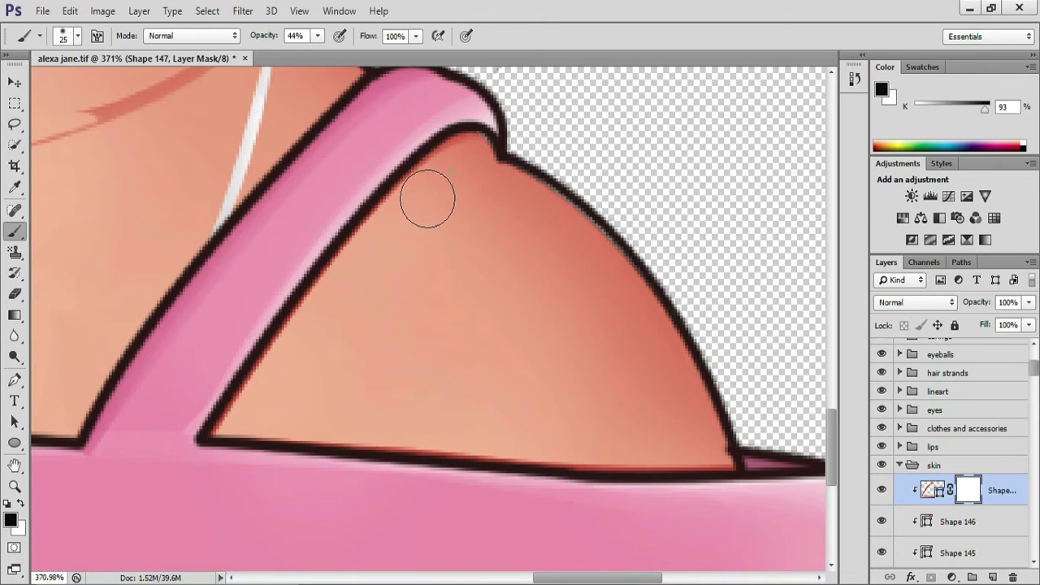
pyautogui.moveTo(332, 292)
pyautogui.mouseDown()
pyautogui.moveTo(230, 414)
pyautogui.moveTo(494, 415)
pyautogui.mouseUp()
pyautogui.scroll(-1, 306, 341)
pyautogui.moveTo(383, 418)
pyautogui.mouseDown()
pyautogui.moveTo(586, 430)
pyautogui.moveTo(588, 441)
pyautogui.moveTo(703, 428)
pyautogui.mouseUp()
pyautogui.moveTo(661, 429)
pyautogui.mouseDown()
pyautogui.moveTo(728, 427)
pyautogui.moveTo(647, 450)
pyautogui.mouseUp()
pyautogui.moveTo(283, 393); pyautogui.dragTo(482, 423)
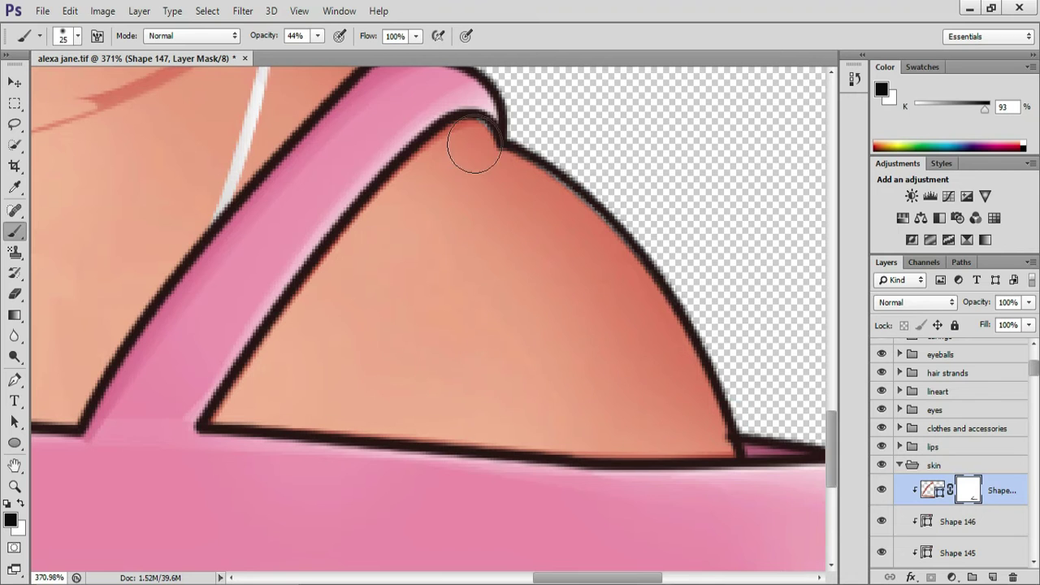
# Examine the softened shoulder shading up close and at a distance, and look through the skin group's layers.
pyautogui.scroll(-4, 443, 305)
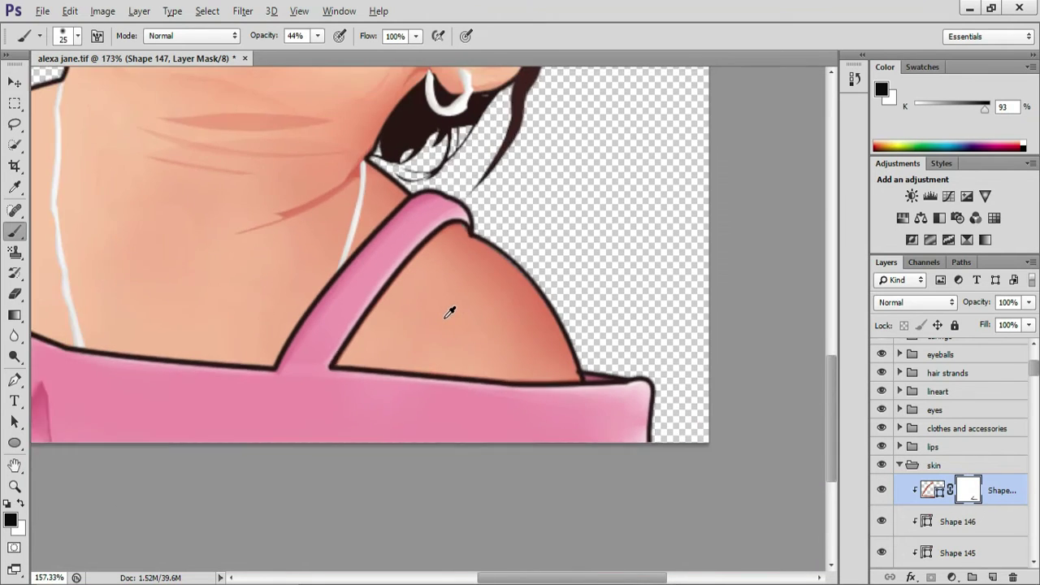
pyautogui.scroll(3, 448, 313)
pyautogui.scroll(2, 449, 315)
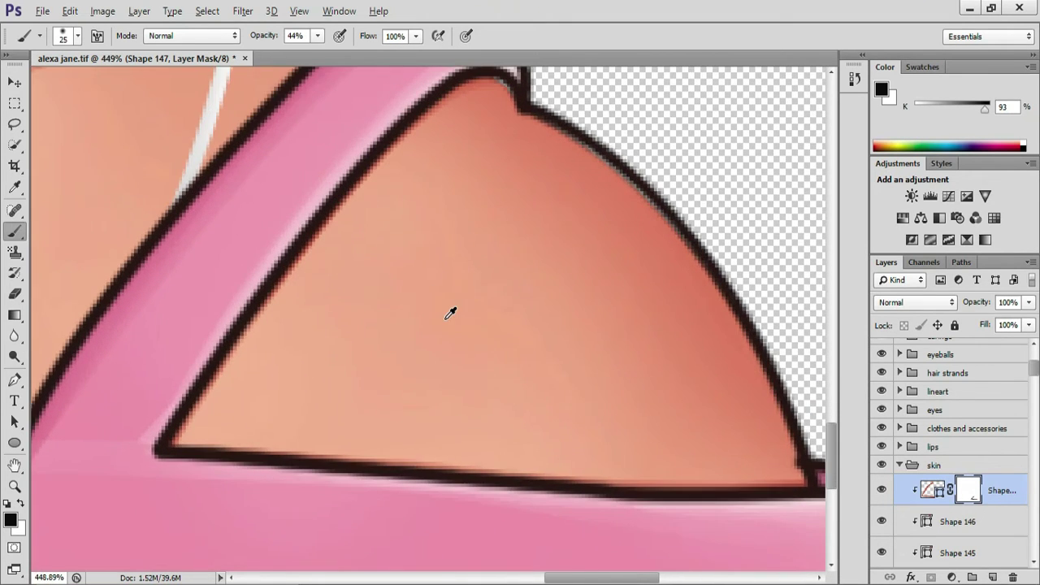
pyautogui.scroll(-4, 622, 409)
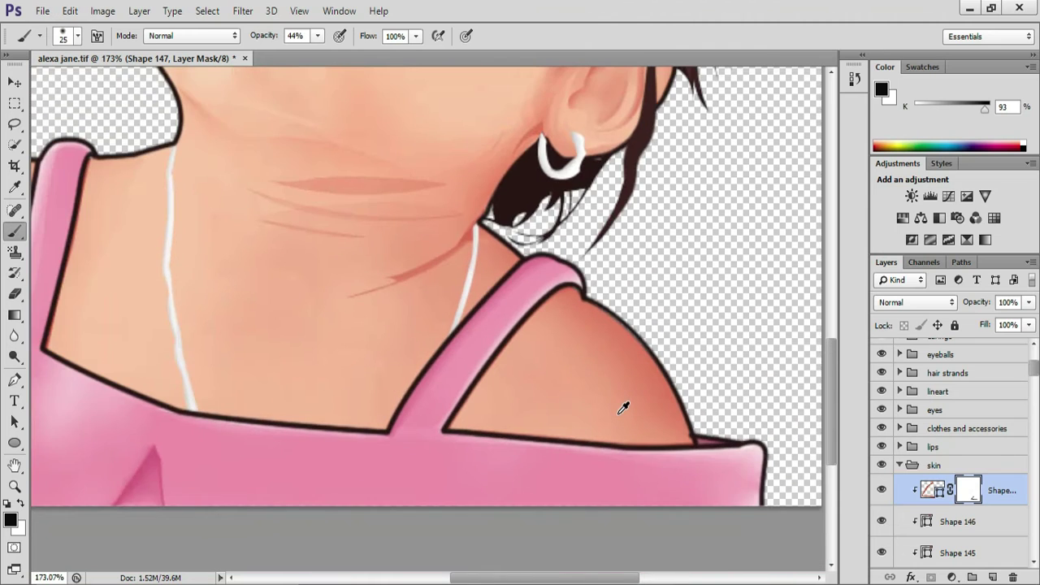
pyautogui.scroll(4, 623, 408)
pyautogui.scroll(1, 622, 409)
pyautogui.scroll(-10, 997, 458)
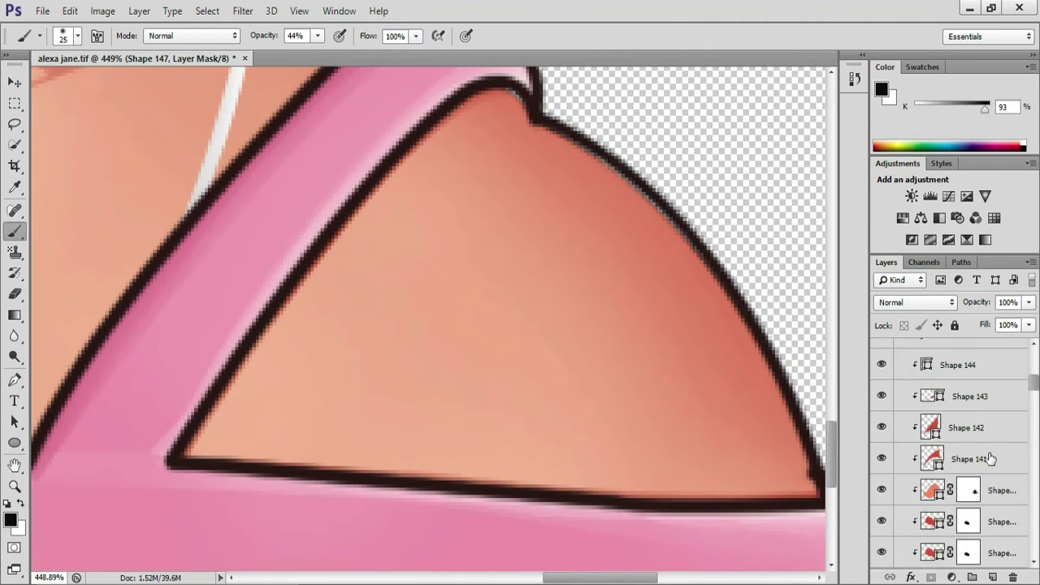
pyautogui.scroll(-10, 997, 459)
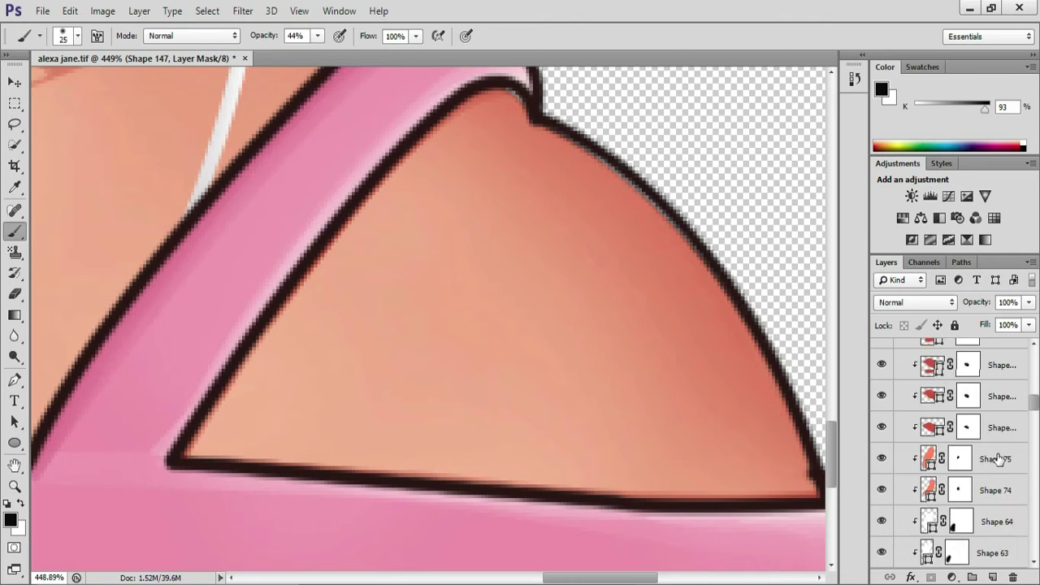
pyautogui.scroll(3, 903, 471)
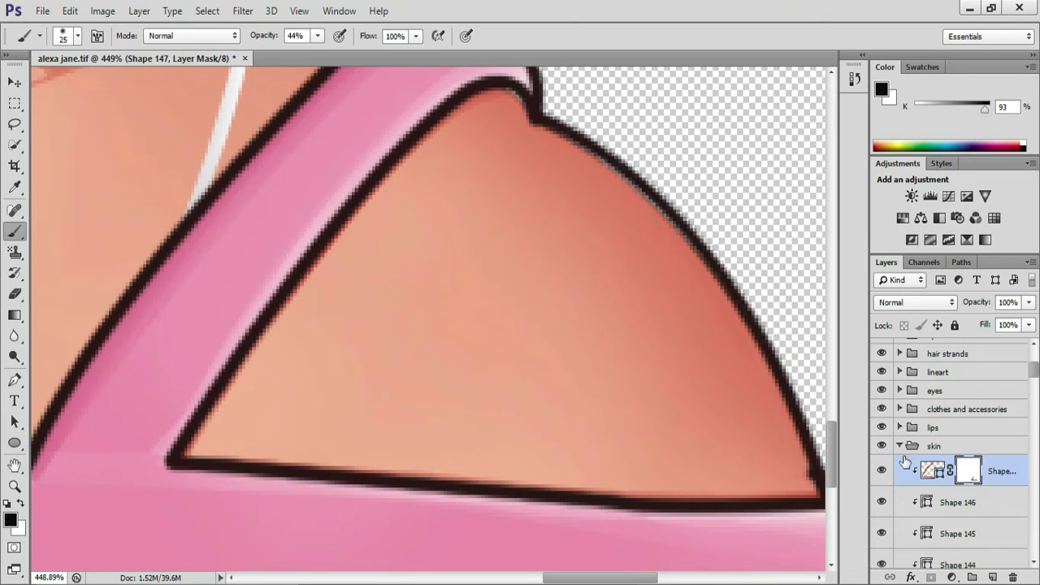
# Collapse the skin group and preview the portrait against the white Color Fill 1 background, leaving that fill hidden.
pyautogui.click(899, 446)
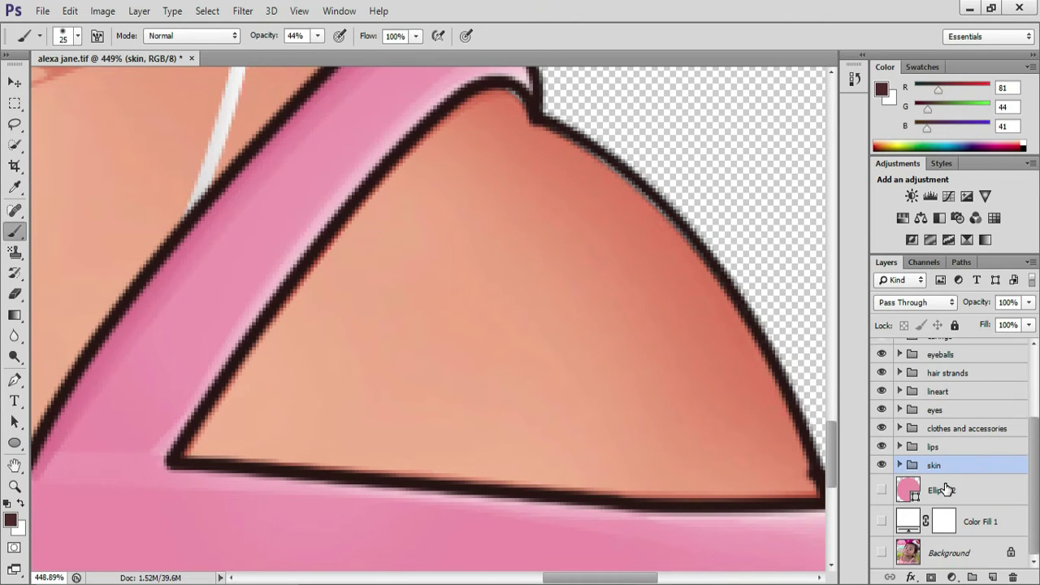
pyautogui.click(882, 521)
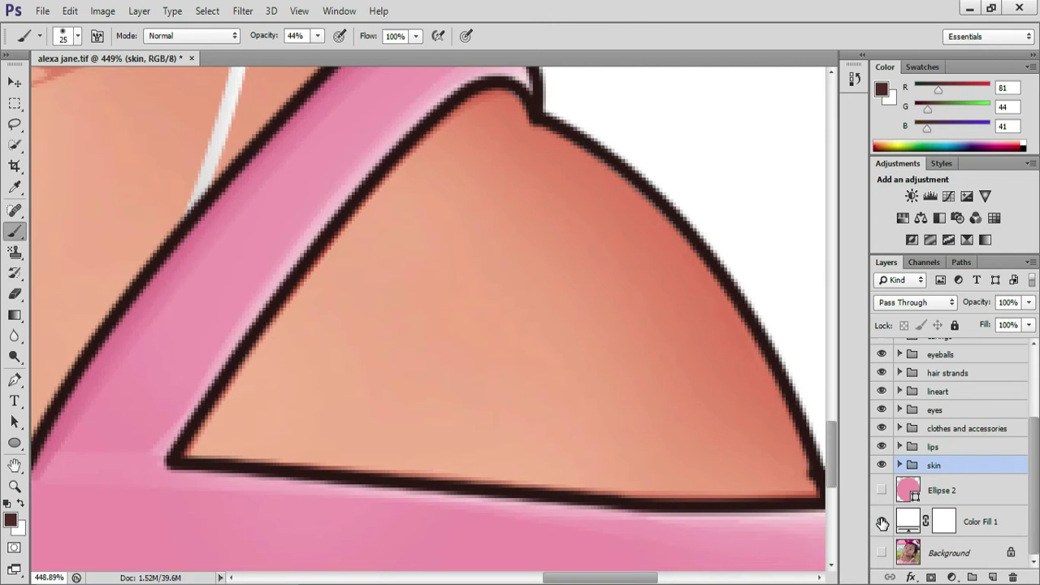
pyautogui.click(881, 521)
pyautogui.scroll(1, 594, 394)
pyautogui.scroll(5, 914, 442)
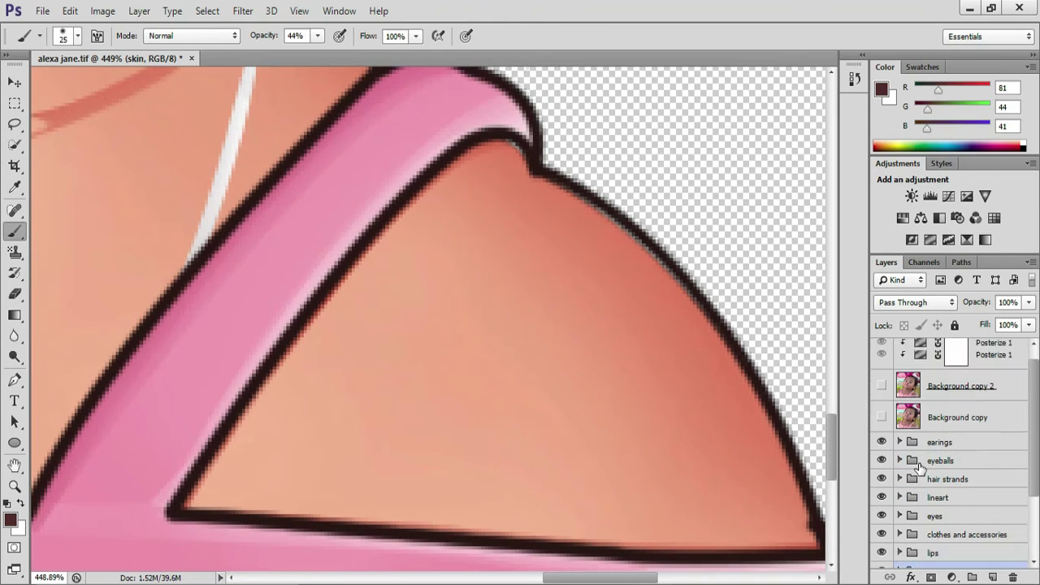
pyautogui.scroll(-5, 881, 499)
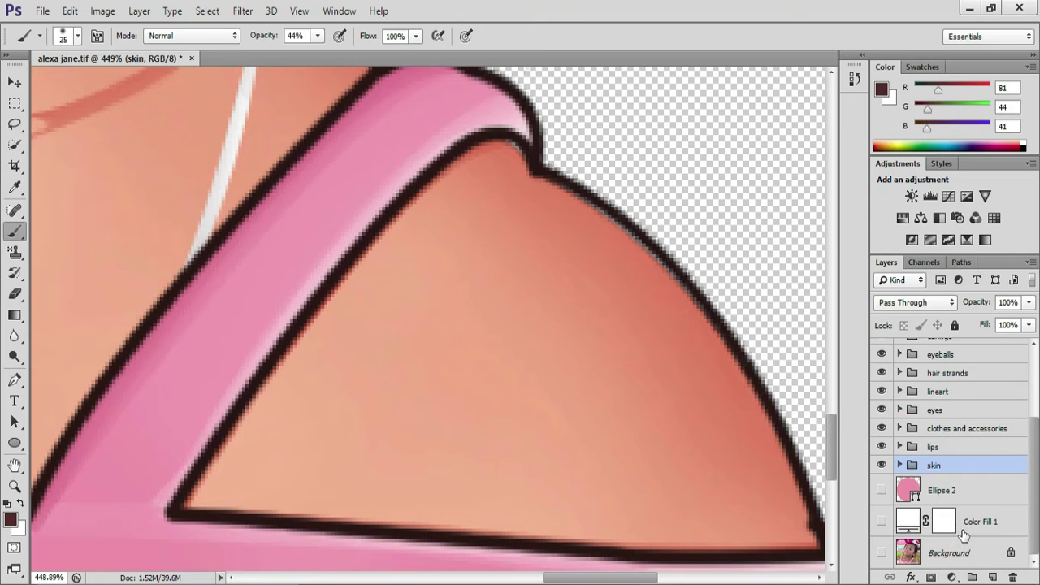
pyautogui.click(882, 520)
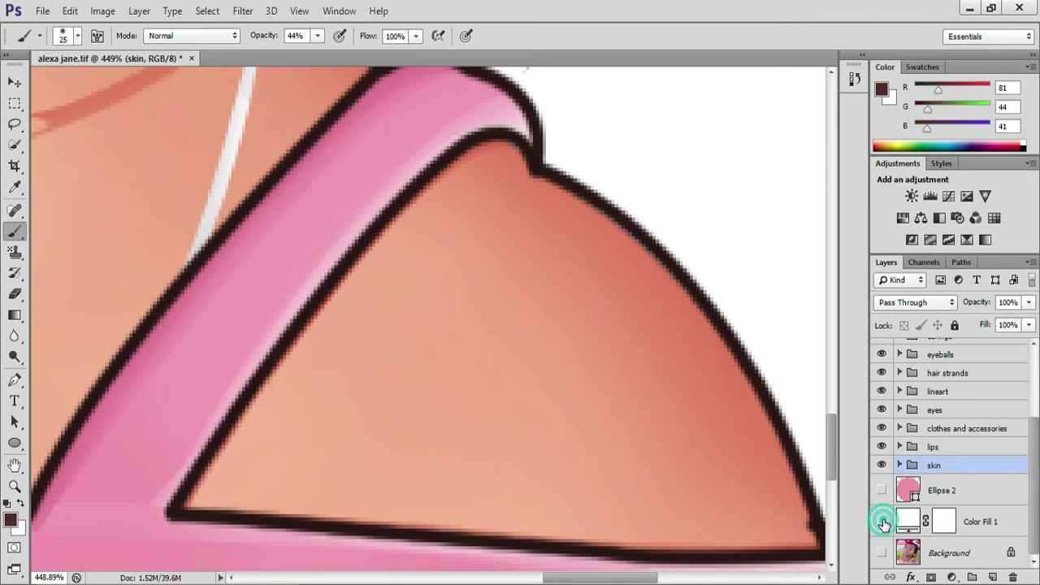
pyautogui.click(881, 521)
# Expand the lineart group and select its Shape 5 layer for work on the hair behind the earring.
pyautogui.scroll(5, 959, 495)
pyautogui.scroll(2, 576, 359)
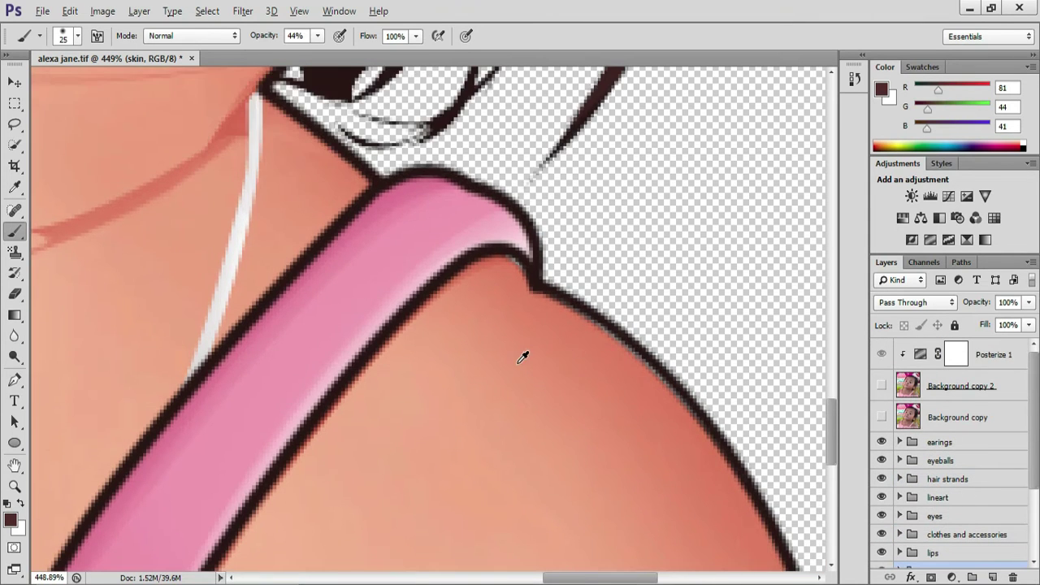
pyautogui.scroll(5, 522, 357)
pyautogui.scroll(-2, 959, 478)
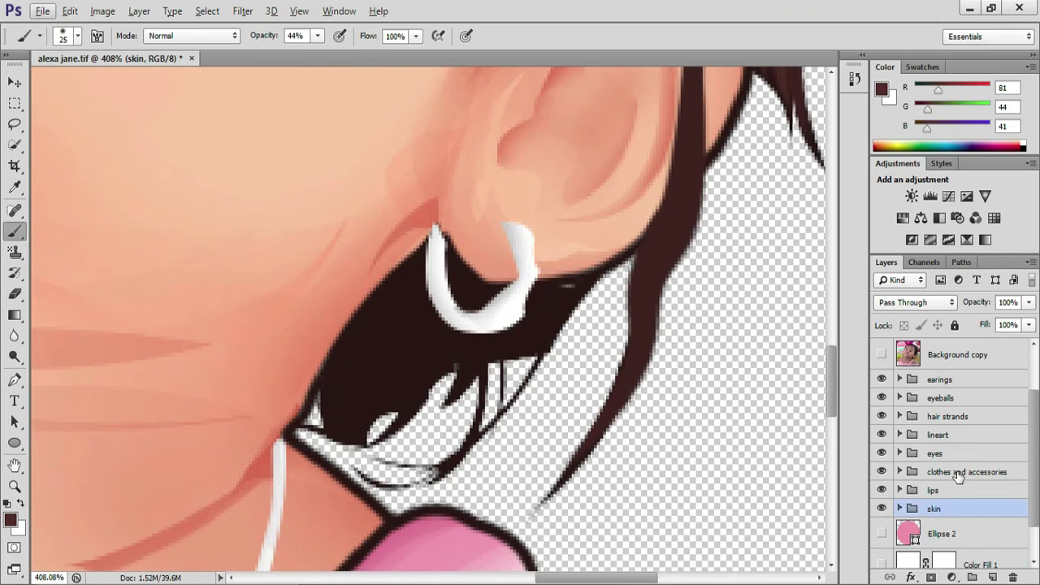
pyautogui.click(900, 508)
pyautogui.click(900, 509)
pyautogui.click(899, 435)
pyautogui.scroll(-1, 977, 470)
pyautogui.click(974, 471)
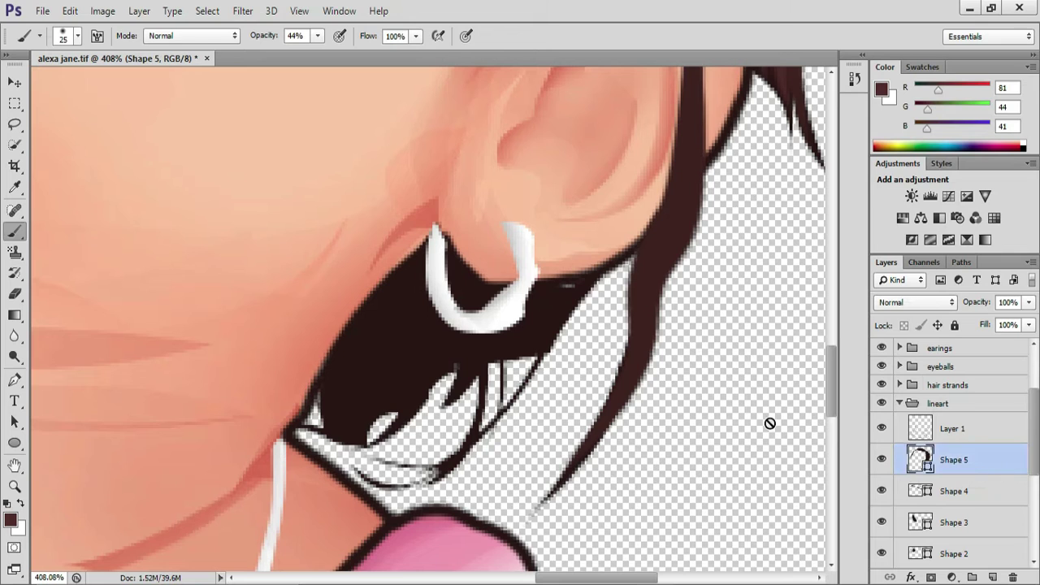
# Draw a dark pen shape filling the gap in the hair between the earring and the ear's lower edge, and merge it with Shape 5.
pyautogui.press('p')
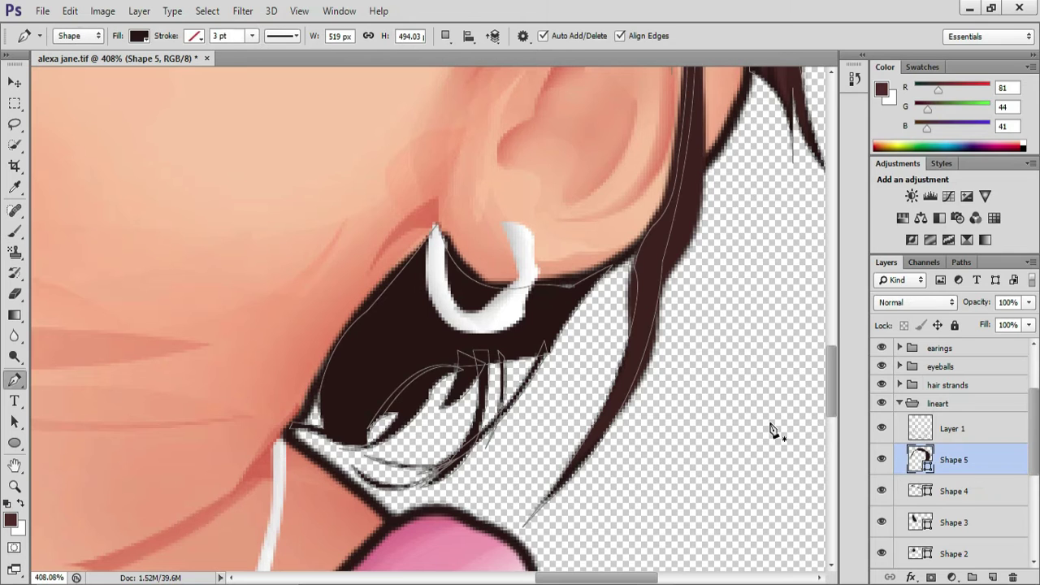
pyautogui.click(547, 333)
pyautogui.click(601, 270)
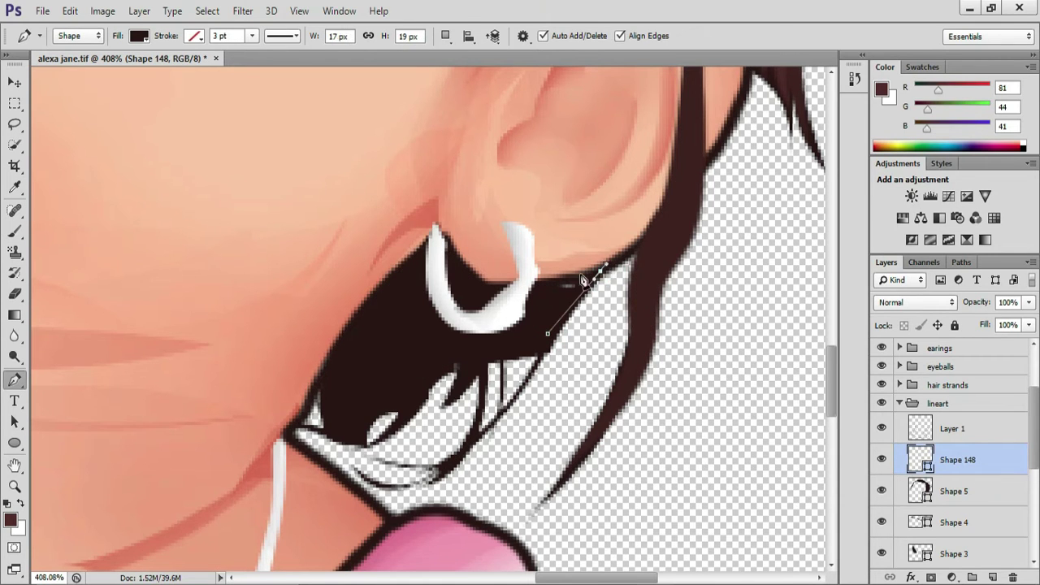
pyautogui.moveTo(541, 278); pyautogui.dragTo(528, 283)
pyautogui.click(548, 333)
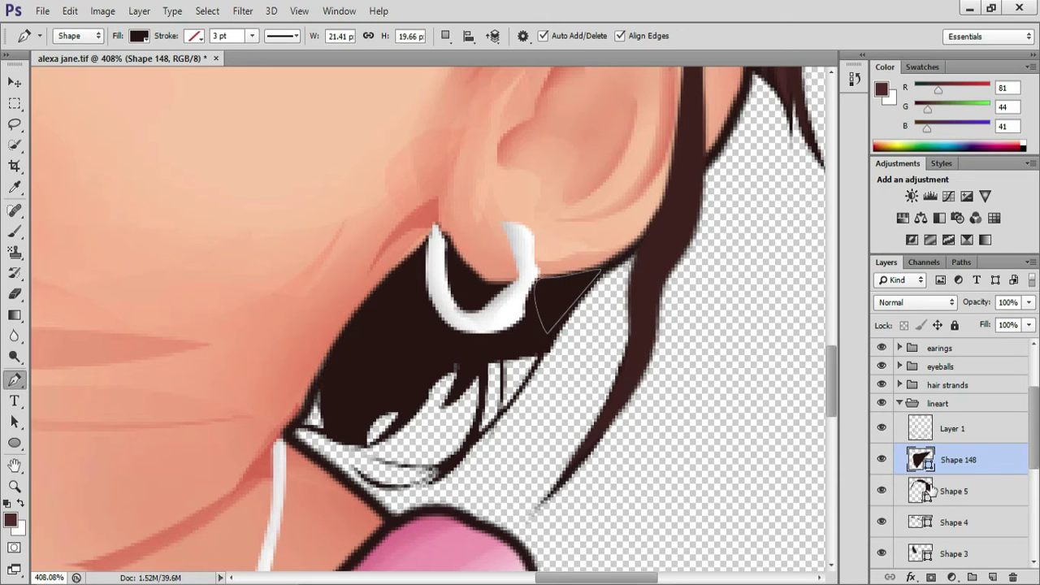
pyautogui.keyDown('shift'); pyautogui.click(990, 498); pyautogui.keyUp('shift')
pyautogui.hotkey('ctrl', 'e')
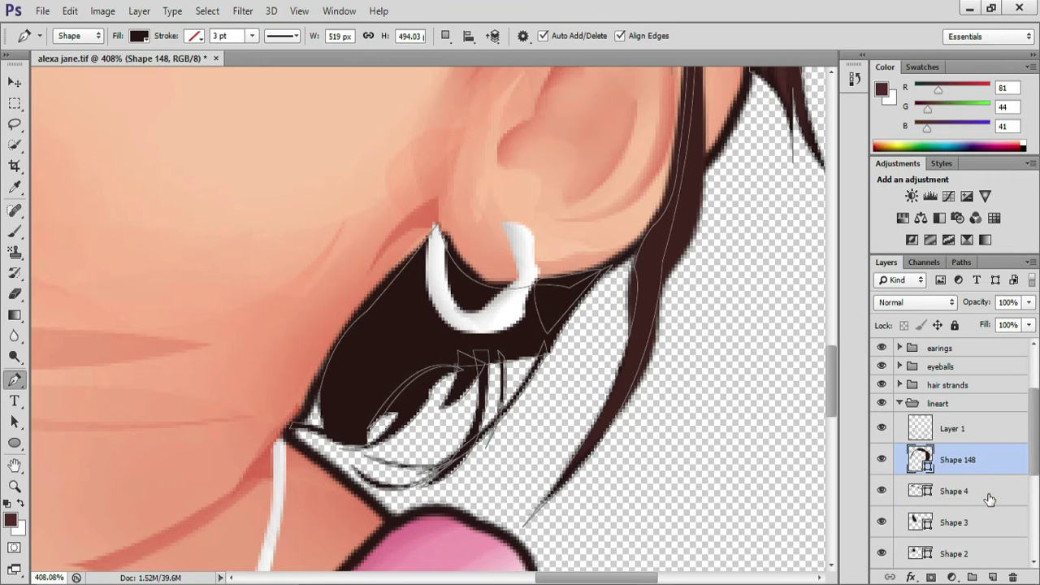
# Examine the hair around the ear and earring up close and at a distance, and collapse the lineart group.
pyautogui.scroll(6, 548, 425)
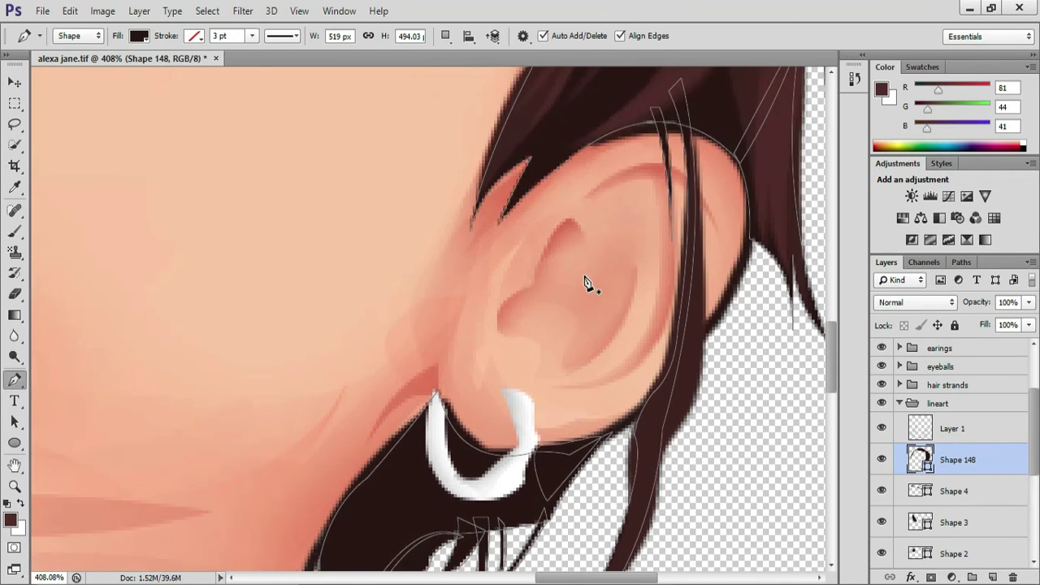
pyautogui.scroll(-7, 584, 281)
pyautogui.scroll(-6, 585, 280)
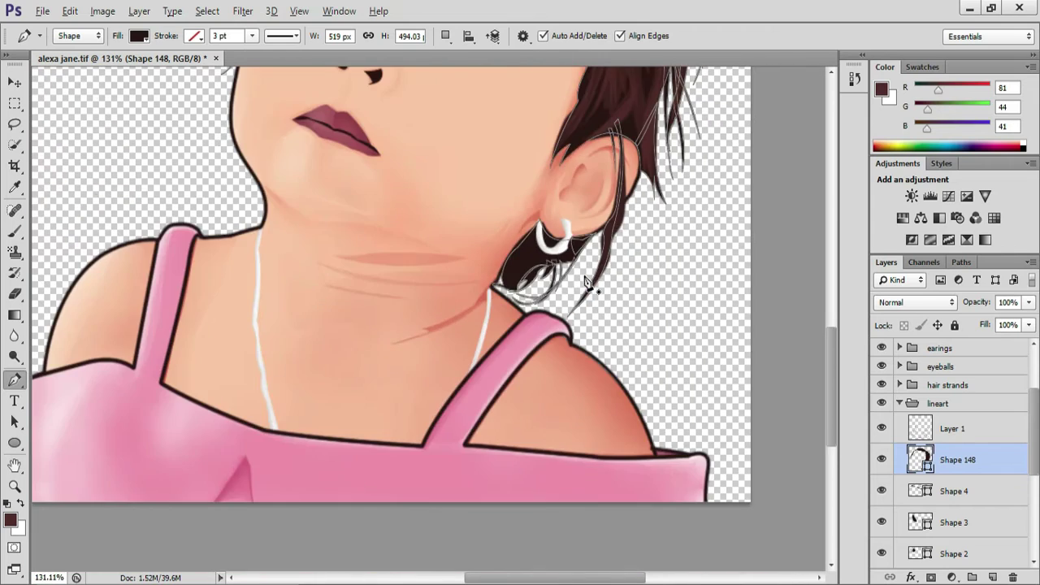
pyautogui.scroll(4, 585, 280)
pyautogui.scroll(4, 585, 282)
pyautogui.scroll(-4, 584, 282)
pyautogui.keyDown('alt'); pyautogui.scroll(-2, 585, 282); pyautogui.keyUp('alt')
pyautogui.keyDown('alt'); pyautogui.scroll(1, 589, 283); pyautogui.keyUp('alt')
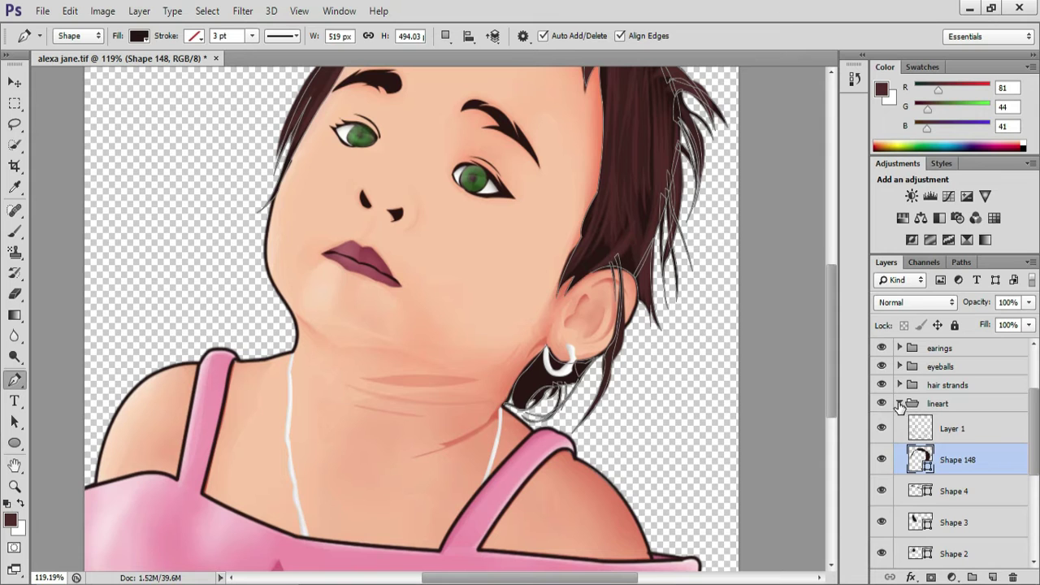
pyautogui.click(899, 404)
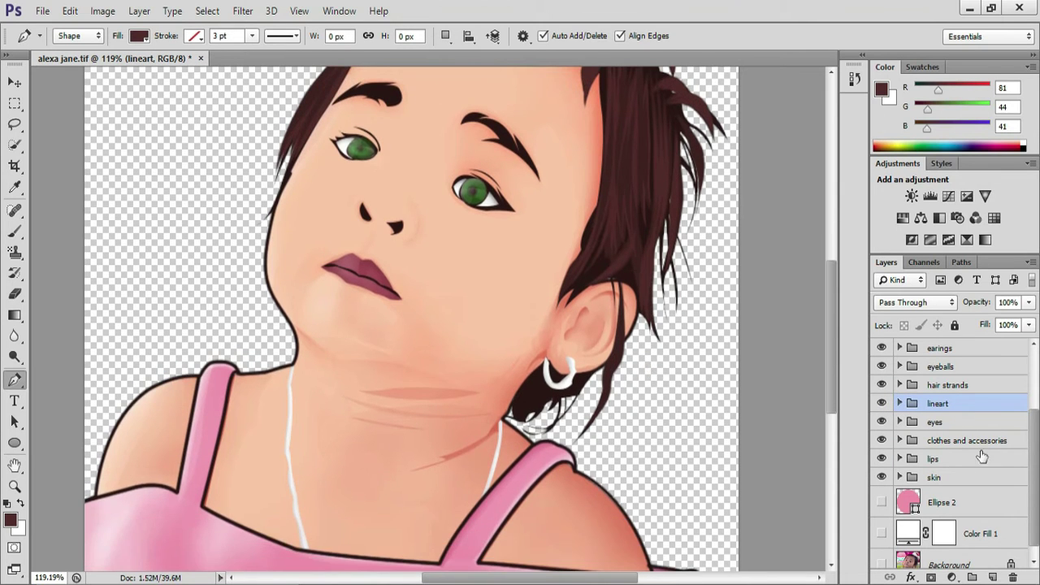
# Inspect the shading on the face, neck and shoulders, and look into the skin group's layers.
pyautogui.keyDown('alt'); pyautogui.scroll(1, 528, 333); pyautogui.keyUp('alt')
pyautogui.scroll(2, 528, 333)
pyautogui.scroll(-4, 528, 333)
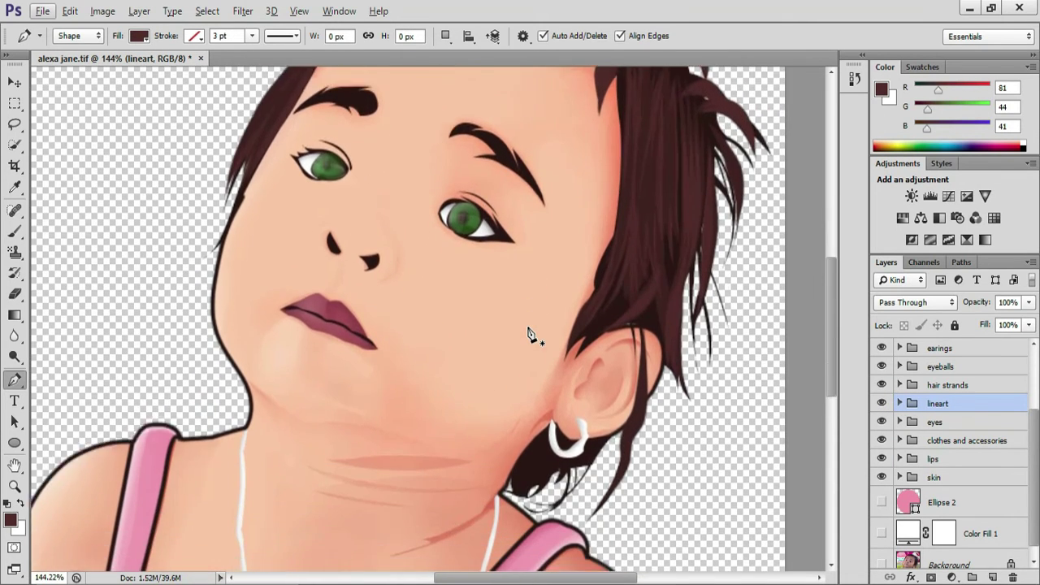
pyautogui.scroll(-5, 528, 333)
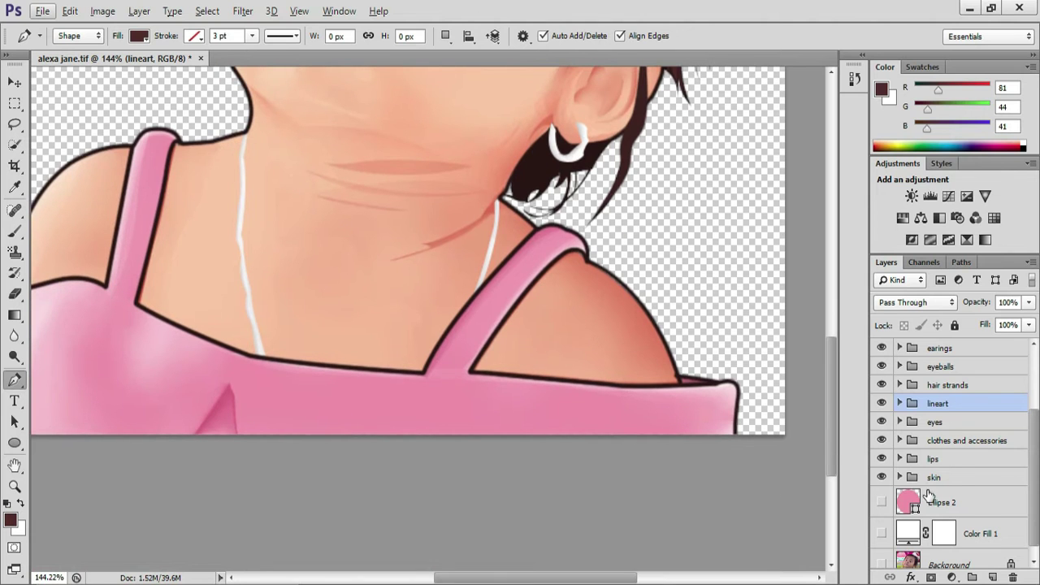
pyautogui.scroll(1, 931, 471)
pyautogui.scroll(-1, 933, 418)
pyautogui.click(899, 478)
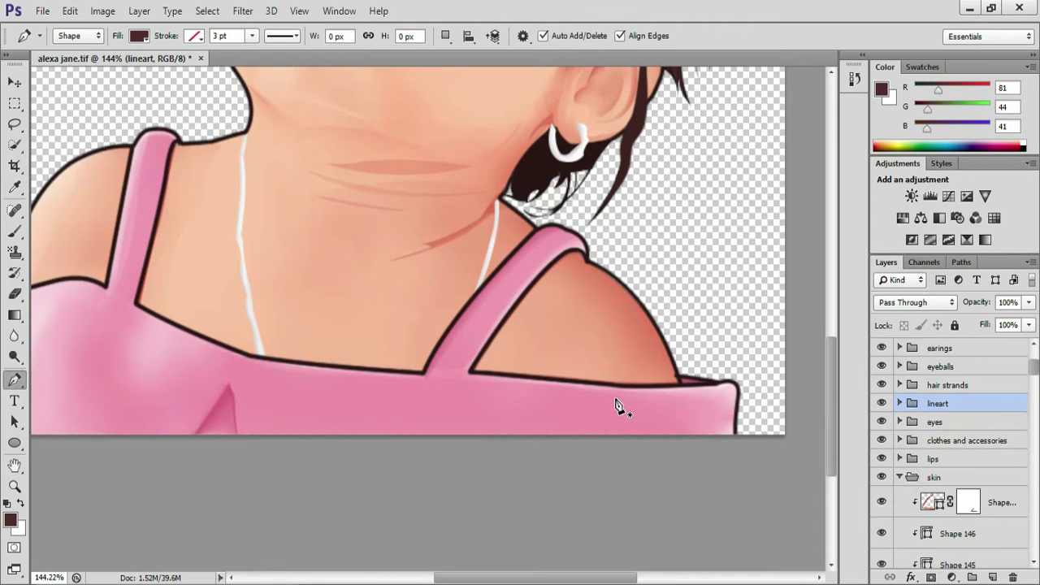
pyautogui.scroll(-1, 549, 394)
pyautogui.scroll(3, 549, 394)
pyautogui.scroll(1, 884, 418)
# Compare the neck, straps and dress with the Background copy reference photo, looking briefly into the clothes and accessories group.
pyautogui.click(882, 418)
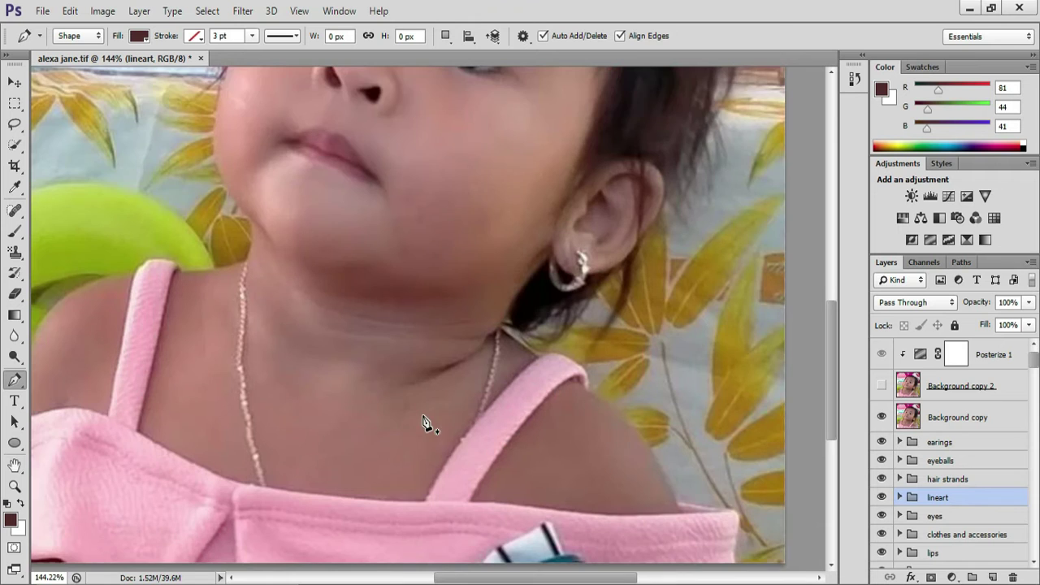
pyautogui.scroll(-8, 423, 418)
pyautogui.moveTo(425, 409); pyautogui.dragTo(452, 499)
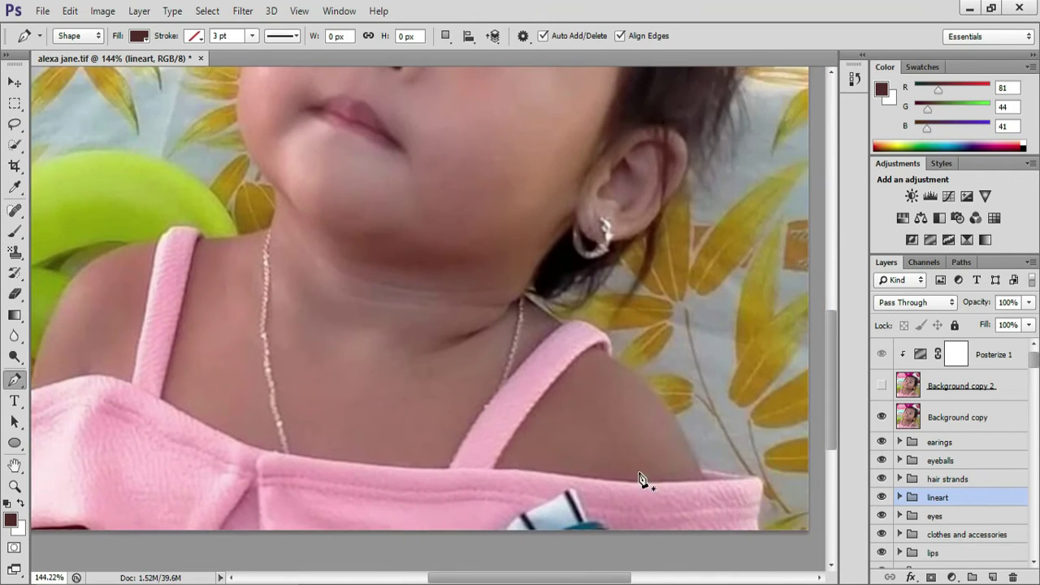
pyautogui.scroll(-2, 549, 490)
pyautogui.scroll(-1, 918, 495)
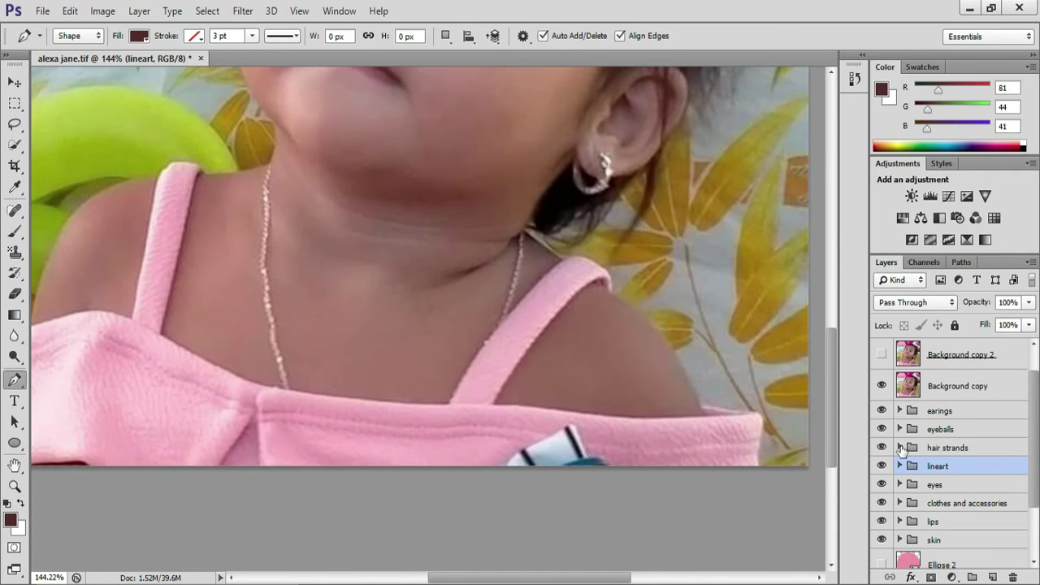
pyautogui.click(899, 503)
pyautogui.click(882, 386)
pyautogui.scroll(-3, 726, 417)
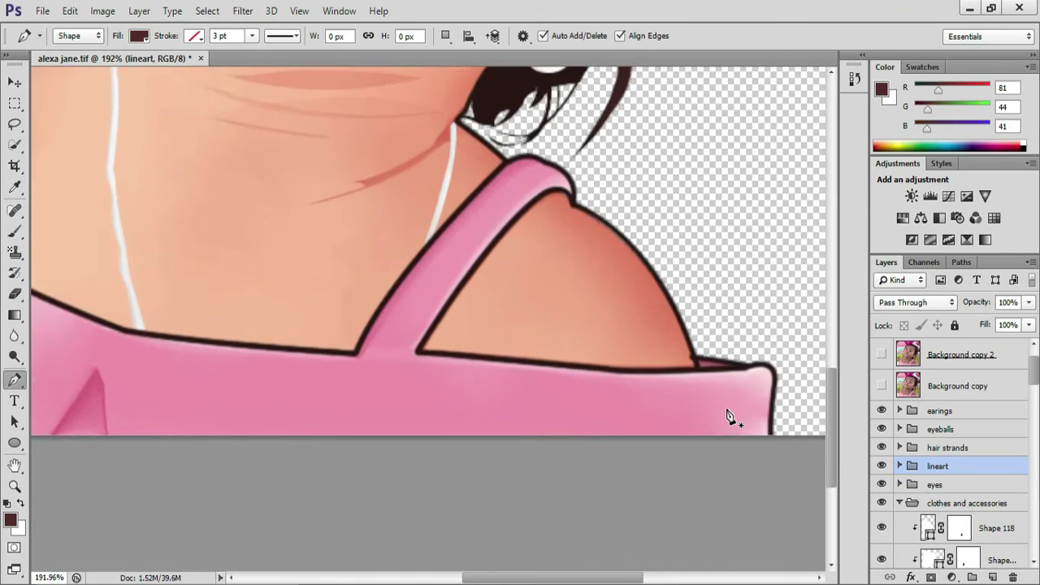
pyautogui.click(882, 385)
pyautogui.click(900, 502)
pyautogui.scroll(-5, 712, 450)
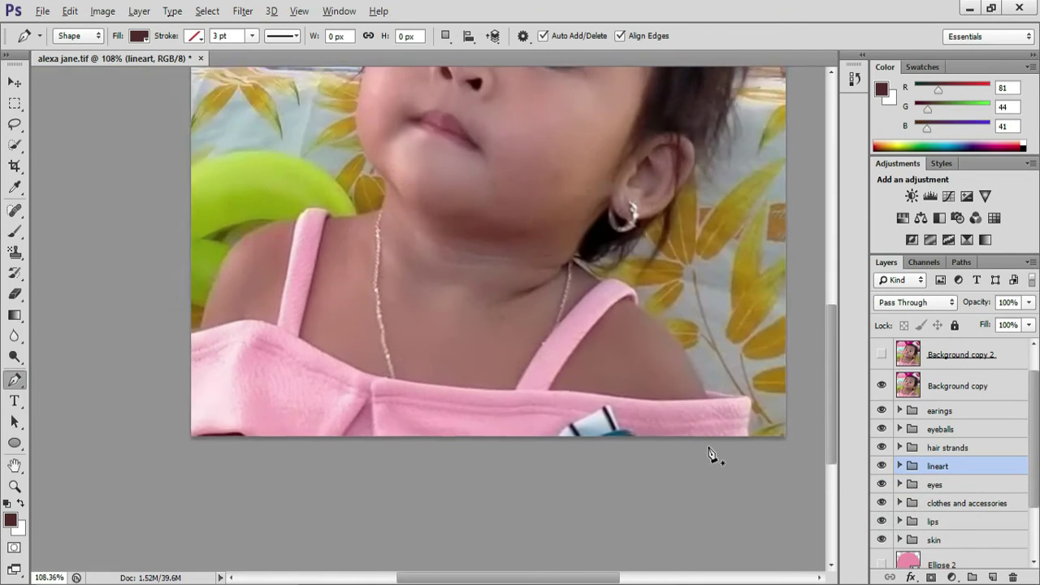
# Compare the whole drawn portrait with the reference photo, leaving Background copy visible.
pyautogui.click(881, 386)
pyautogui.click(881, 386)
pyautogui.click(881, 386)
pyautogui.scroll(2, 593, 418)
pyautogui.scroll(-2, 615, 383)
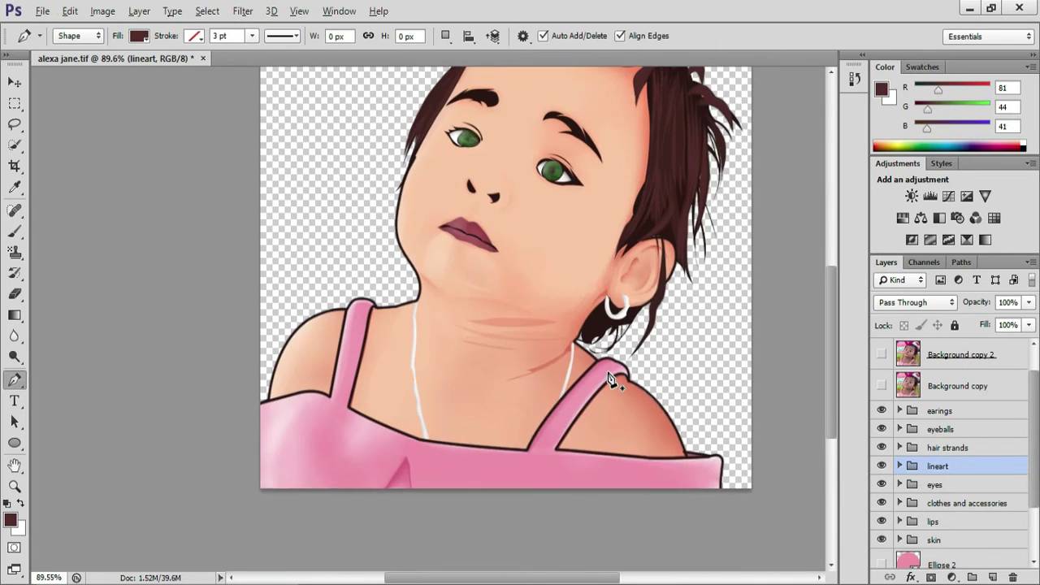
pyautogui.scroll(2, 615, 383)
pyautogui.click(881, 385)
pyautogui.scroll(3, 556, 396)
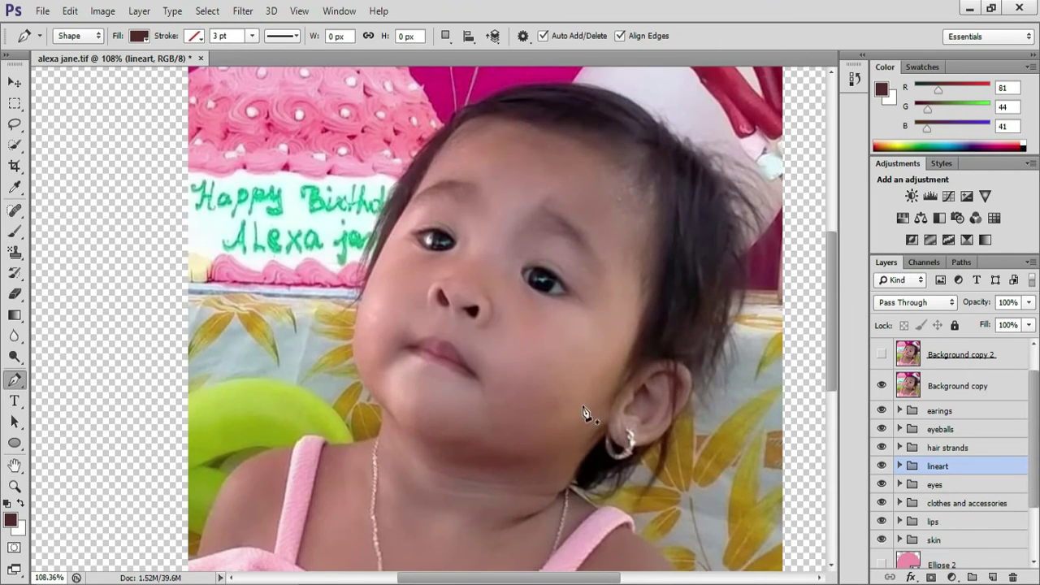
pyautogui.click(882, 386)
pyautogui.click(881, 386)
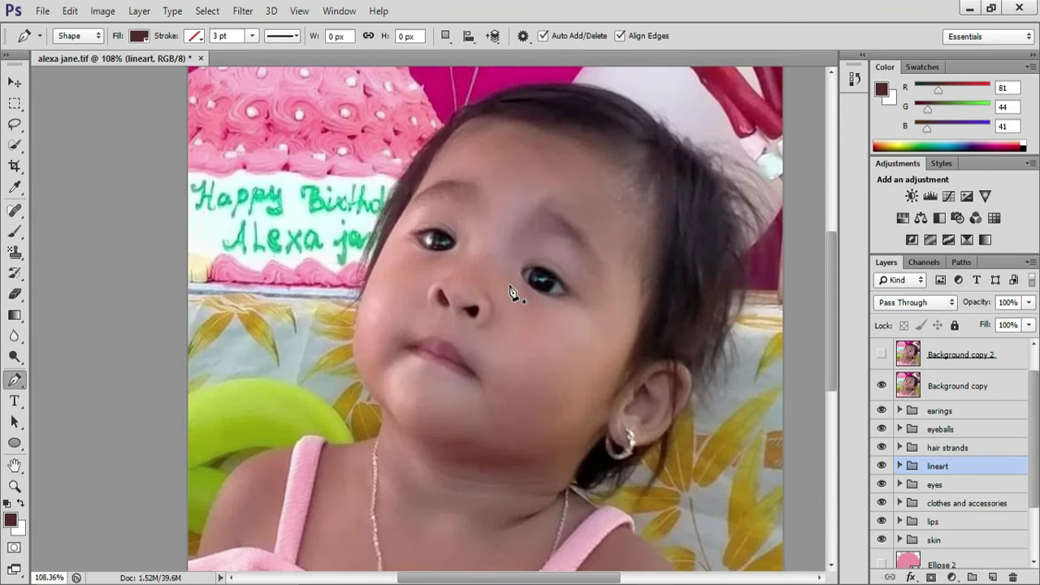
# Trace a red shape about 224 by 107 px across the nose bridge and cheeks, hide the photo, and clip the shape with a layer mask.
pyautogui.click(899, 540)
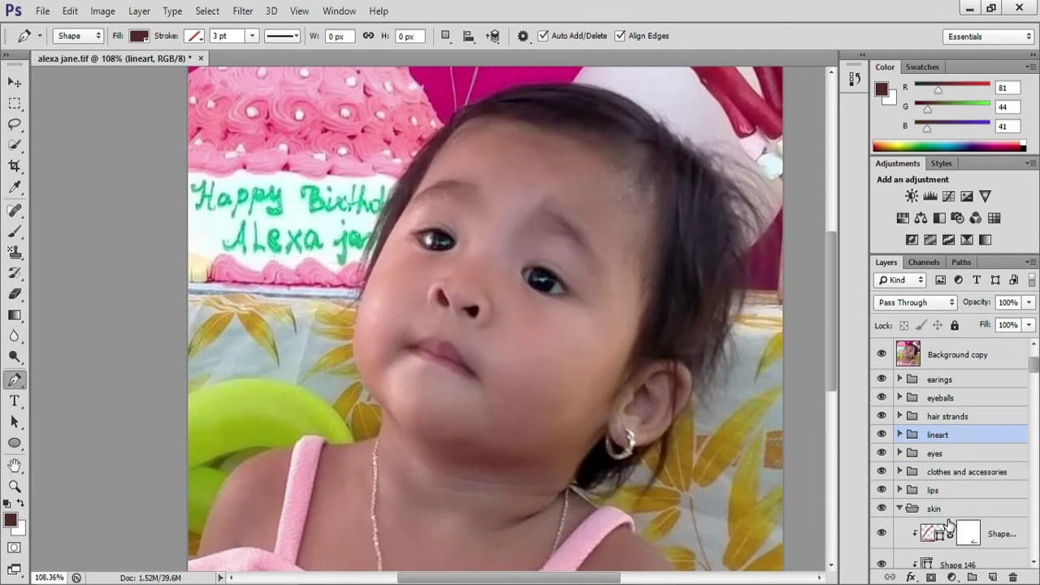
pyautogui.click(1005, 528)
pyautogui.click(474, 257)
pyautogui.moveTo(443, 261); pyautogui.dragTo(402, 270)
pyautogui.moveTo(373, 273); pyautogui.dragTo(379, 312)
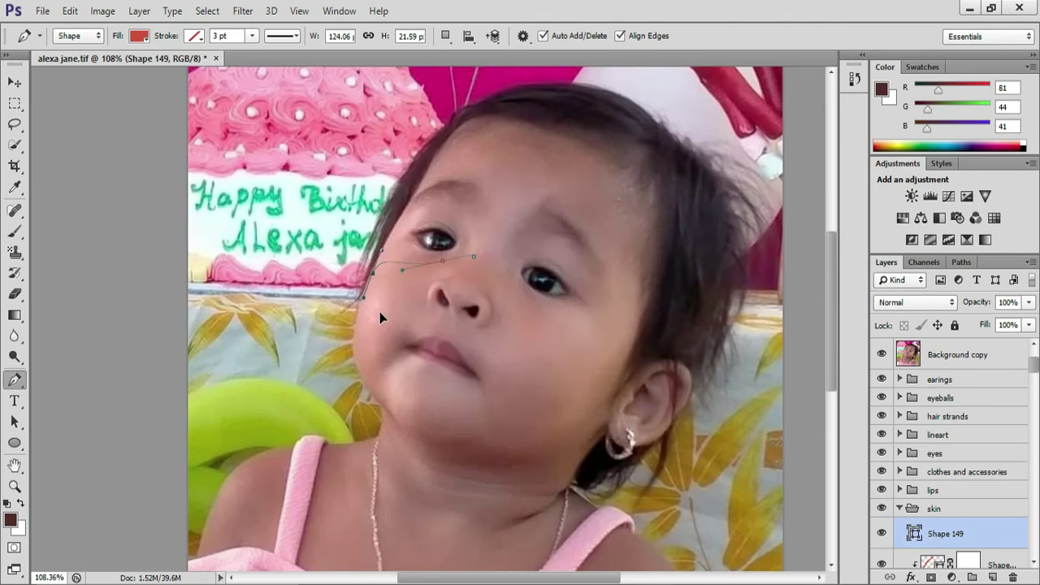
pyautogui.click(491, 297)
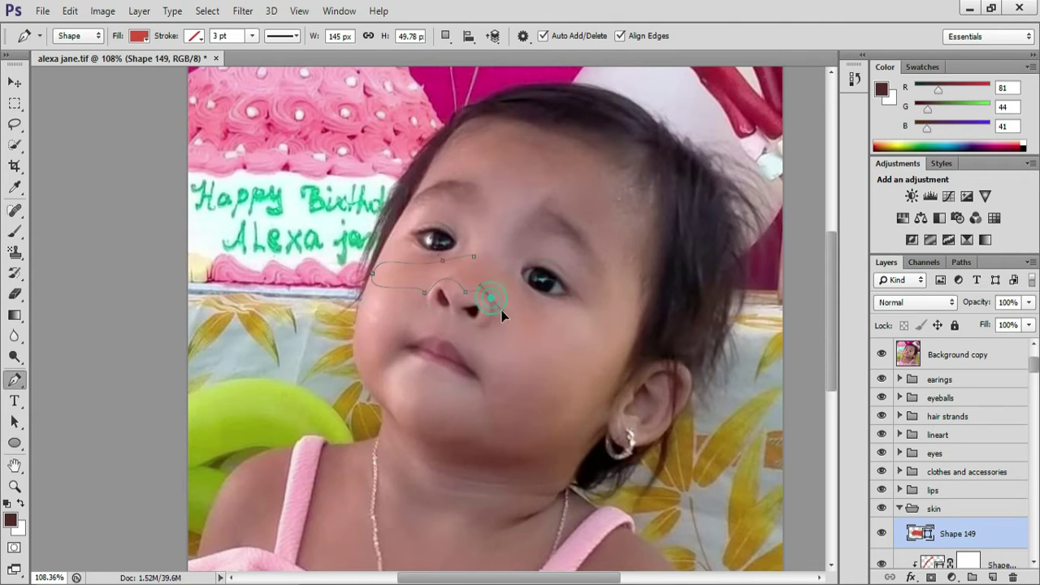
pyautogui.click(562, 358)
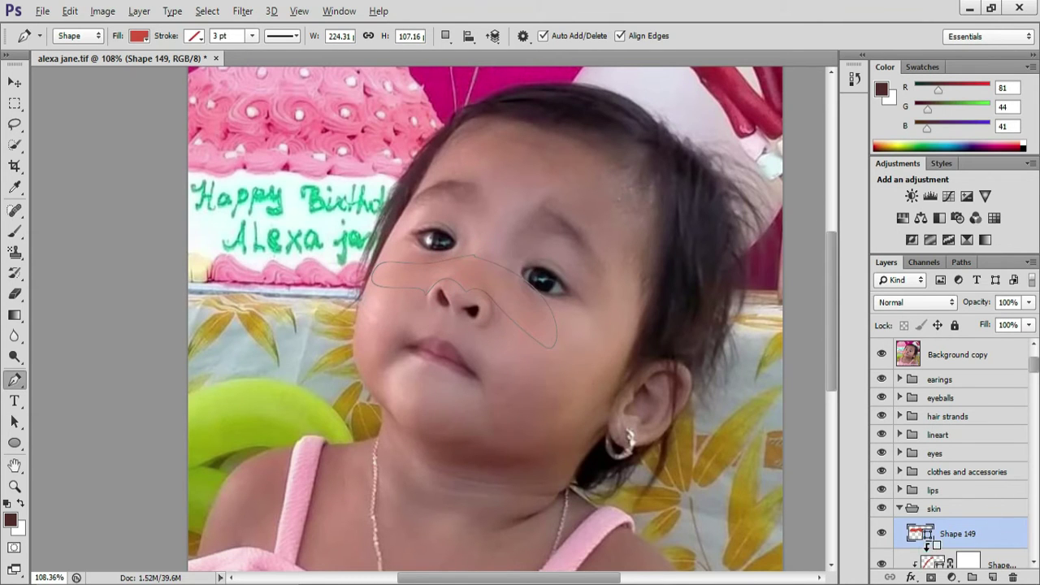
pyautogui.click(474, 256)
pyautogui.click(881, 354)
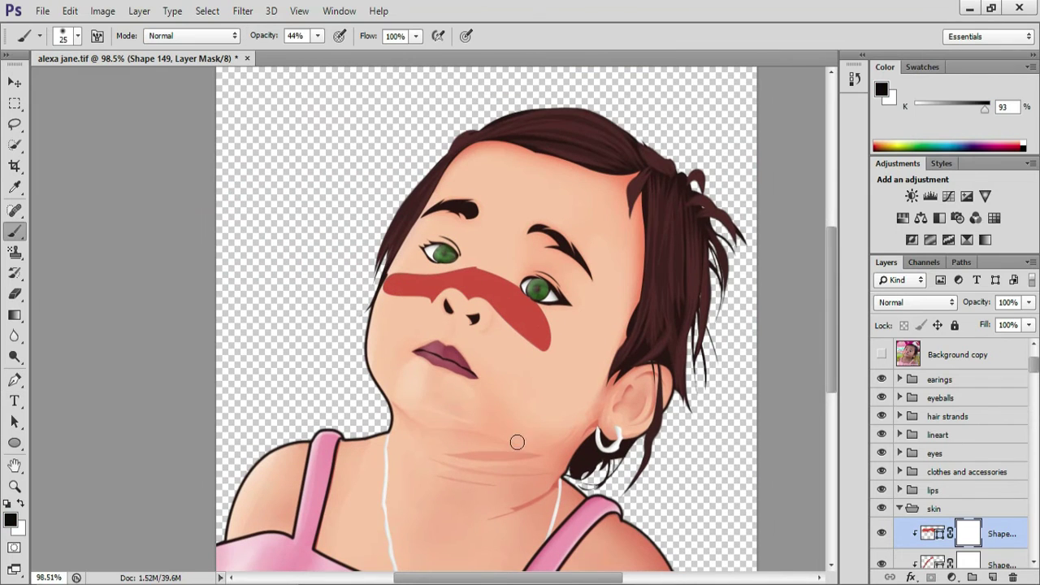
# Fade the red nose and cheek shape by painting black on its mask with a 70 px brush, raising the brush opacity to 64%.
pyautogui.moveTo(383, 289)
pyautogui.mouseDown()
pyautogui.moveTo(396, 266)
pyautogui.moveTo(377, 314)
pyautogui.moveTo(383, 288)
pyautogui.mouseUp()
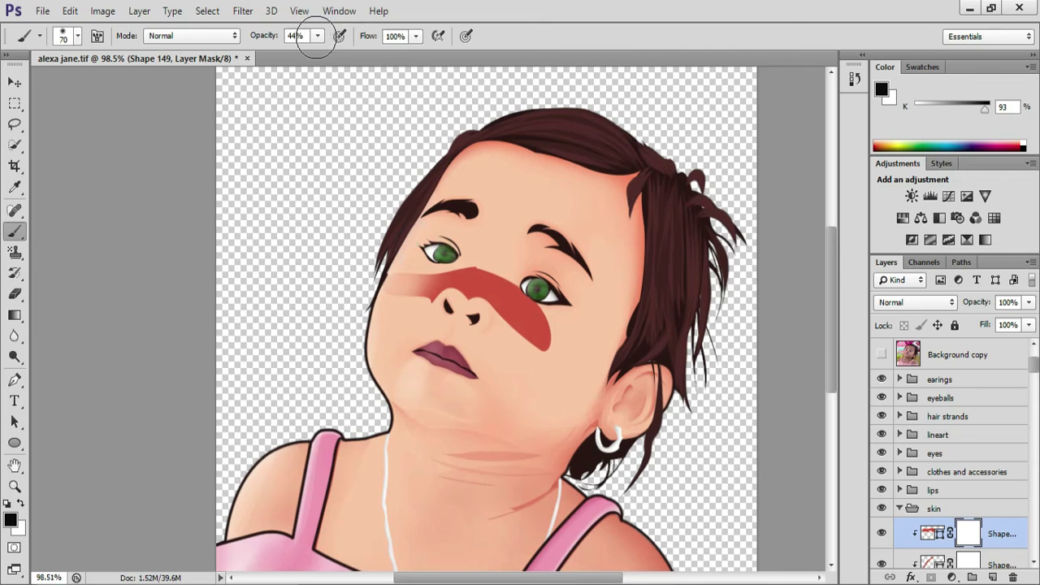
pyautogui.moveTo(316, 37); pyautogui.dragTo(326, 54)
pyautogui.click(428, 7)
pyautogui.moveTo(394, 268)
pyautogui.mouseDown()
pyautogui.moveTo(420, 277)
pyautogui.moveTo(447, 259)
pyautogui.moveTo(399, 289)
pyautogui.moveTo(476, 258)
pyautogui.moveTo(454, 247)
pyautogui.moveTo(447, 251)
pyautogui.moveTo(502, 266)
pyautogui.moveTo(541, 306)
pyautogui.moveTo(559, 348)
pyautogui.moveTo(504, 335)
pyautogui.moveTo(528, 349)
pyautogui.moveTo(553, 331)
pyautogui.moveTo(544, 321)
pyautogui.moveTo(550, 346)
pyautogui.moveTo(551, 324)
pyautogui.moveTo(525, 338)
pyautogui.moveTo(526, 353)
pyautogui.moveTo(507, 318)
pyautogui.moveTo(480, 325)
pyautogui.moveTo(460, 304)
pyautogui.moveTo(493, 325)
pyautogui.moveTo(456, 306)
pyautogui.moveTo(422, 307)
pyautogui.moveTo(422, 324)
pyautogui.moveTo(390, 274)
pyautogui.moveTo(433, 272)
pyautogui.moveTo(405, 306)
pyautogui.moveTo(385, 299)
pyautogui.moveTo(397, 292)
pyautogui.moveTo(388, 286)
pyautogui.moveTo(437, 251)
pyautogui.moveTo(529, 278)
pyautogui.mouseUp()
pyautogui.moveTo(490, 251)
pyautogui.mouseDown()
pyautogui.moveTo(555, 326)
pyautogui.moveTo(464, 305)
pyautogui.mouseUp()
pyautogui.moveTo(538, 334)
pyautogui.mouseDown()
pyautogui.moveTo(465, 304)
pyautogui.moveTo(462, 319)
pyautogui.mouseUp()
pyautogui.moveTo(543, 366); pyautogui.dragTo(452, 302)
pyautogui.click(561, 355)
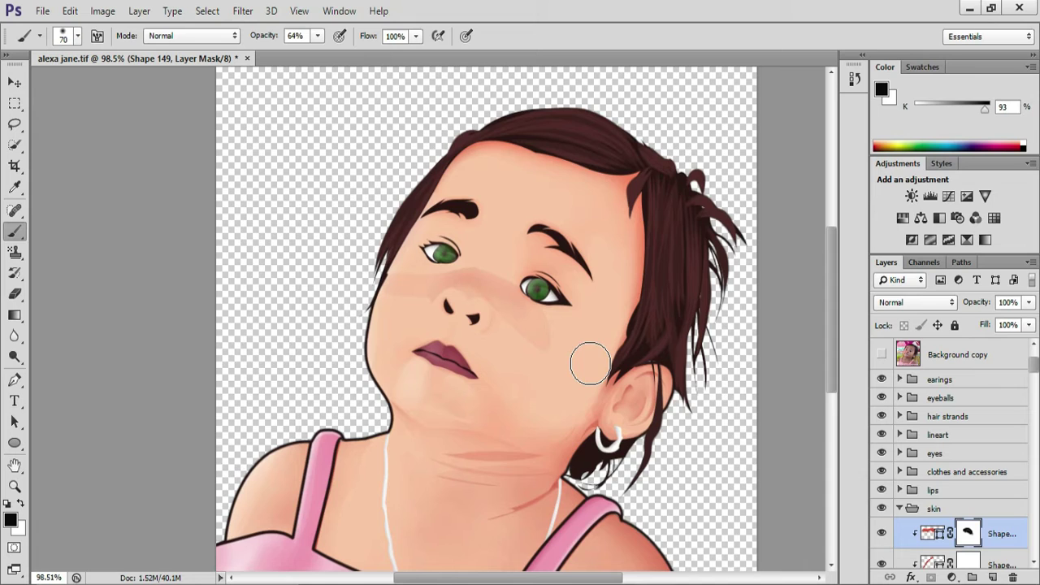
pyautogui.moveTo(456, 306); pyautogui.dragTo(449, 327)
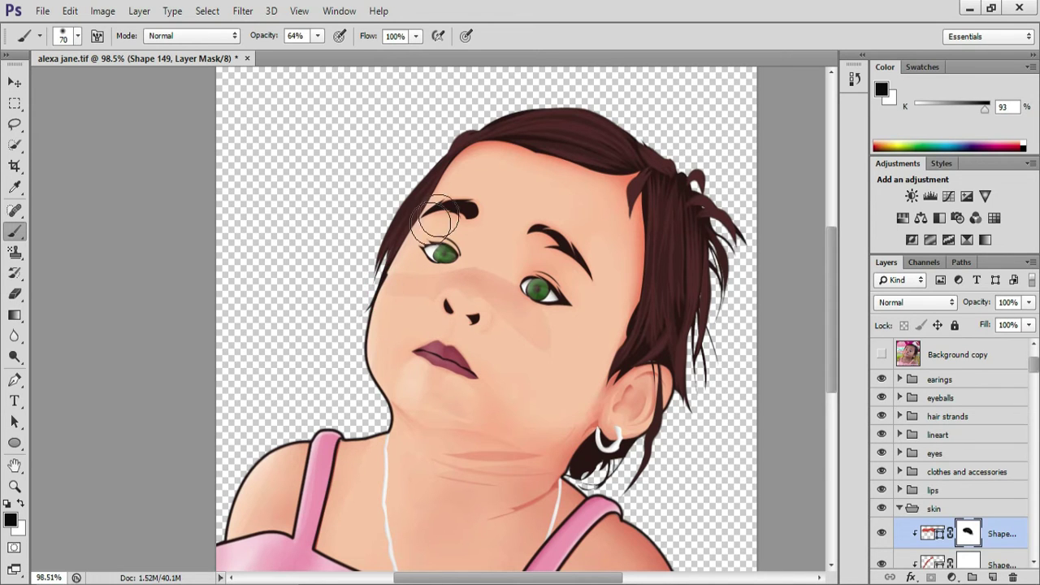
# Raise the brush opacity to 100% and paint black on the mask to soften the blush shape's ends on both cheeks.
pyautogui.scroll(3, 416, 351)
pyautogui.scroll(1, 416, 350)
pyautogui.click(389, 251)
pyautogui.click(319, 36)
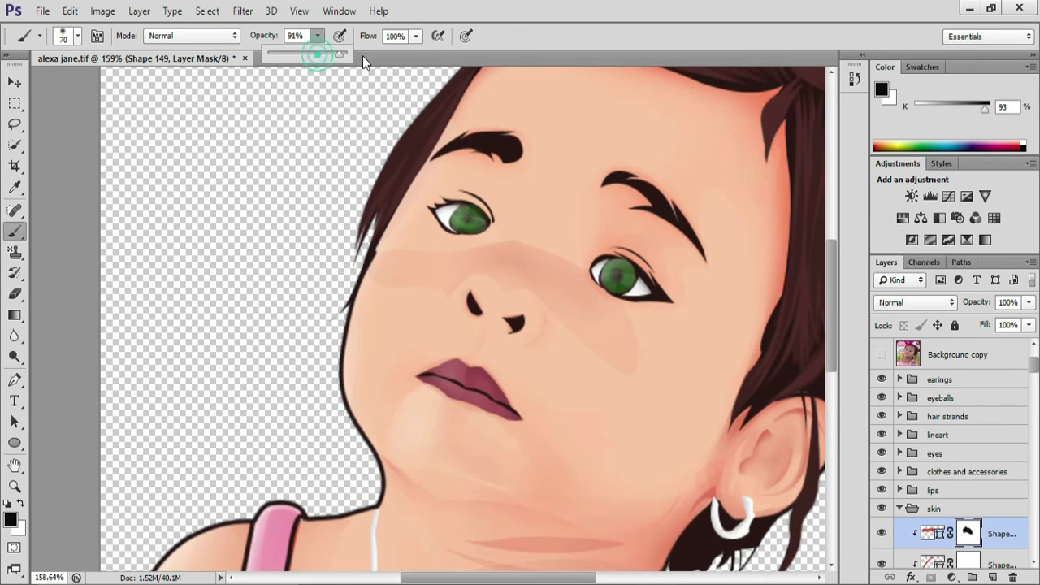
pyautogui.click(476, 18)
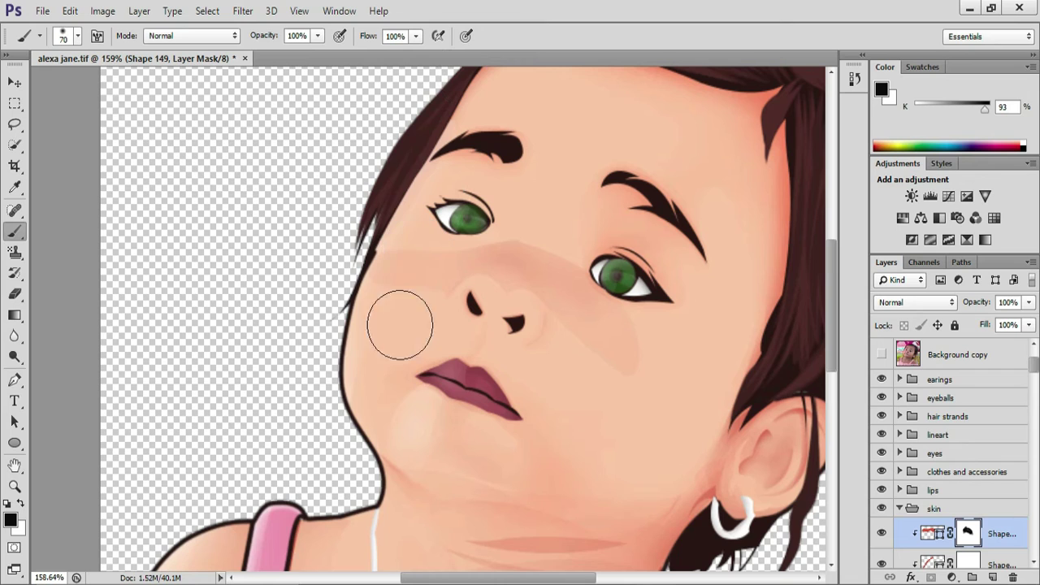
pyautogui.click(365, 243)
pyautogui.moveTo(397, 269)
pyautogui.mouseDown()
pyautogui.moveTo(401, 301)
pyautogui.moveTo(387, 327)
pyautogui.moveTo(408, 331)
pyautogui.mouseUp()
pyautogui.moveTo(413, 294); pyautogui.dragTo(414, 340)
pyautogui.moveTo(359, 260); pyautogui.dragTo(395, 339)
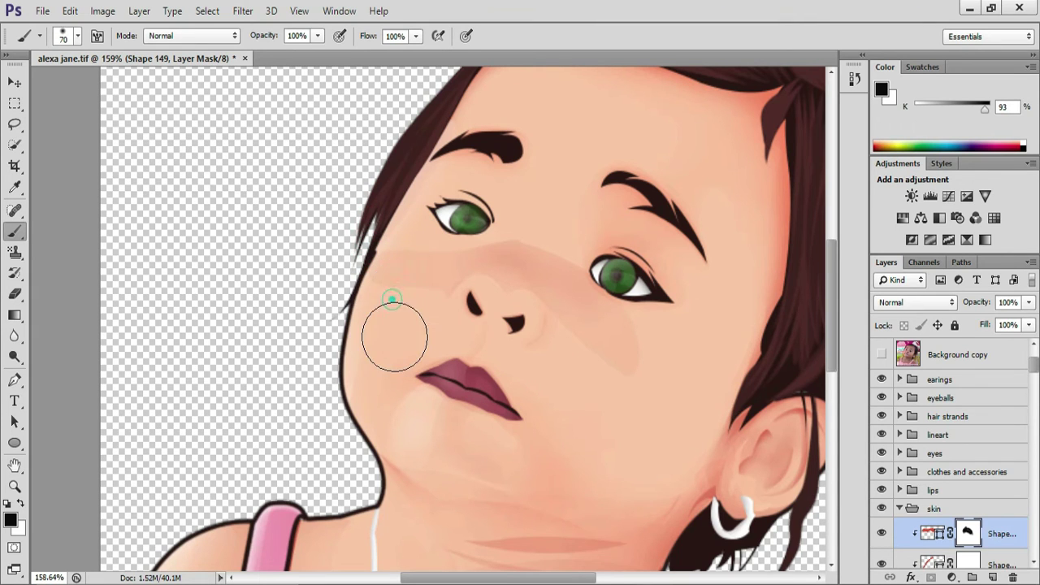
pyautogui.moveTo(397, 287)
pyautogui.mouseDown()
pyautogui.moveTo(404, 276)
pyautogui.moveTo(409, 308)
pyautogui.moveTo(459, 305)
pyautogui.mouseUp()
pyautogui.moveTo(360, 239); pyautogui.dragTo(376, 274)
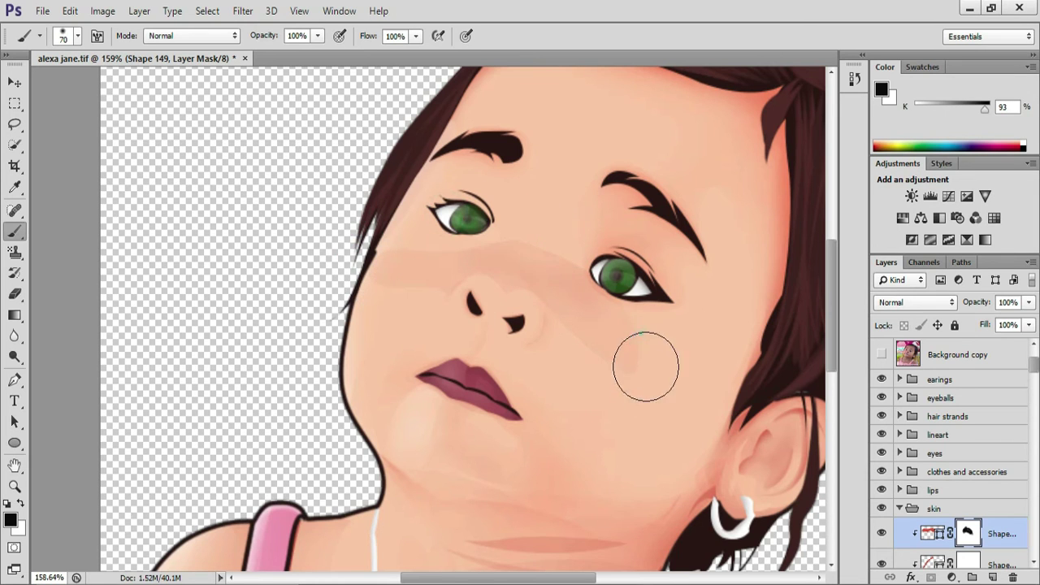
pyautogui.moveTo(625, 300); pyautogui.dragTo(645, 353)
pyautogui.moveTo(648, 312); pyautogui.dragTo(667, 394)
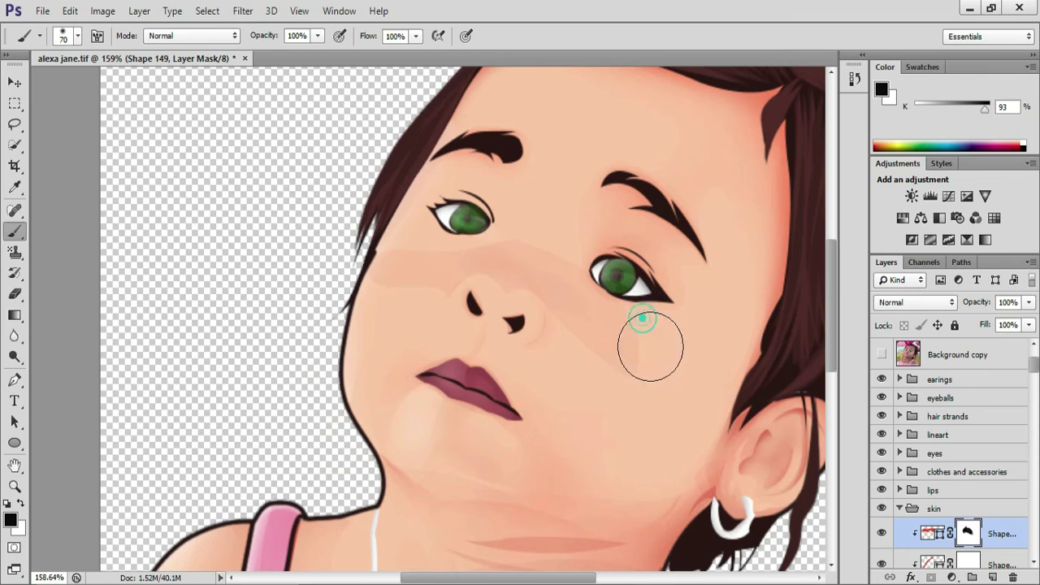
# Lower the nose and cheek shape layer's opacity to 21%.
pyautogui.click(1030, 301)
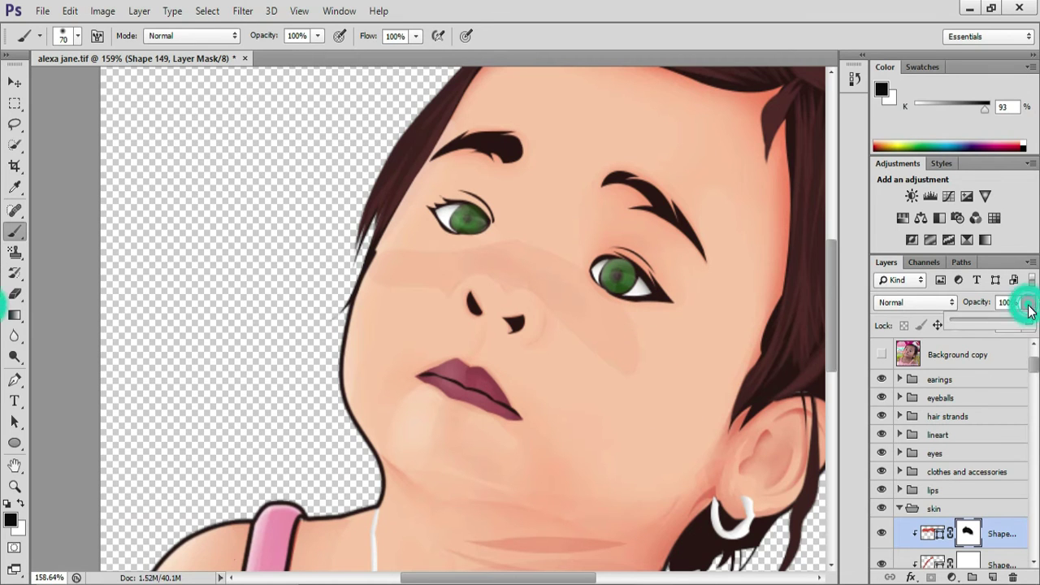
pyautogui.moveTo(1000, 326); pyautogui.dragTo(967, 325)
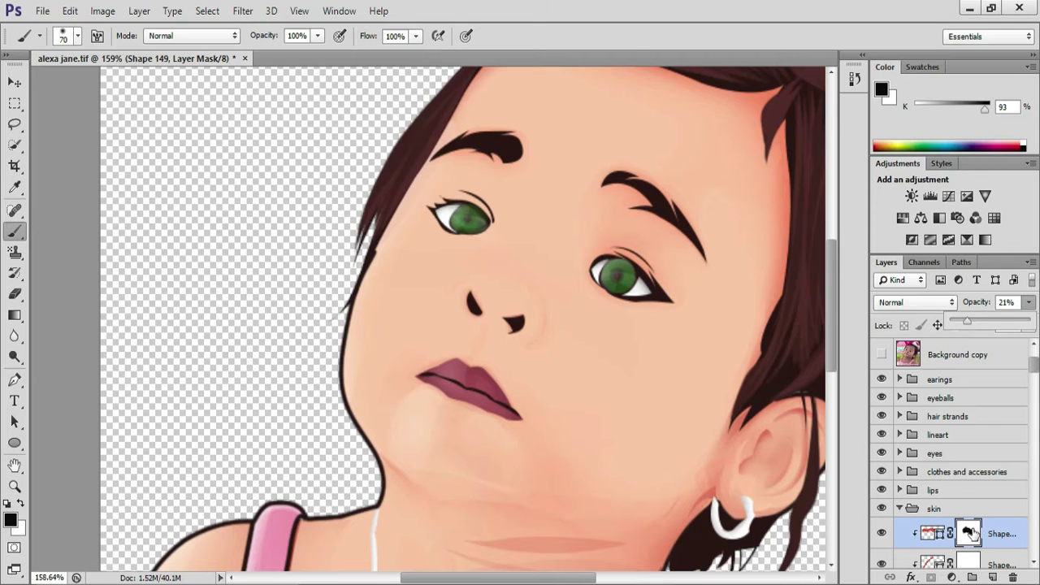
pyautogui.scroll(-4, 561, 430)
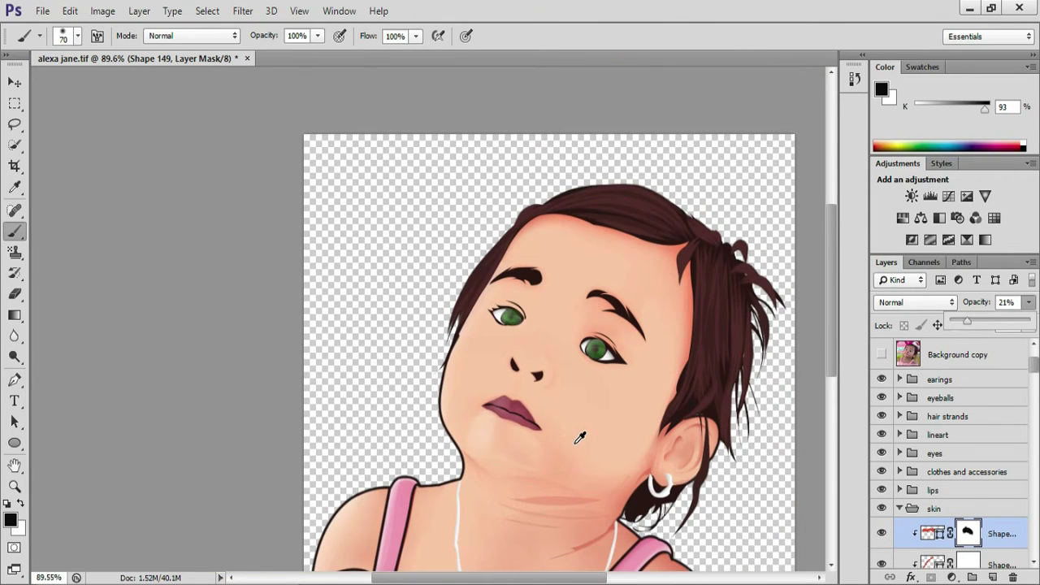
# Raise the blush shape layer's opacity to 60% and paint black on its mask at the cheek below the ear-side eye.
pyautogui.scroll(-1, 578, 437)
pyautogui.scroll(1, 578, 437)
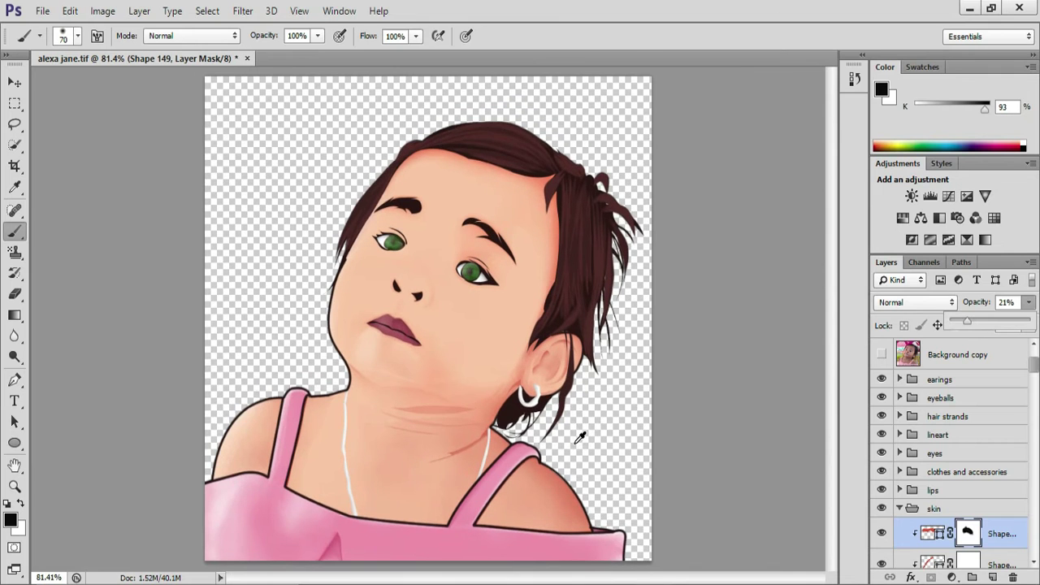
pyautogui.scroll(1, 579, 438)
pyautogui.scroll(-1, 577, 441)
pyautogui.scroll(1, 579, 438)
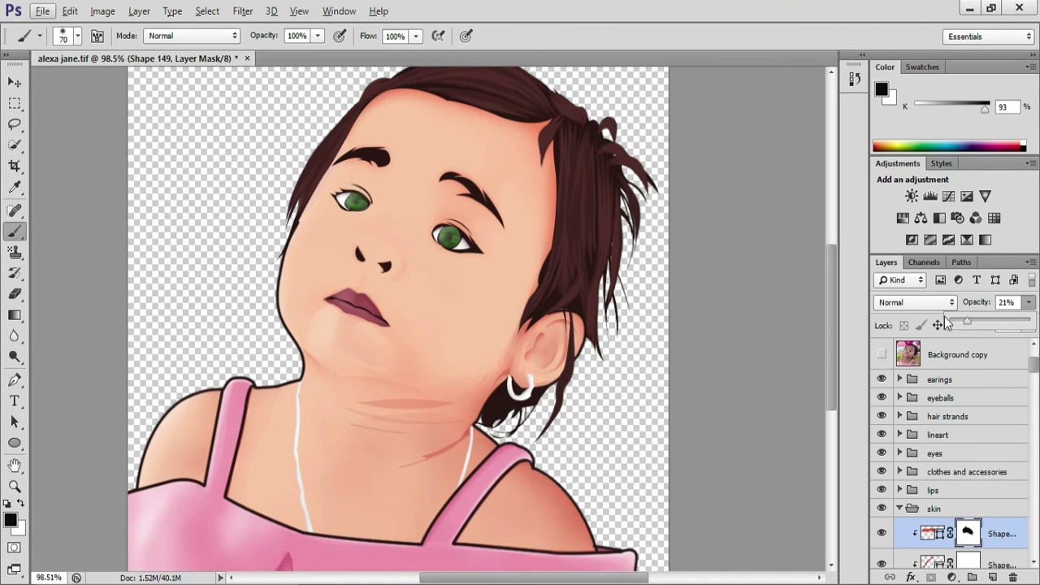
pyautogui.moveTo(970, 325); pyautogui.dragTo(998, 325)
pyautogui.scroll(4, 363, 364)
pyautogui.scroll(2, 372, 353)
pyautogui.click(526, 304)
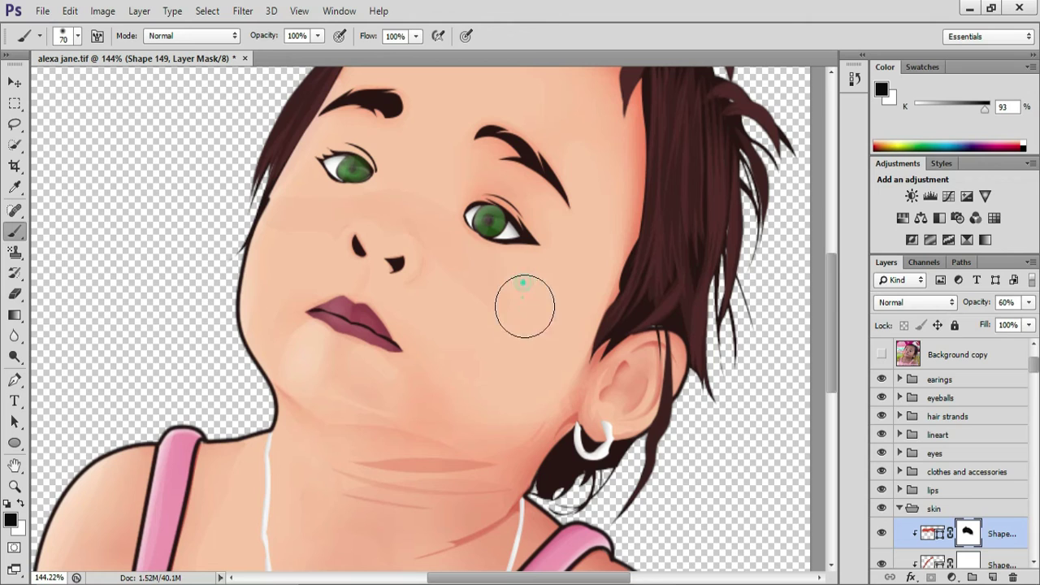
pyautogui.click(480, 301)
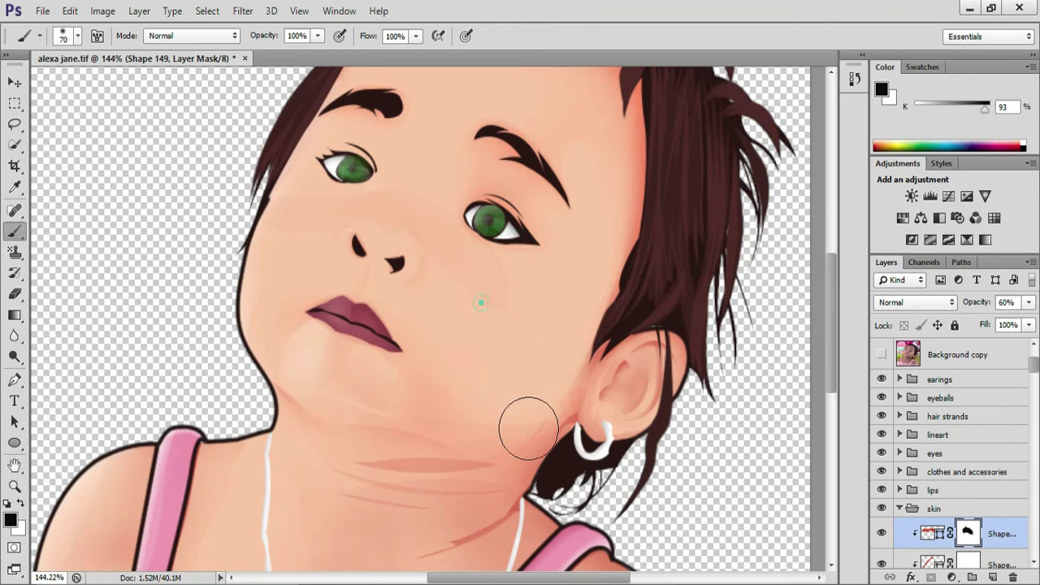
# Choose the soft round brush and paint black on the mask along the blush's lower edge on the ear-side cheek.
pyautogui.rightClick(465, 320)
pyautogui.click(496, 430)
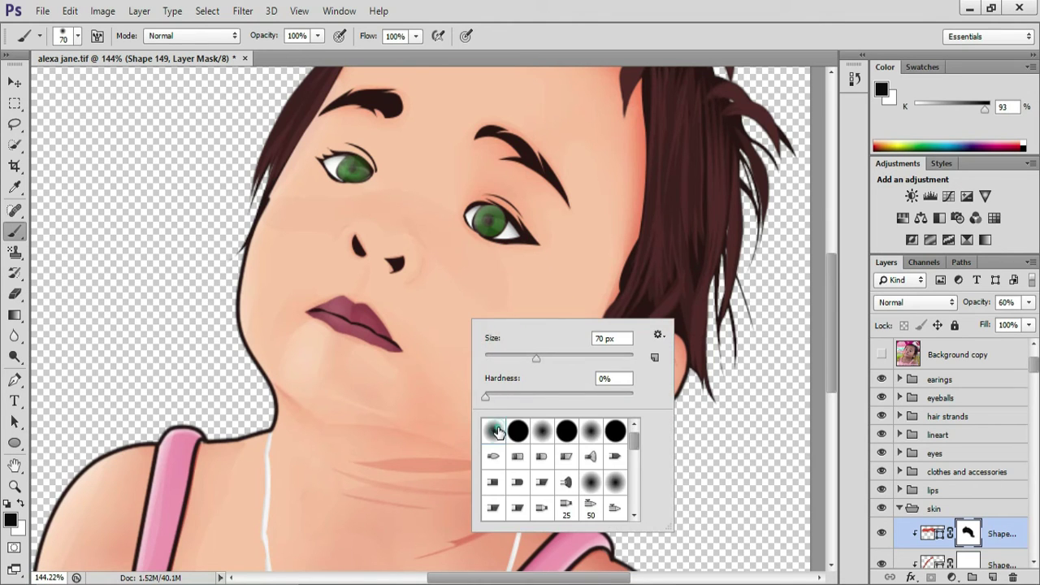
pyautogui.click(543, 8)
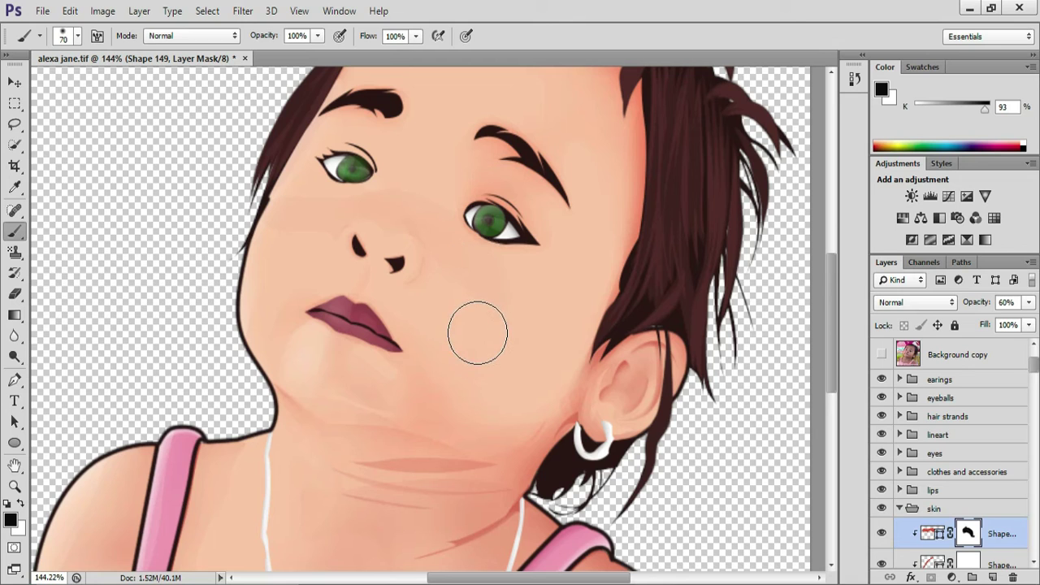
pyautogui.click(447, 292)
pyautogui.click(478, 300)
pyautogui.click(509, 315)
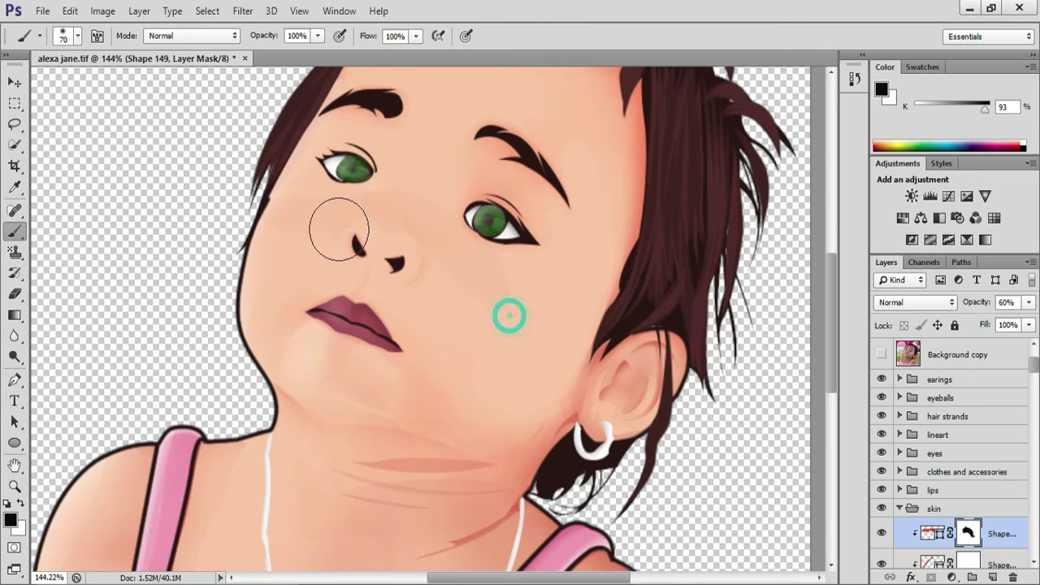
# Paint black on the mask beside the nostril, on the far cheek and along the blush's upper edge across the nose bridge.
pyautogui.click(356, 247)
pyautogui.click(313, 257)
pyautogui.click(273, 232)
pyautogui.moveTo(278, 191)
pyautogui.mouseDown()
pyautogui.moveTo(351, 202)
pyautogui.moveTo(334, 194)
pyautogui.moveTo(403, 189)
pyautogui.mouseUp()
pyautogui.moveTo(311, 194); pyautogui.dragTo(457, 204)
pyautogui.moveTo(434, 187); pyautogui.dragTo(511, 248)
pyautogui.click(480, 213)
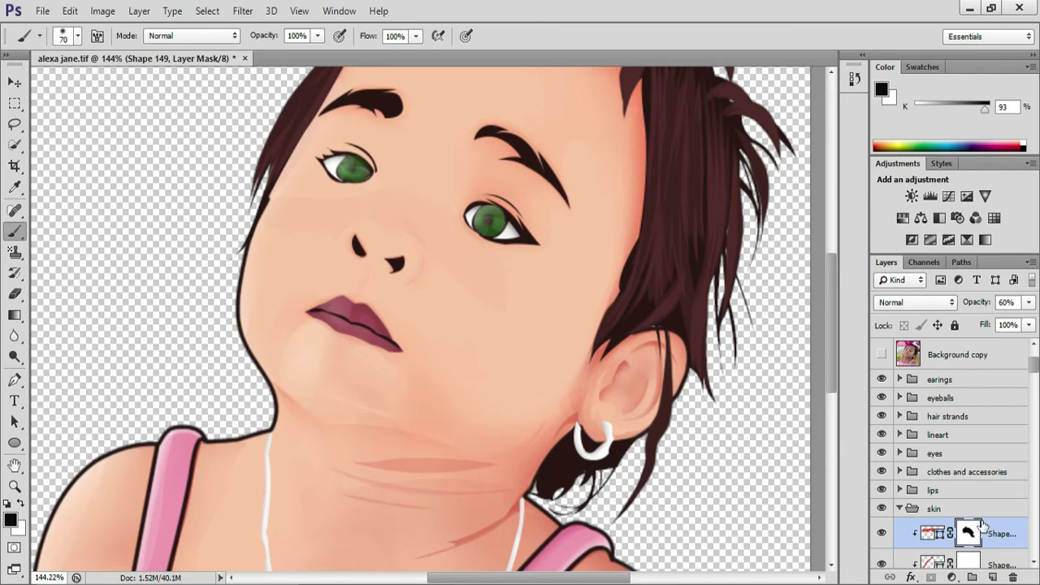
# Lower the blush shape layer's opacity to 15% and touch up its mask on the cheek beside the nose.
pyautogui.scroll(-5, 975, 518)
pyautogui.scroll(5, 975, 518)
pyautogui.click(1030, 303)
pyautogui.moveTo(999, 320); pyautogui.dragTo(1004, 325)
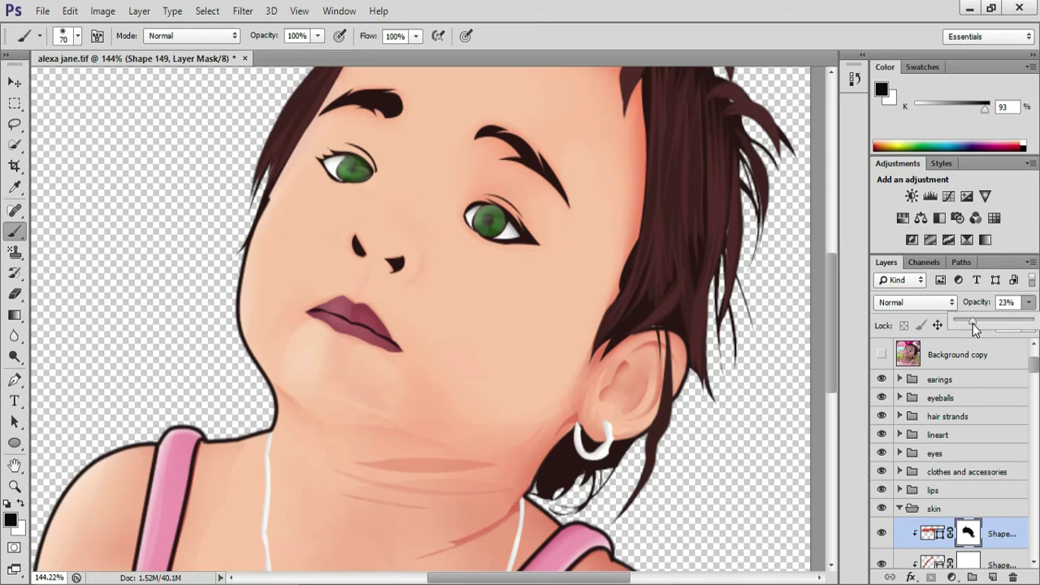
pyautogui.click(435, 281)
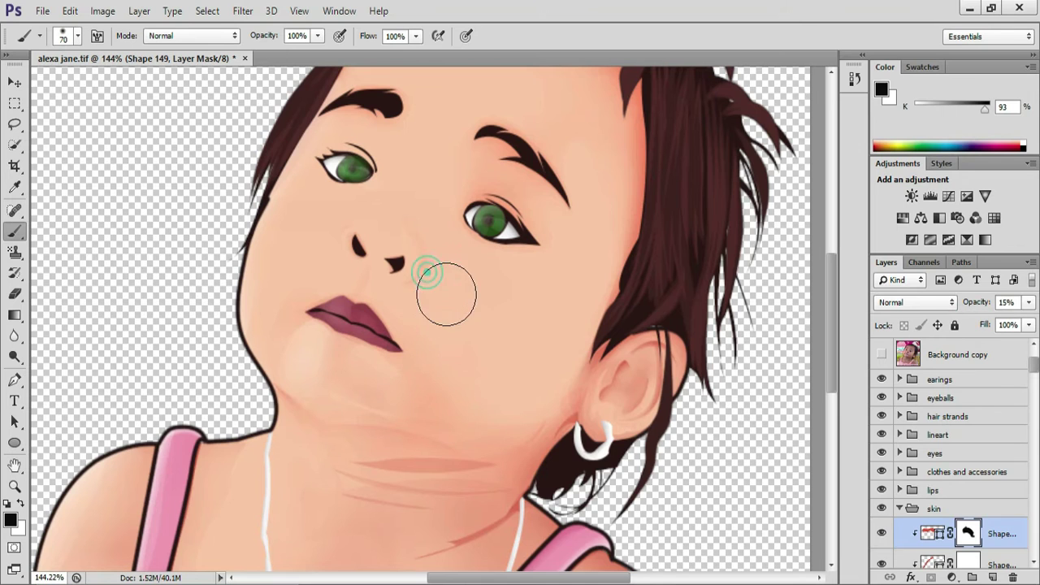
pyautogui.click(425, 317)
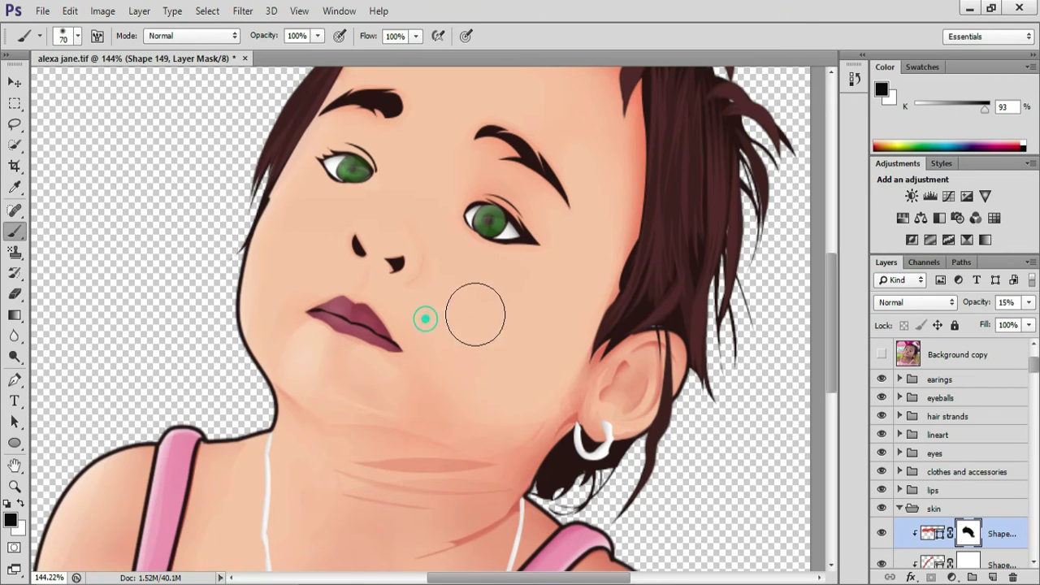
# Examine the portrait's overall shading, then the neck and clothing areas up close.
pyautogui.hotkey('ctrl', '0')
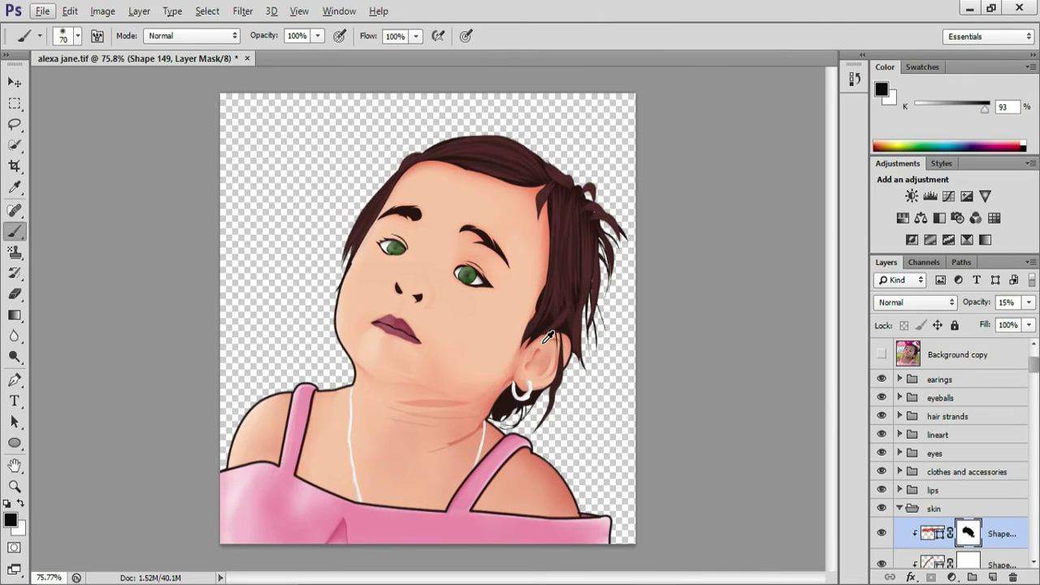
pyautogui.scroll(-1, 548, 336)
pyautogui.scroll(-2, 360, 374)
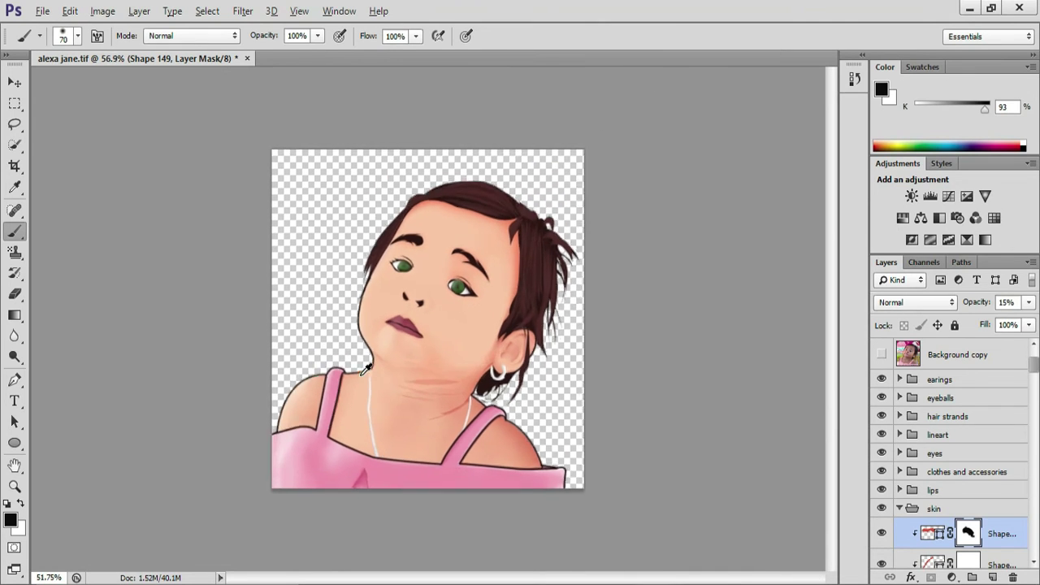
pyautogui.scroll(3, 360, 374)
pyautogui.scroll(-2, 360, 375)
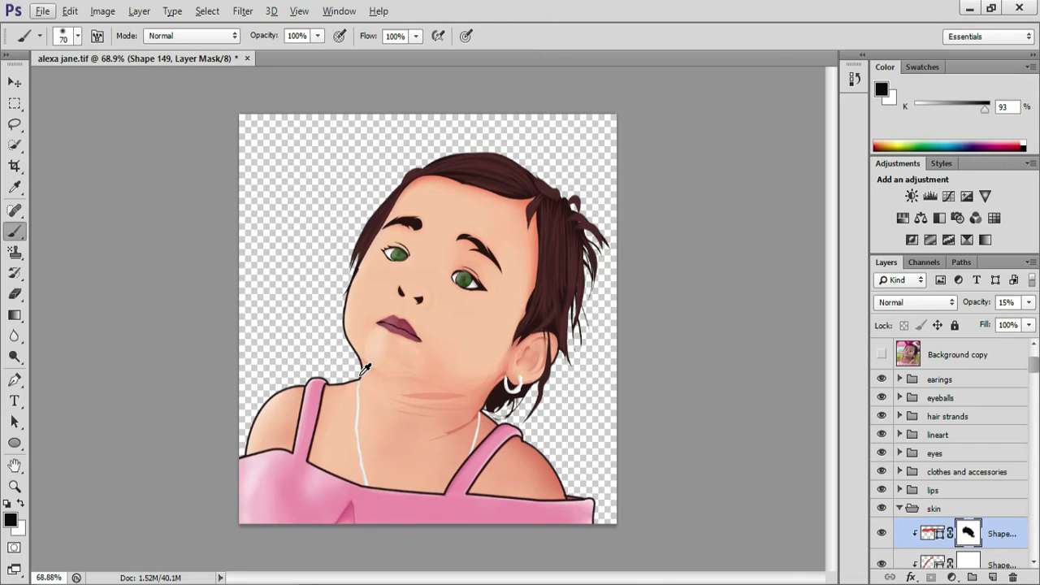
pyautogui.scroll(2, 365, 369)
pyautogui.click(902, 509)
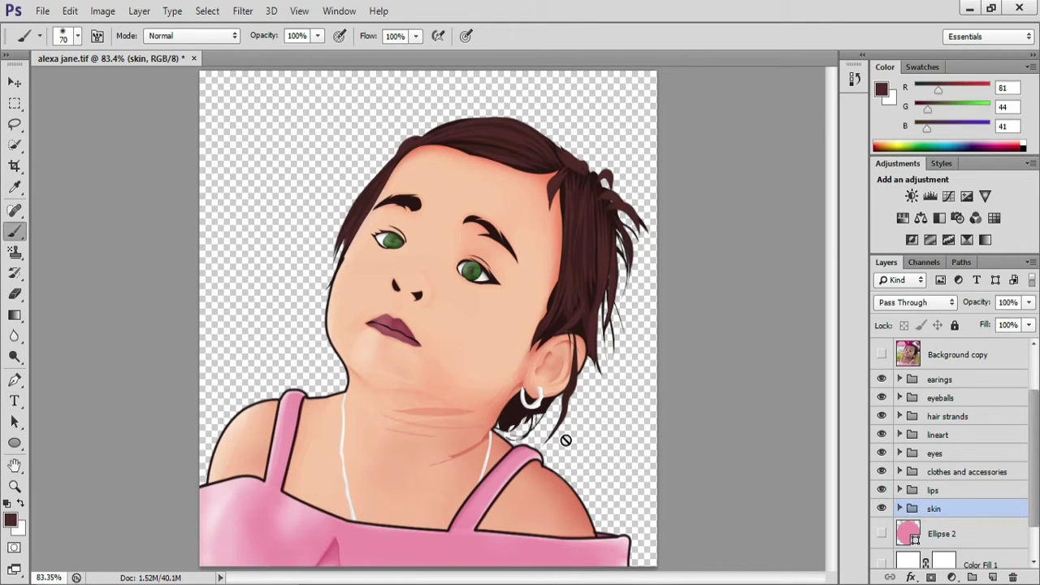
pyautogui.press('p')
pyautogui.scroll(3, 430, 452)
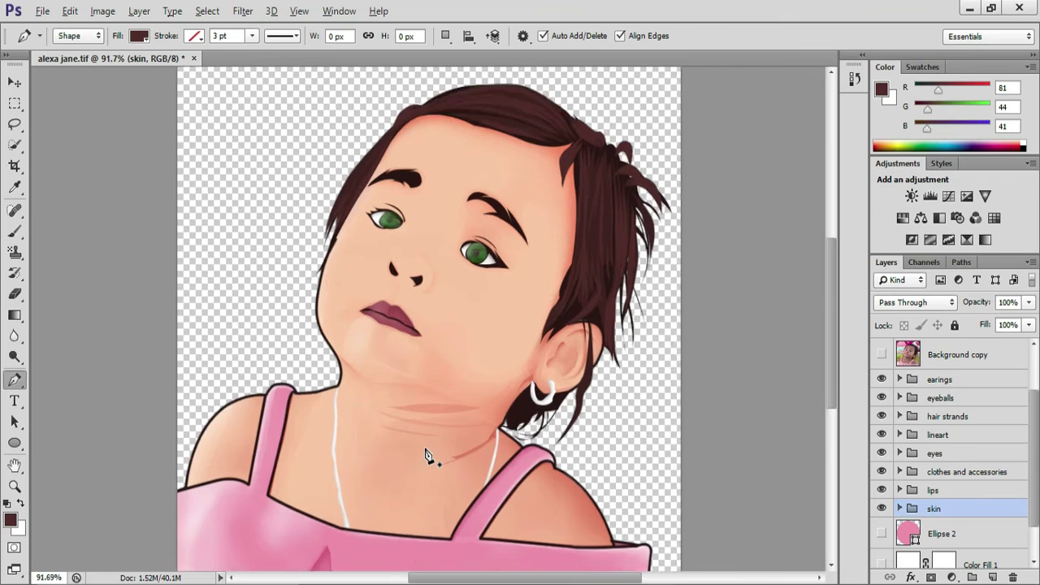
pyautogui.scroll(2, 430, 455)
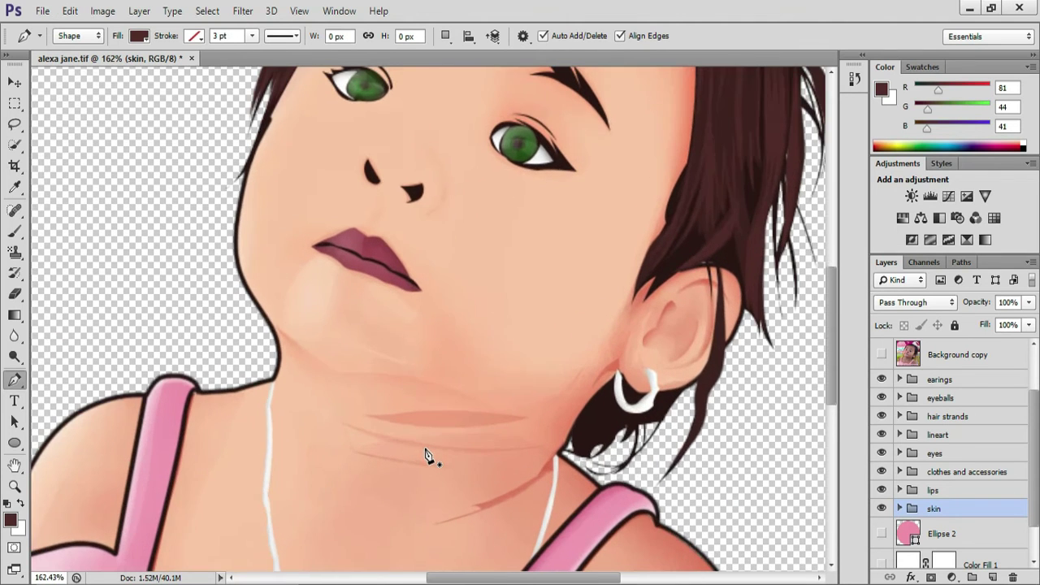
pyautogui.scroll(-4, 429, 456)
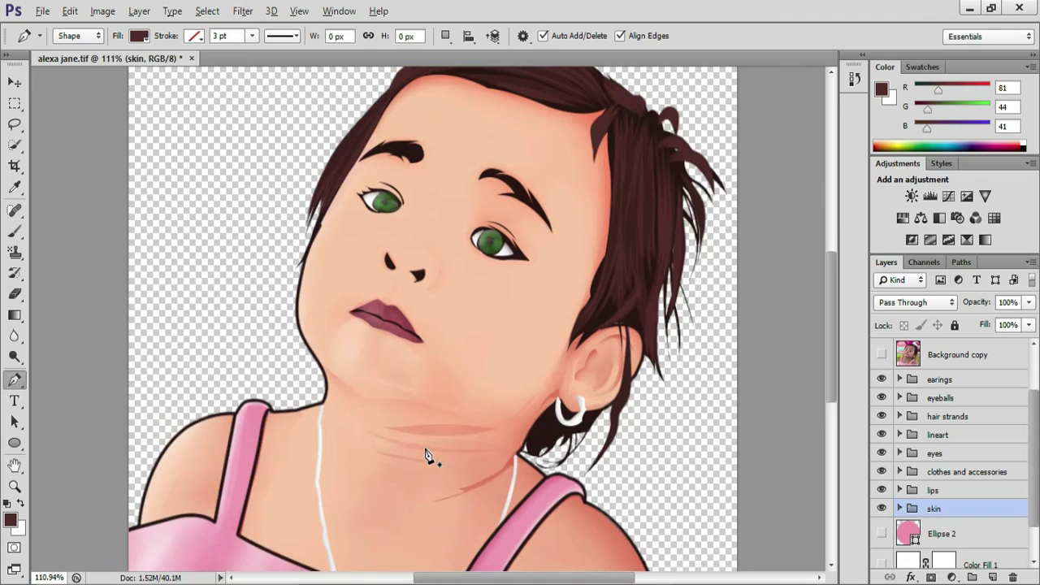
pyautogui.scroll(-5, 429, 455)
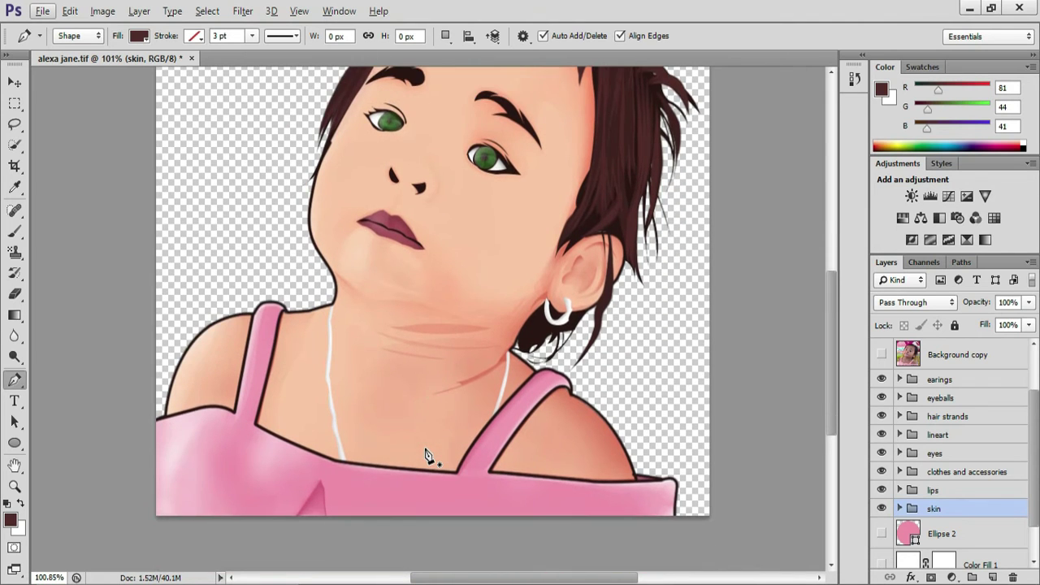
pyautogui.scroll(2, 429, 455)
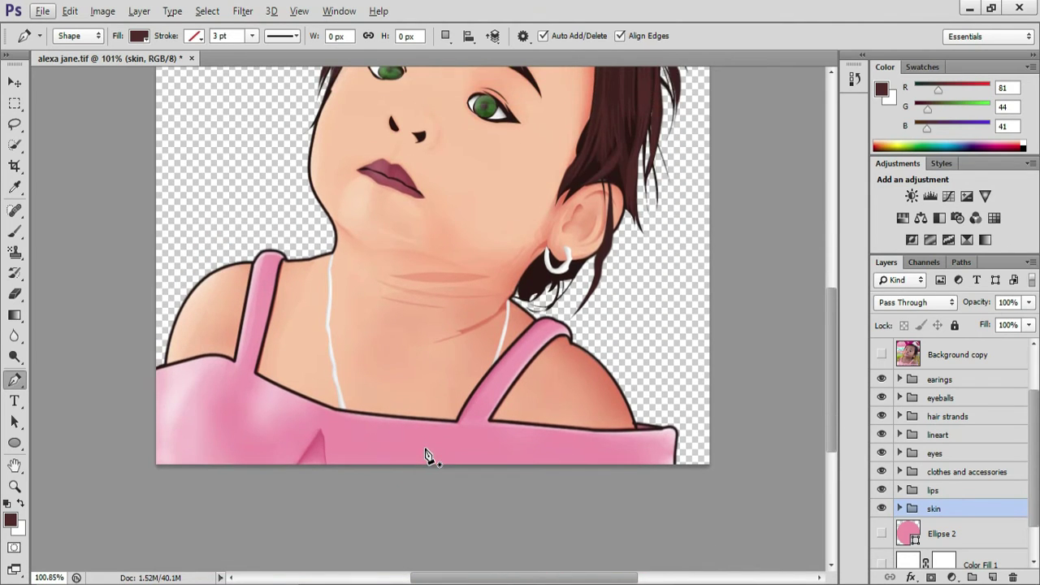
pyautogui.scroll(-1, 429, 455)
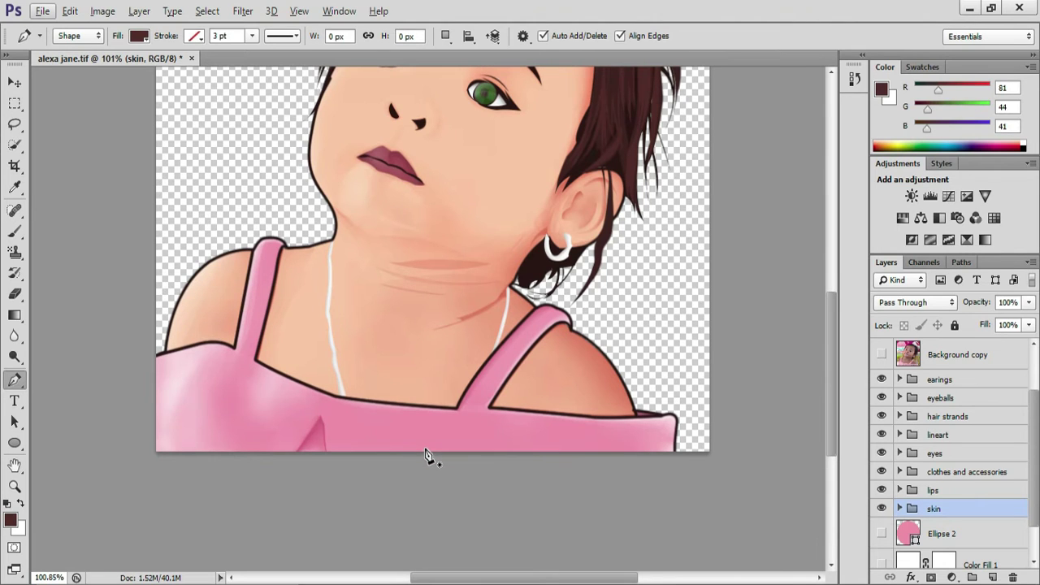
# Start a red shape above the blush layer, tracing the necklace strand's inner edge from the dress neckline up to the shoulder outline.
pyautogui.click(899, 508)
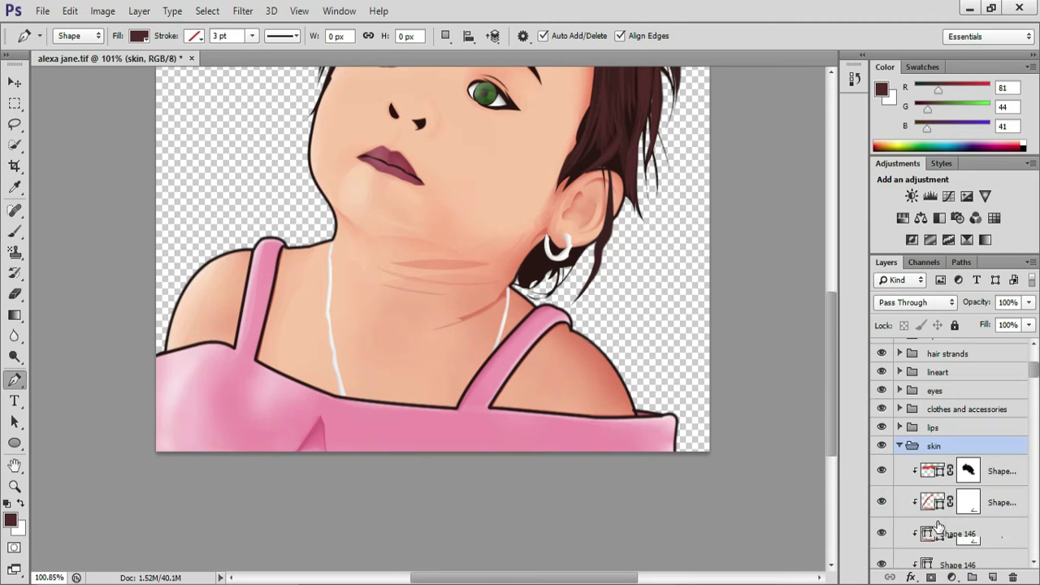
pyautogui.click(1000, 470)
pyautogui.scroll(3, 378, 390)
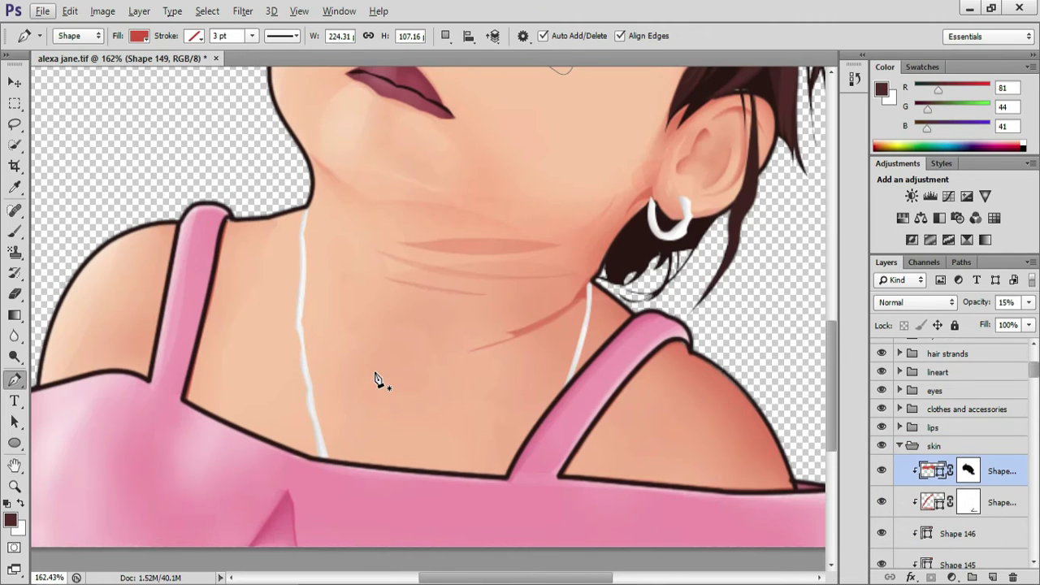
pyautogui.click(331, 461)
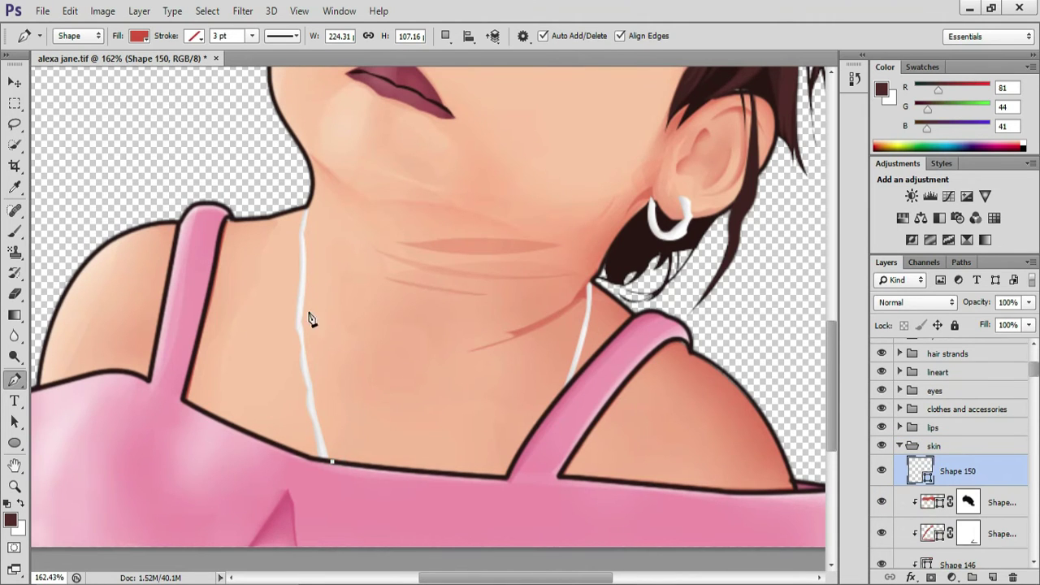
pyautogui.scroll(4, 305, 324)
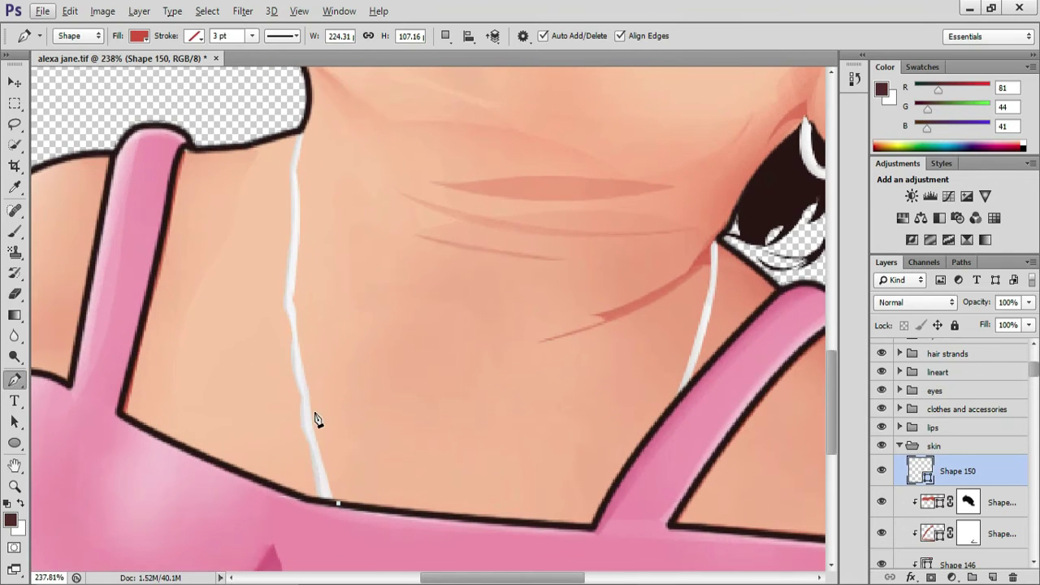
pyautogui.moveTo(311, 378); pyautogui.dragTo(308, 327)
pyautogui.click(296, 296)
pyautogui.moveTo(297, 168); pyautogui.dragTo(291, 120)
pyautogui.keyDown('alt'); pyautogui.click(298, 169); pyautogui.keyUp('alt')
pyautogui.scroll(1, 304, 177)
pyautogui.moveTo(306, 179); pyautogui.dragTo(308, 161)
pyautogui.keyDown('alt'); pyautogui.click(306, 179); pyautogui.keyUp('alt')
# Trace back down the strand's outer edge and close the red necklace shape at the neckline, about 31 by 198 px.
pyautogui.click(293, 186)
pyautogui.moveTo(287, 241); pyautogui.dragTo(291, 257)
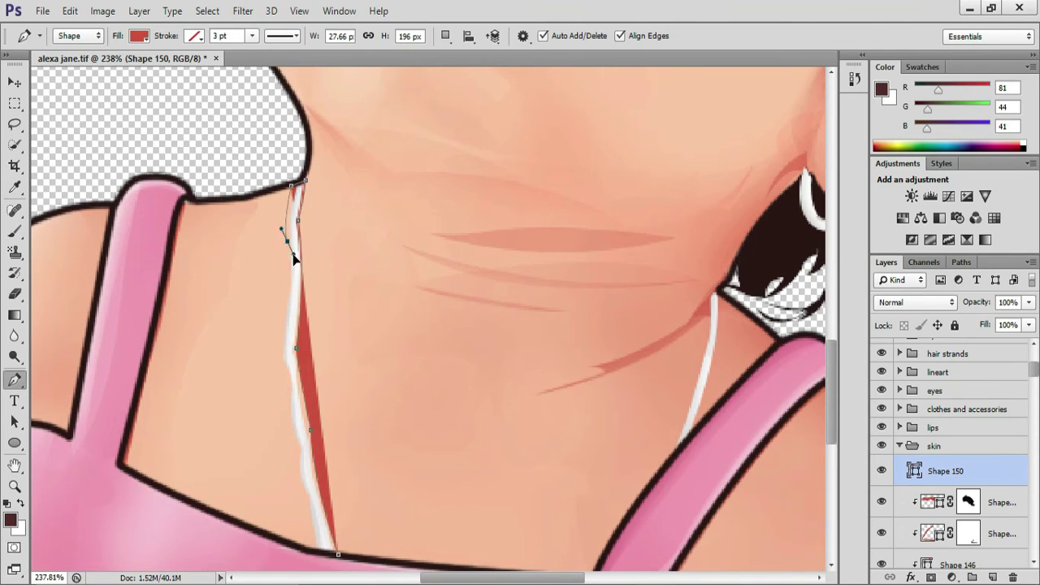
pyautogui.scroll(-3, 279, 252)
pyautogui.click(283, 261)
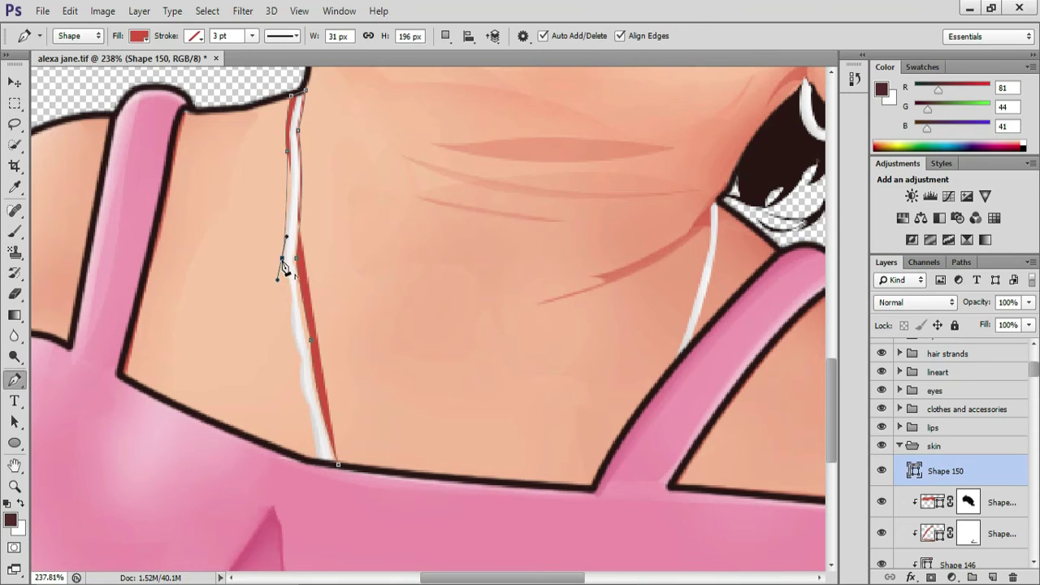
pyautogui.scroll(-2, 286, 240)
pyautogui.moveTo(290, 212); pyautogui.dragTo(293, 215)
pyautogui.keyDown('alt'); pyautogui.click(287, 206); pyautogui.keyUp('alt')
pyautogui.moveTo(296, 280); pyautogui.dragTo(304, 298)
pyautogui.keyDown('alt'); pyautogui.click(295, 280); pyautogui.keyUp('alt')
pyautogui.scroll(-3, 304, 248)
pyautogui.moveTo(309, 229)
pyautogui.mouseDown()
pyautogui.moveTo(324, 264)
pyautogui.moveTo(322, 242)
pyautogui.mouseUp()
pyautogui.click(316, 287)
pyautogui.click(316, 285)
pyautogui.click(338, 285)
pyautogui.scroll(-3, 389, 355)
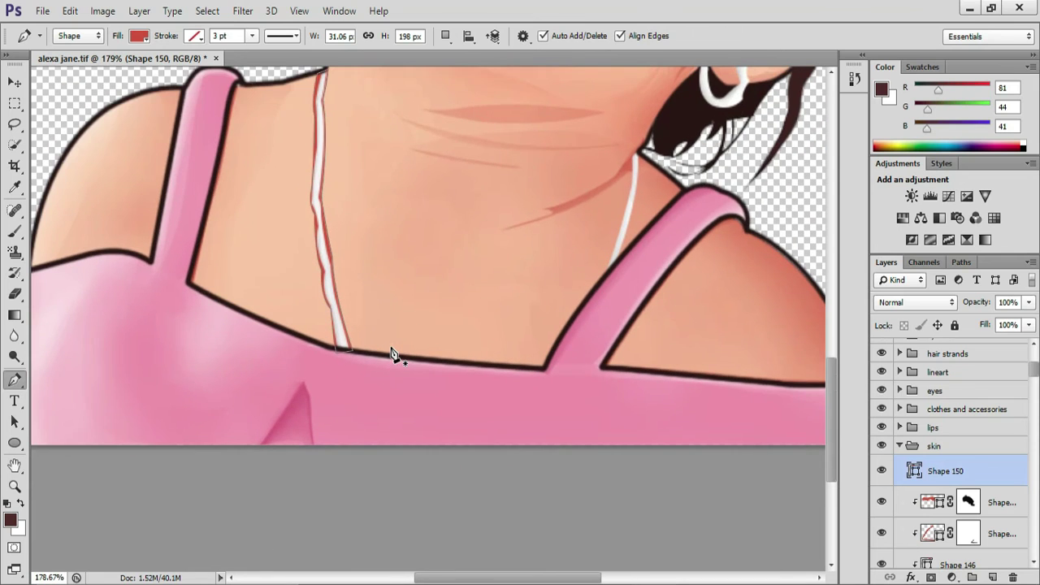
# Clip the red necklace shape to the skin layers and set its opacity to 71%.
pyautogui.keyDown('alt'); pyautogui.click(933, 480); pyautogui.keyUp('alt')
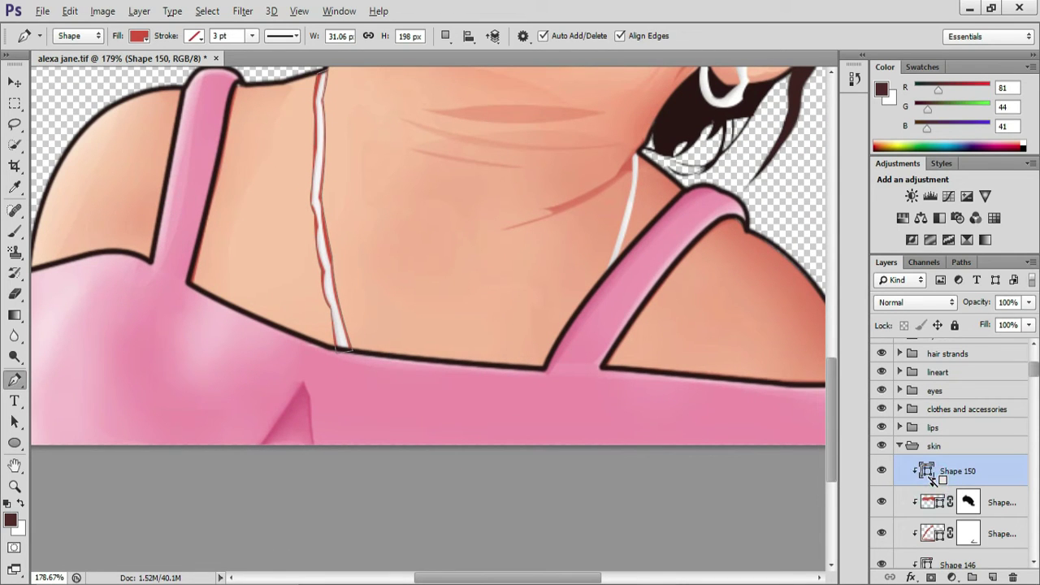
pyautogui.click(1030, 303)
pyautogui.moveTo(1027, 321); pyautogui.dragTo(1006, 322)
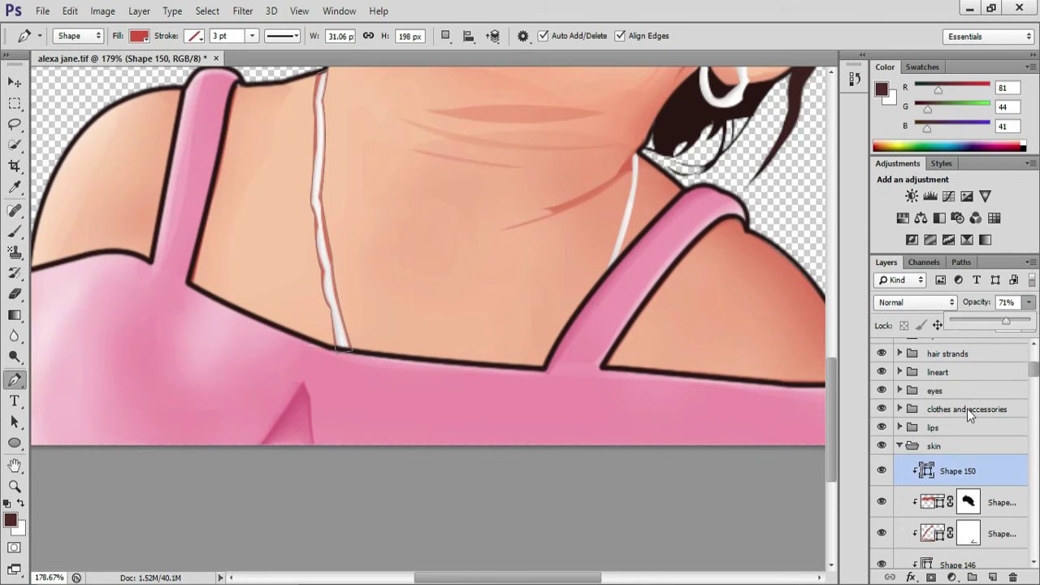
# Add a layer mask to the necklace shape and paint black along the strand's outer edge with a 40 px brush.
pyautogui.click(931, 576)
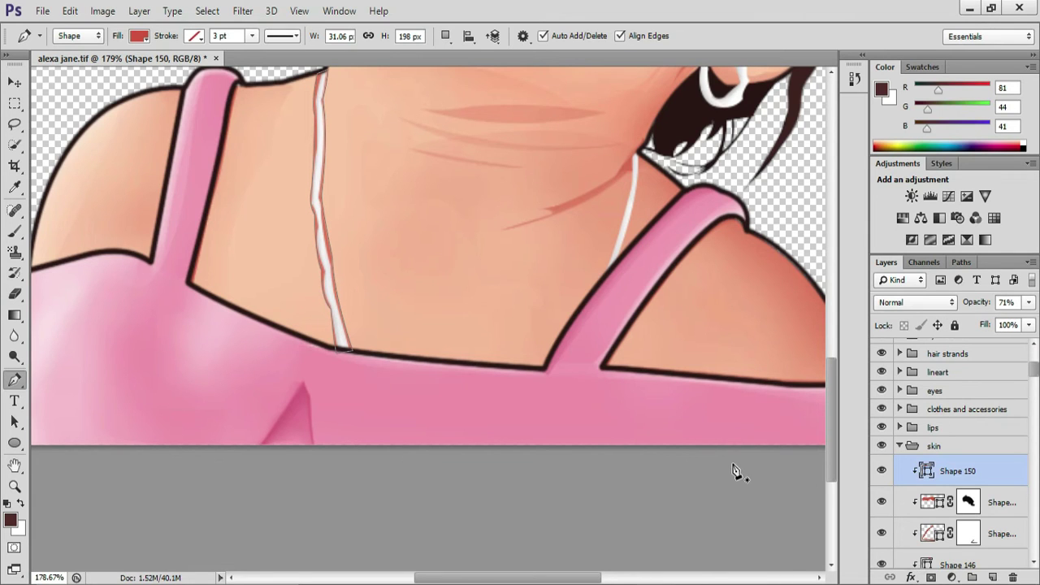
pyautogui.click(931, 577)
pyautogui.press('b')
pyautogui.scroll(2, 390, 203)
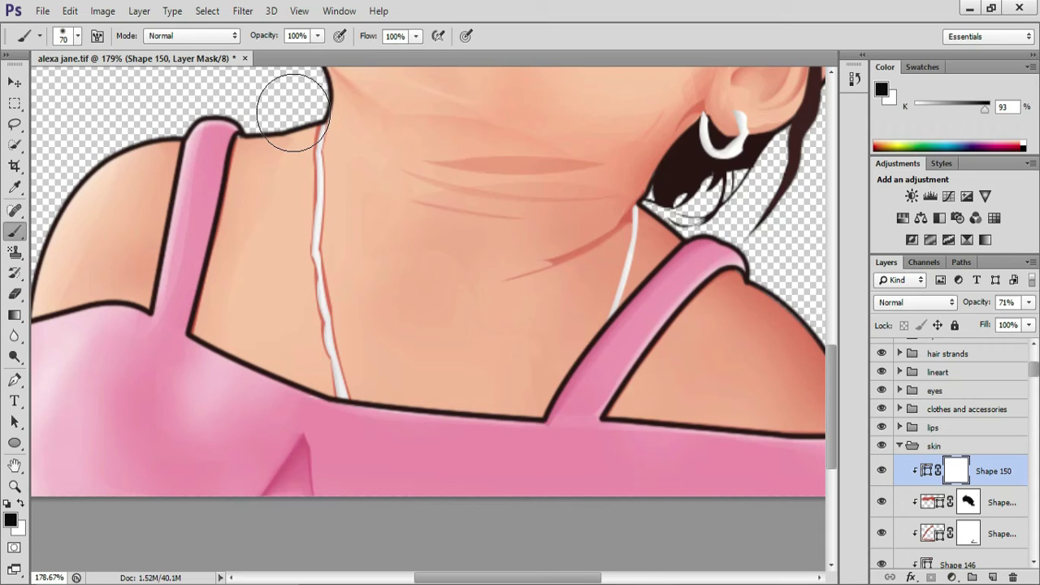
pyautogui.scroll(4, 343, 292)
pyautogui.scroll(1, 355, 274)
pyautogui.press('[')
pyautogui.press('[')
pyautogui.press('[')
pyautogui.moveTo(279, 135); pyautogui.dragTo(271, 213)
pyautogui.moveTo(271, 191); pyautogui.dragTo(272, 245)
pyautogui.moveTo(268, 234)
pyautogui.mouseDown()
pyautogui.moveTo(276, 177)
pyautogui.moveTo(266, 339)
pyautogui.moveTo(272, 328)
pyautogui.moveTo(285, 359)
pyautogui.moveTo(290, 479)
pyautogui.moveTo(284, 467)
pyautogui.moveTo(311, 539)
pyautogui.mouseUp()
# Paint black on the necklace shape's mask along the strand's inner edge, from the neckline up the neck.
pyautogui.moveTo(355, 372); pyautogui.dragTo(367, 428)
pyautogui.click(358, 386)
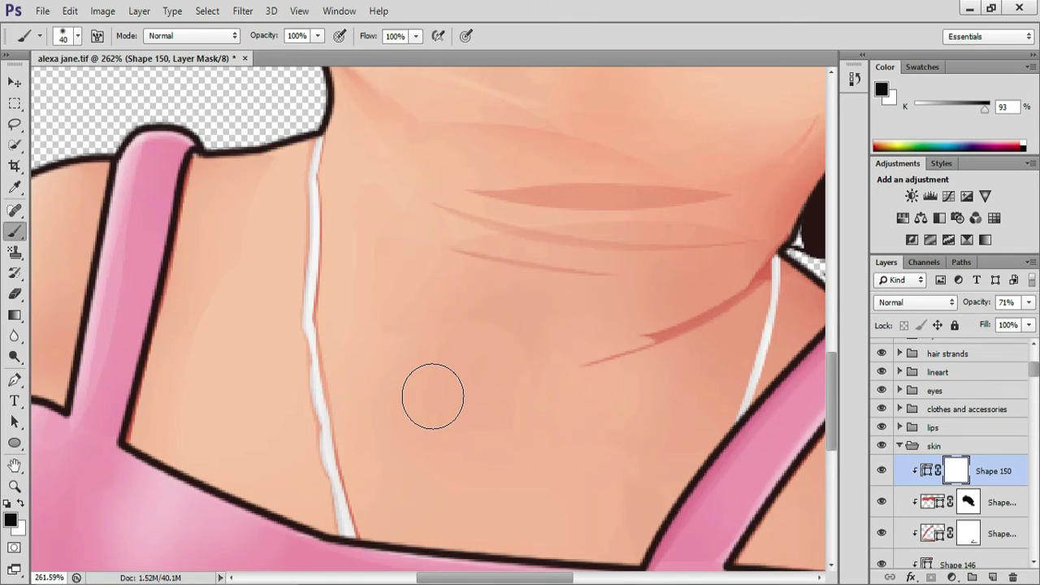
pyautogui.scroll(-3, 432, 395)
pyautogui.click(385, 432)
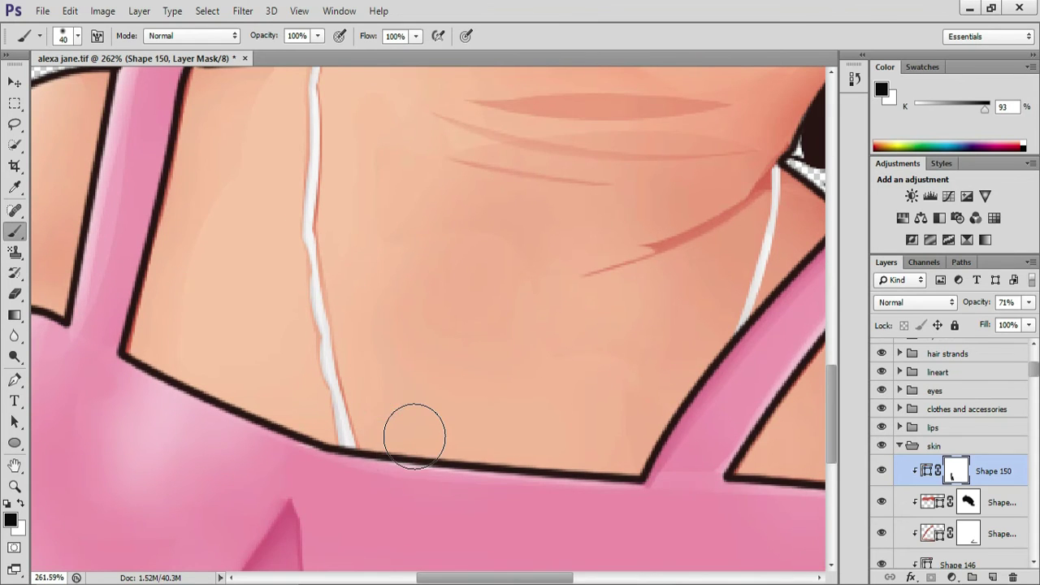
pyautogui.scroll(3, 397, 390)
pyautogui.moveTo(352, 209)
pyautogui.mouseDown()
pyautogui.moveTo(356, 234)
pyautogui.moveTo(350, 281)
pyautogui.mouseUp()
pyautogui.moveTo(351, 292); pyautogui.dragTo(347, 341)
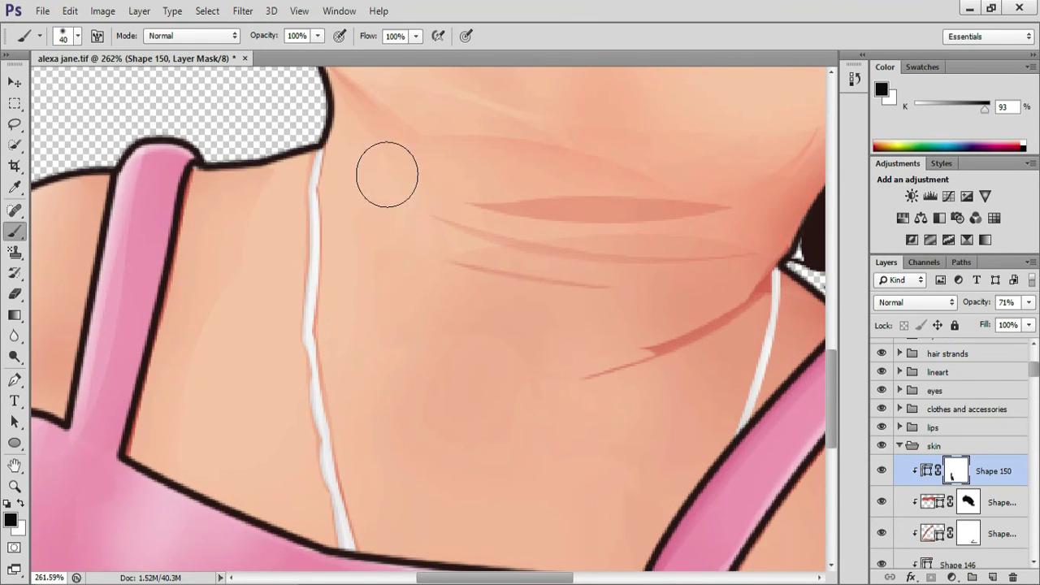
# Paint black on the necklace shape's mask beside the strand's inner edge, from mid-neck down to the neckline, with the 40 px brush.
pyautogui.scroll(-5, 390, 246)
pyautogui.scroll(3, 392, 252)
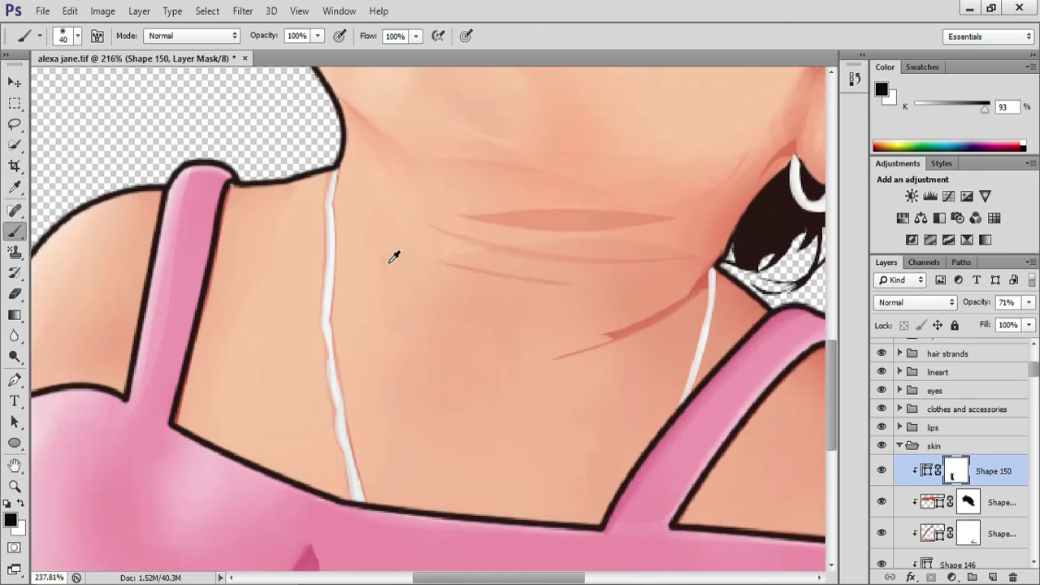
pyautogui.scroll(2, 390, 262)
pyautogui.moveTo(354, 328); pyautogui.dragTo(354, 345)
pyautogui.scroll(-2, 396, 372)
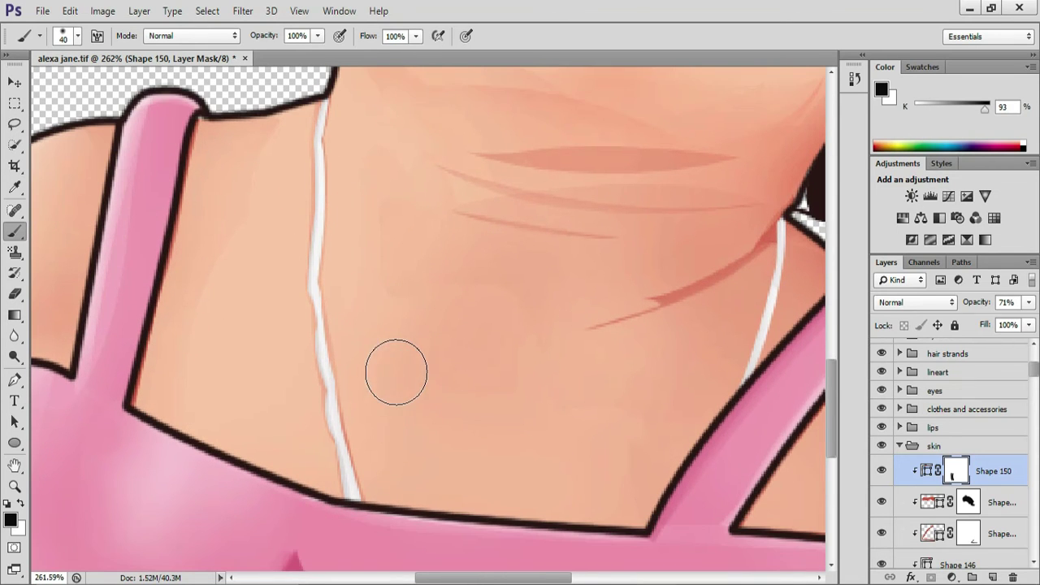
pyautogui.moveTo(372, 447); pyautogui.dragTo(394, 510)
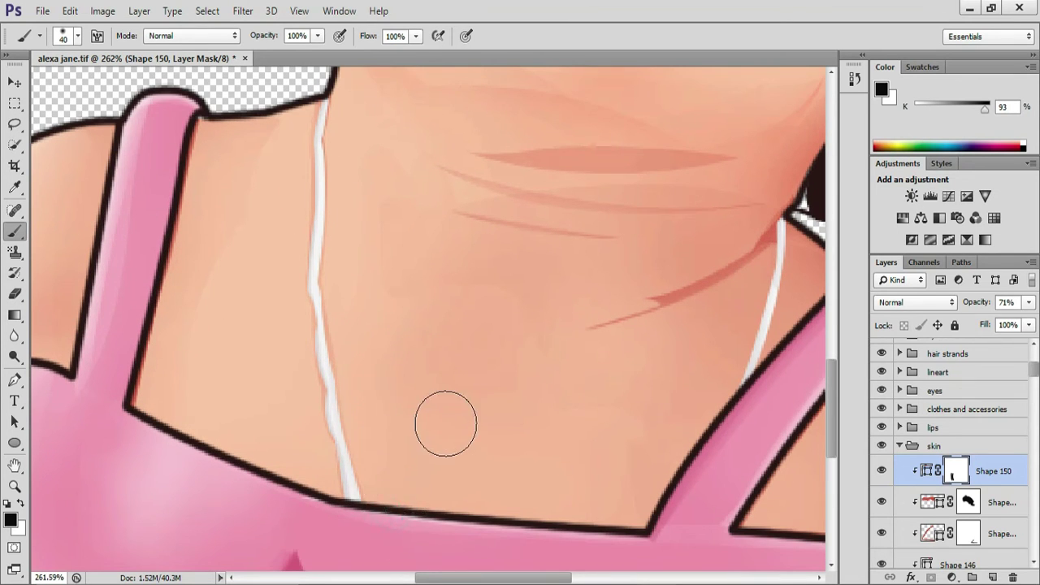
# Paint black on the necklace shape's mask up the strand's outer edge and beside its upper inner edge.
pyautogui.scroll(2, 390, 418)
pyautogui.click(279, 374)
pyautogui.click(278, 258)
pyautogui.click(283, 247)
pyautogui.click(285, 200)
pyautogui.click(361, 196)
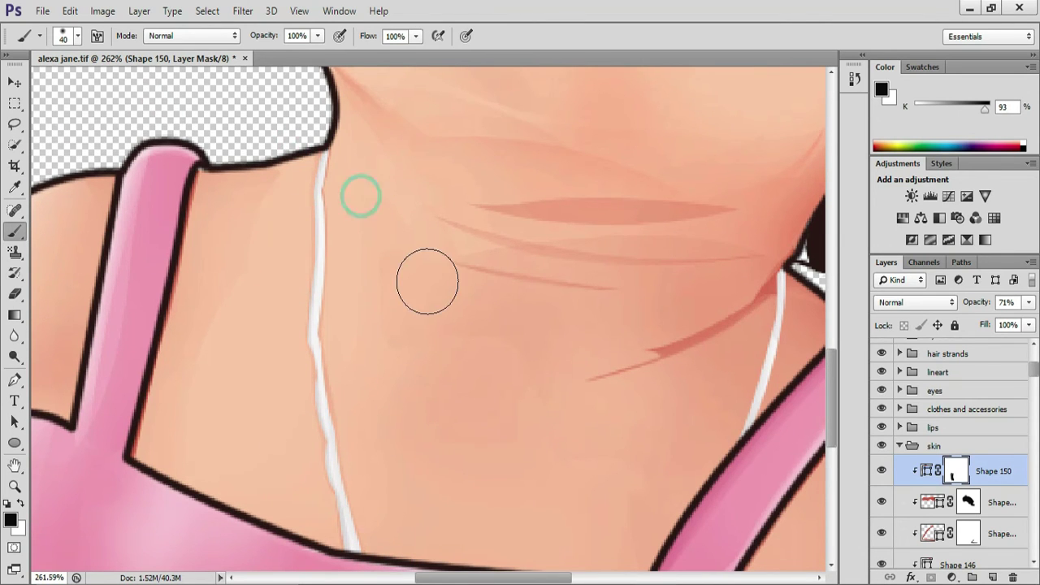
# Trace a new red shape with the Pen tool up the inner edge of the necklace strand below the ear and around its top.
pyautogui.scroll(-4, 566, 379)
pyautogui.hscroll(4, 464, 379)
pyautogui.press('p')
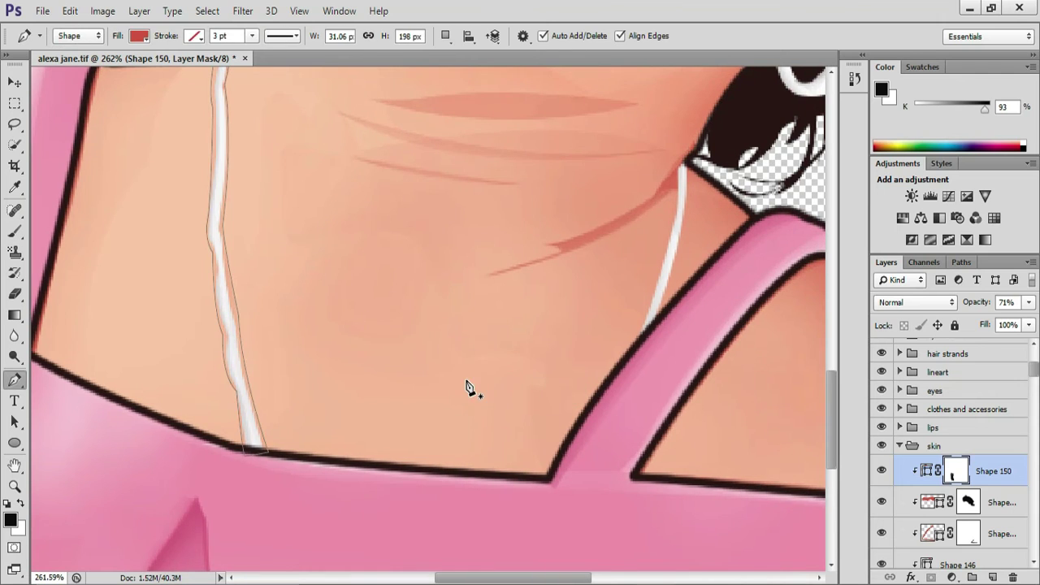
pyautogui.scroll(2, 470, 389)
pyautogui.hscroll(4, 487, 418)
pyautogui.press('Escape')
pyautogui.click(576, 238)
pyautogui.moveTo(577, 222); pyautogui.dragTo(569, 155)
pyautogui.click(584, 220)
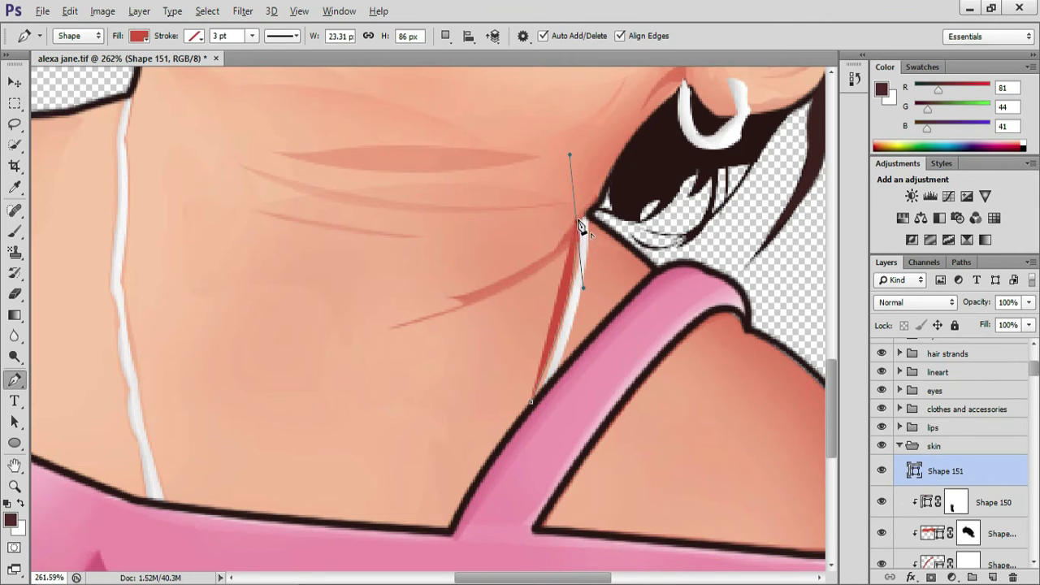
pyautogui.click(586, 212)
pyautogui.click(597, 224)
pyautogui.click(583, 290)
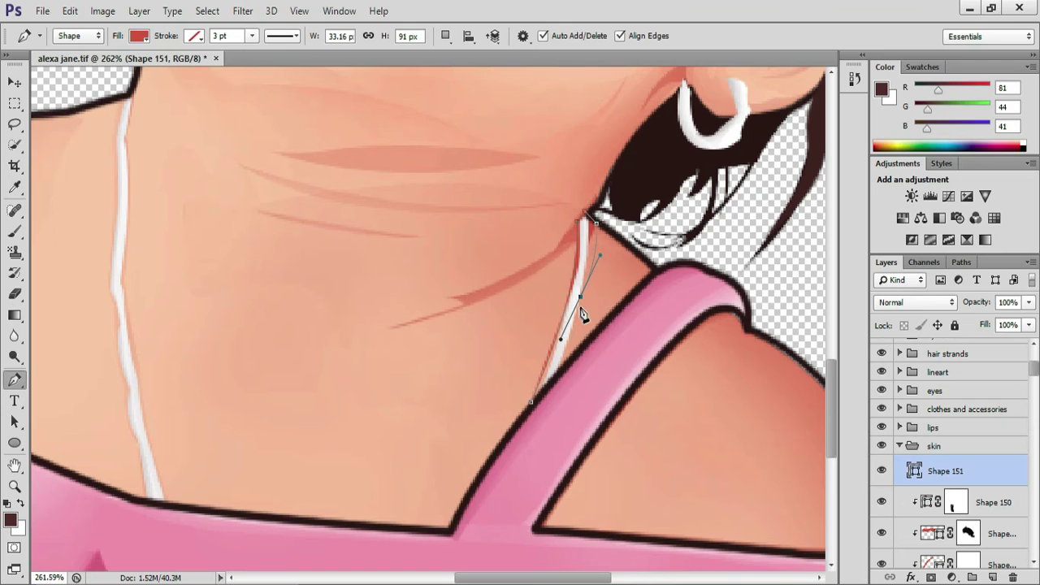
pyautogui.keyDown('alt'); pyautogui.click(580, 297); pyautogui.keyUp('alt')
pyautogui.click(557, 379)
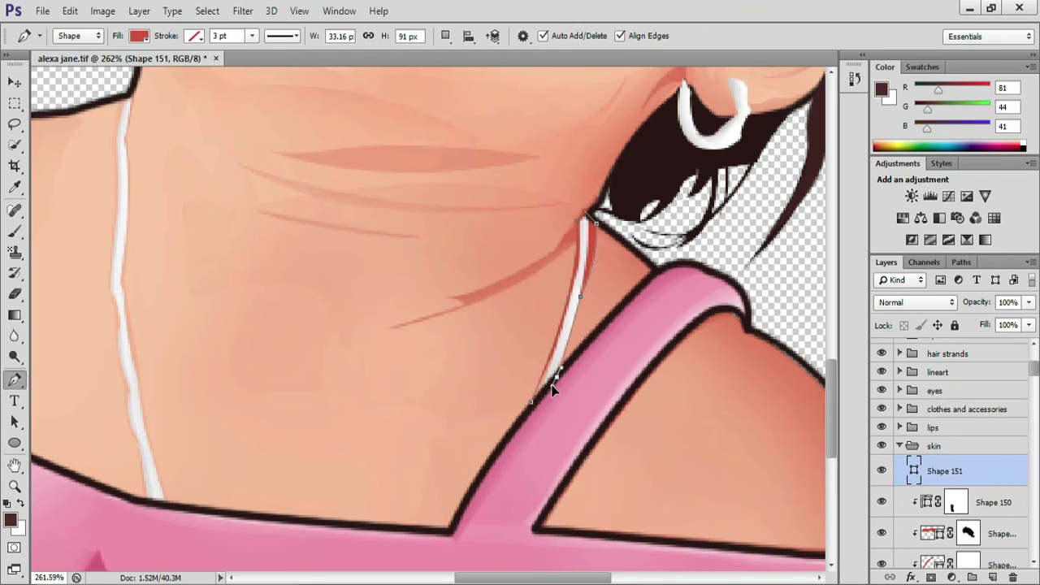
pyautogui.hotkey('ctrl', 'alt', 'z')
pyautogui.hotkey('ctrl', 'alt', 'z')
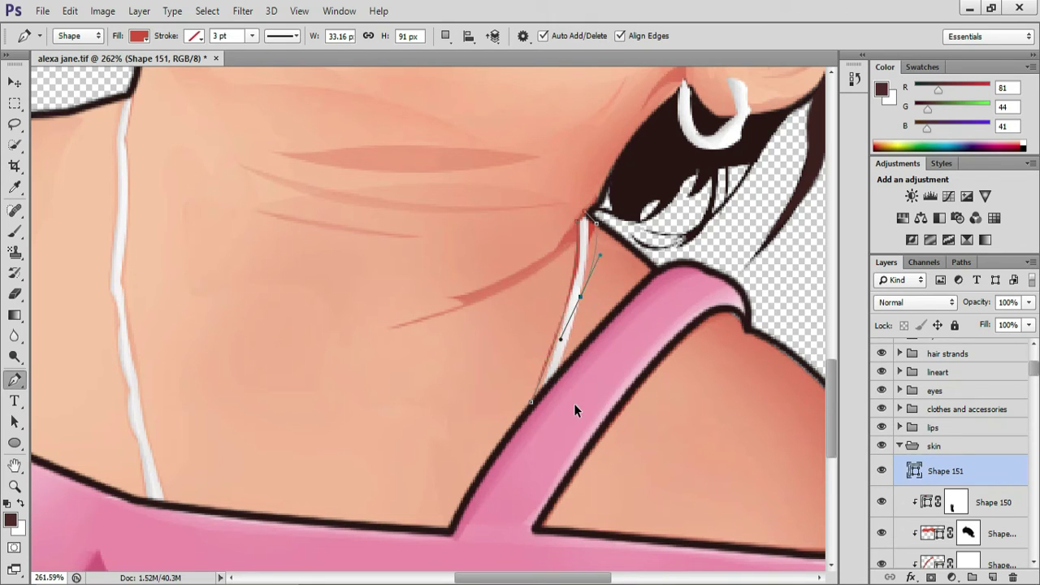
# Trace down that strand's outer edge to close the red shape, about 33 by 91 px, and clip it to the skin layers.
pyautogui.moveTo(580, 307); pyautogui.dragTo(574, 325)
pyautogui.moveTo(577, 324); pyautogui.dragTo(568, 341)
pyautogui.scroll(-2, 557, 382)
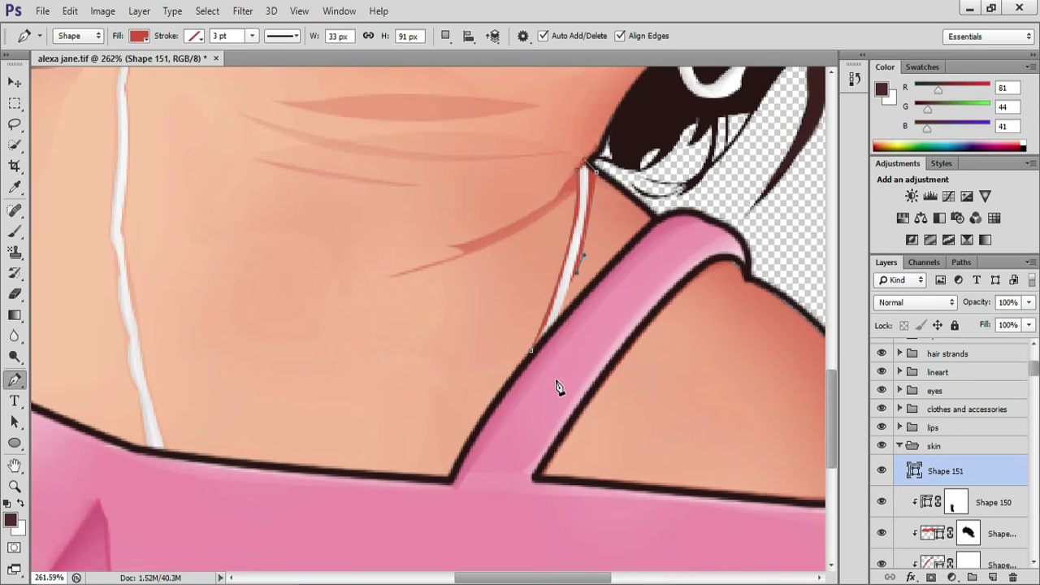
pyautogui.click(554, 332)
pyautogui.click(532, 352)
pyautogui.keyDown('alt'); pyautogui.click(918, 479); pyautogui.keyUp('alt')
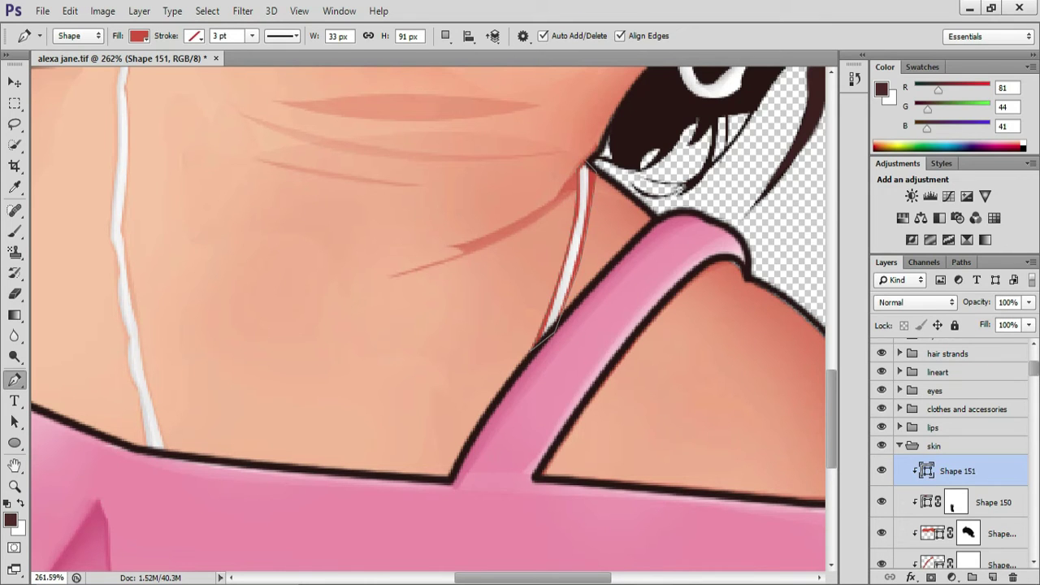
# Add a layer mask to the new necklace shape and paint black along both sides of the strand with a 40 px brush.
pyautogui.click(931, 576)
pyautogui.press('b')
pyautogui.moveTo(544, 160)
pyautogui.mouseDown()
pyautogui.moveTo(547, 206)
pyautogui.moveTo(524, 304)
pyautogui.moveTo(505, 335)
pyautogui.mouseUp()
pyautogui.moveTo(508, 327); pyautogui.dragTo(504, 339)
pyautogui.moveTo(536, 208); pyautogui.dragTo(511, 344)
pyautogui.moveTo(619, 166)
pyautogui.mouseDown()
pyautogui.moveTo(596, 327)
pyautogui.moveTo(616, 250)
pyautogui.moveTo(601, 305)
pyautogui.mouseUp()
pyautogui.moveTo(603, 288)
pyautogui.mouseDown()
pyautogui.moveTo(582, 346)
pyautogui.moveTo(594, 324)
pyautogui.mouseUp()
# Examine the necklace shading on the neck and across the whole portrait.
pyautogui.keyDown('alt'); pyautogui.click(494, 367); pyautogui.keyUp('alt')
pyautogui.scroll(-1, 494, 367)
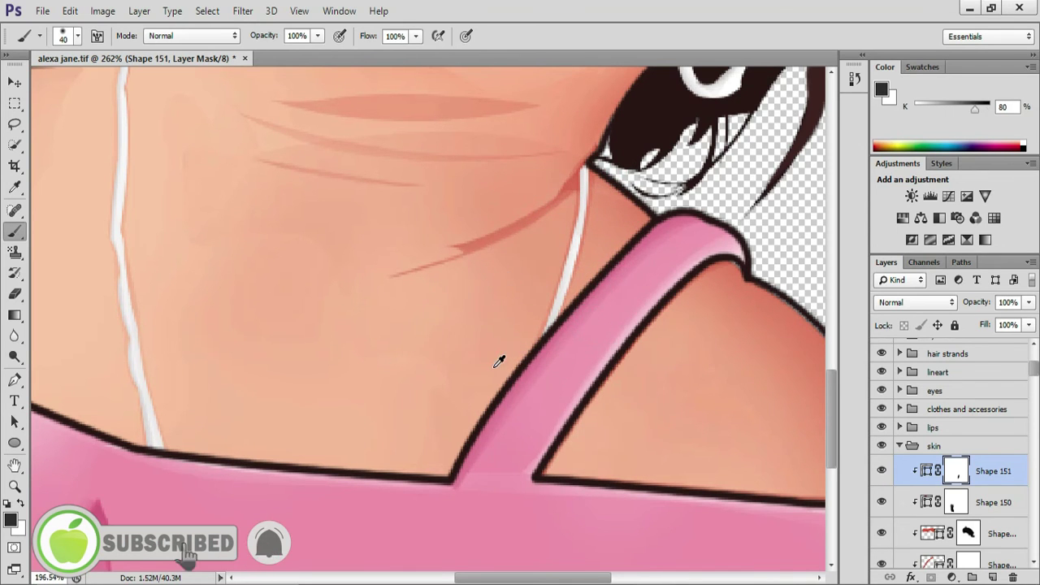
pyautogui.scroll(-3, 498, 361)
pyautogui.press('x')
pyautogui.press('x')
pyautogui.press('x')
pyautogui.press('x')
pyautogui.scroll(-1, 481, 383)
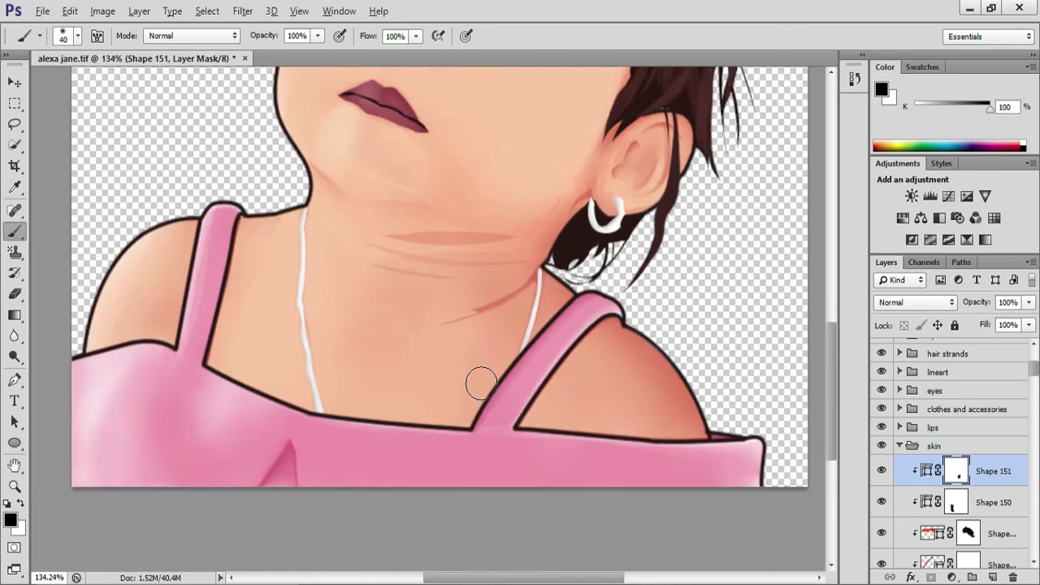
pyautogui.scroll(-1, 481, 384)
pyautogui.scroll(6, 481, 383)
pyautogui.scroll(-1, 481, 384)
pyautogui.scroll(-3, 481, 385)
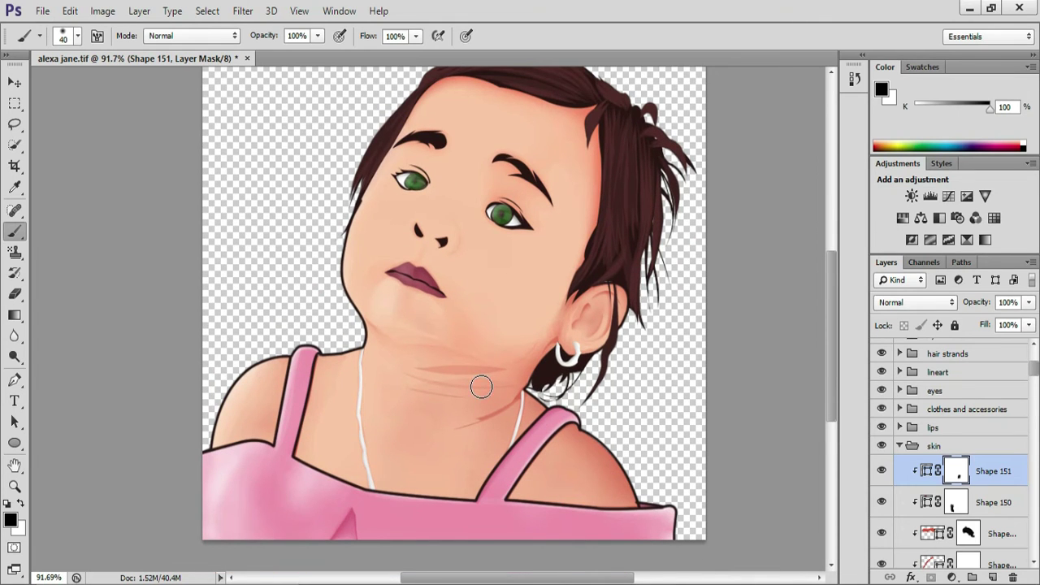
pyautogui.scroll(1, 431, 241)
pyautogui.scroll(-1, 425, 211)
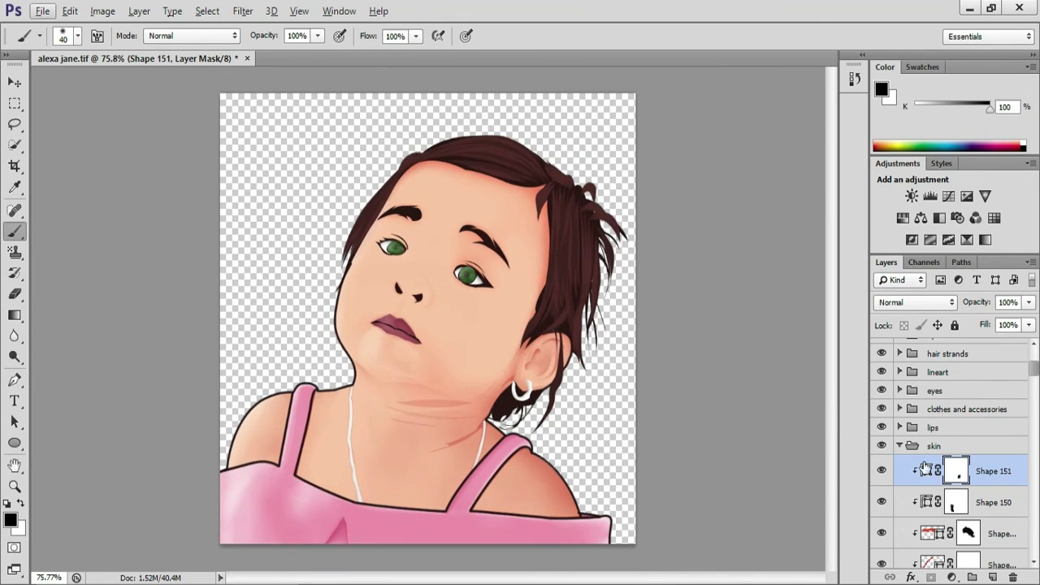
# Collapse the skin group and show the Ellipse 2 and Color Fill 1 background layers.
pyautogui.click(898, 446)
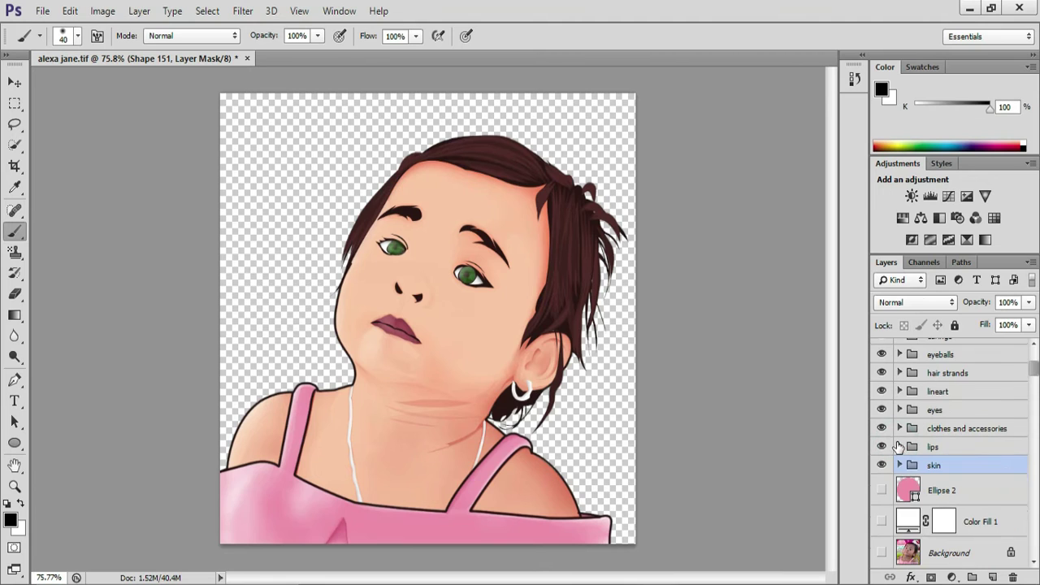
pyautogui.click(881, 491)
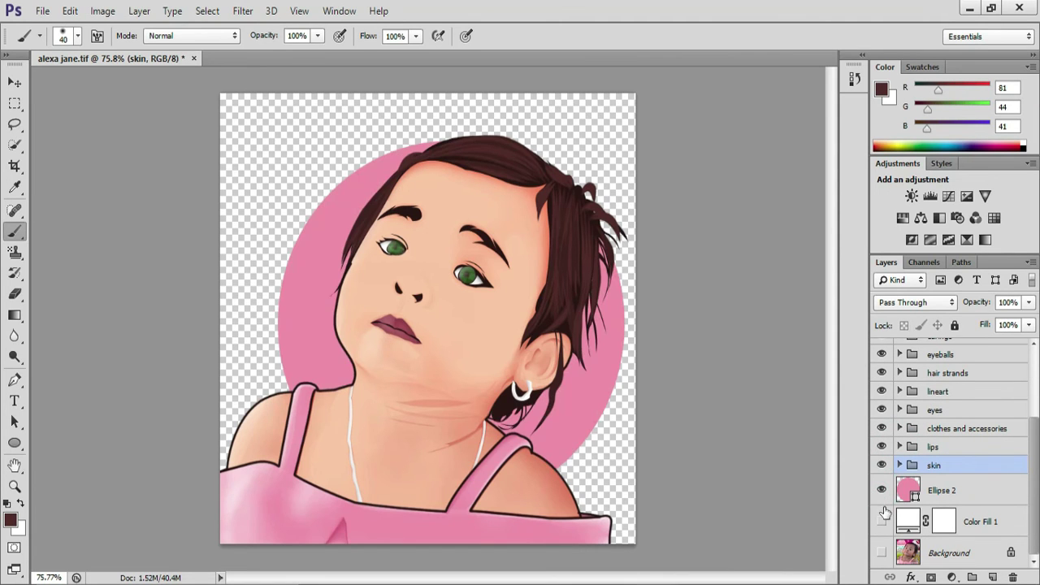
pyautogui.click(881, 522)
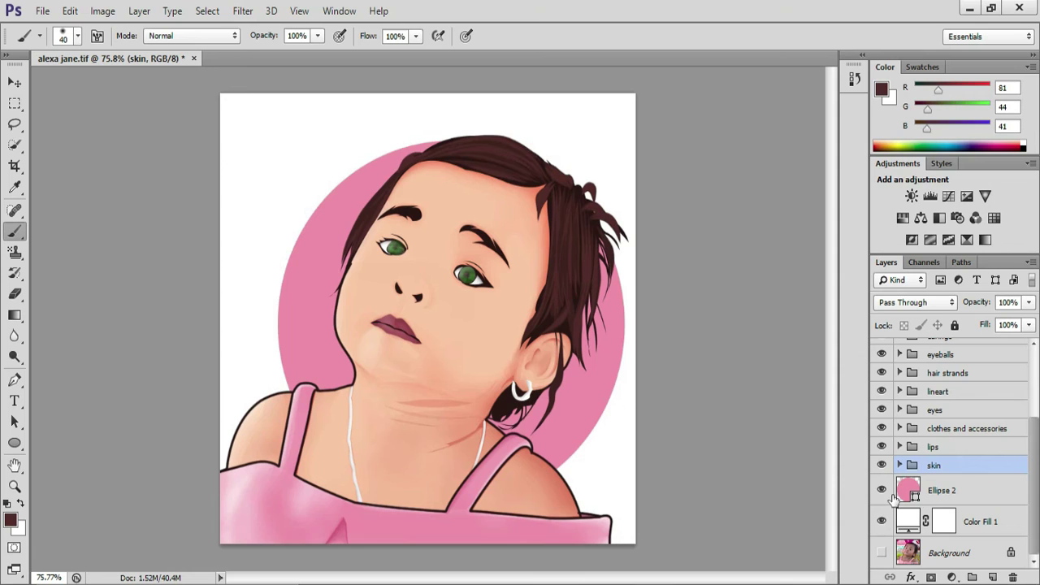
pyautogui.doubleClick(905, 520)
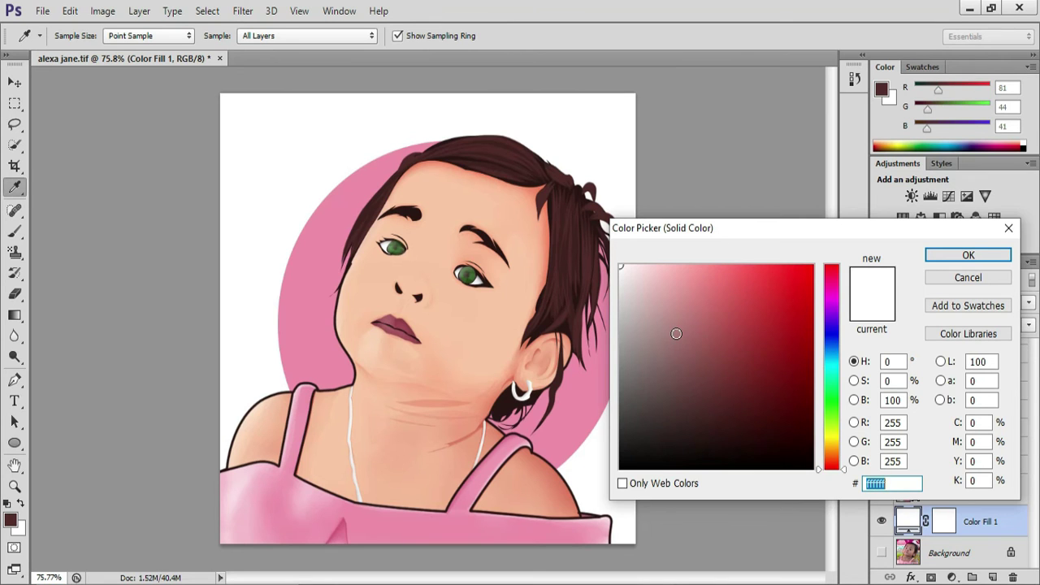
pyautogui.moveTo(739, 235); pyautogui.dragTo(784, 156)
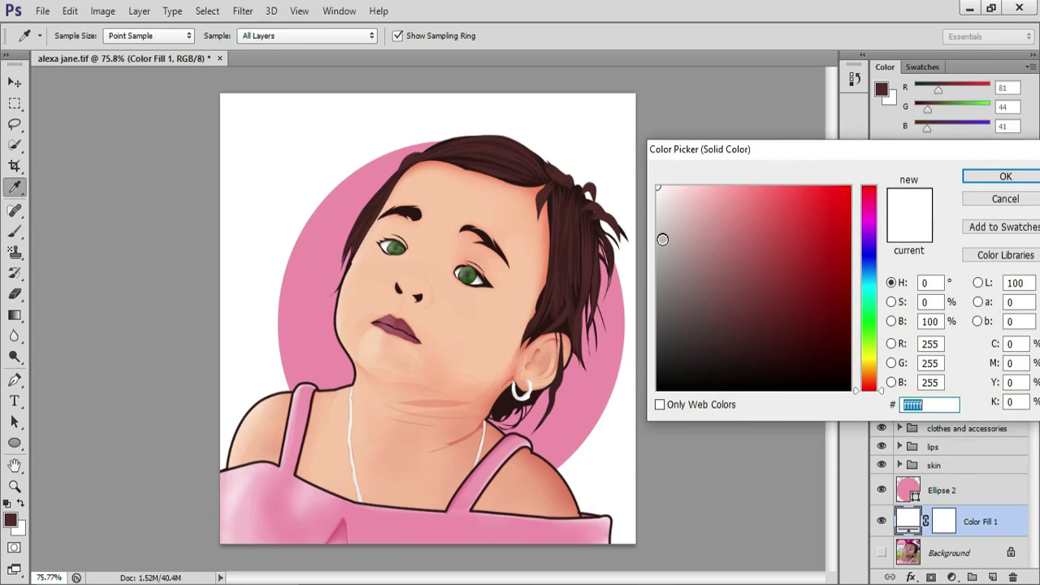
pyautogui.click(658, 203)
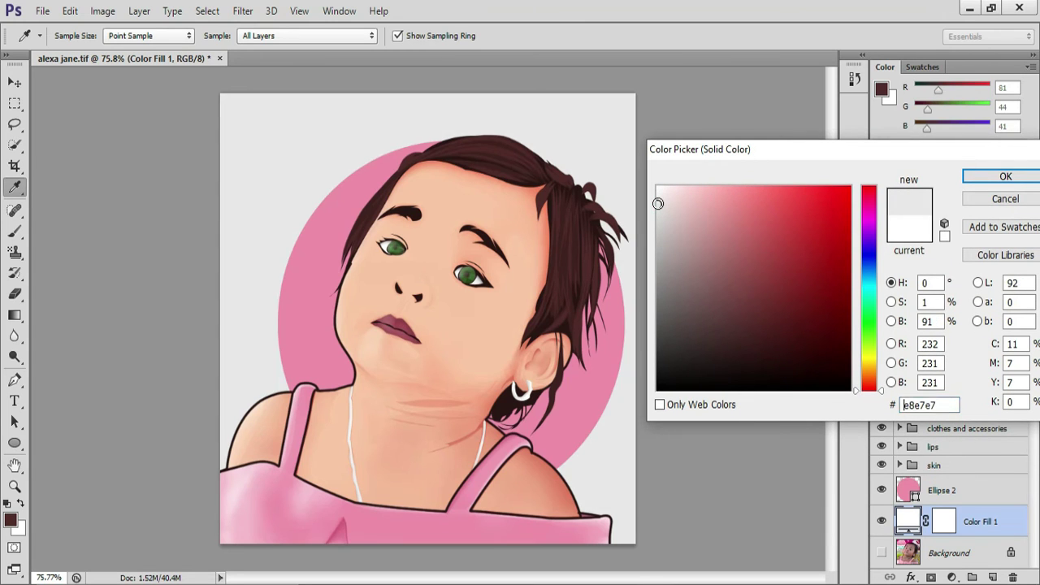
pyautogui.moveTo(658, 199); pyautogui.dragTo(659, 196)
pyautogui.moveTo(951, 404); pyautogui.dragTo(870, 407)
pyautogui.write('cf513a')
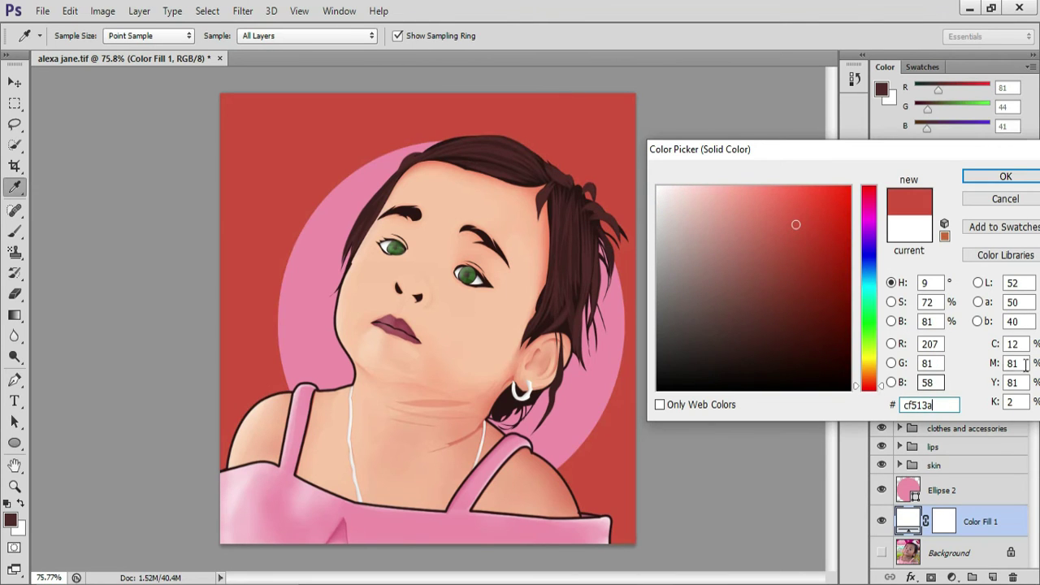
pyautogui.press('Return')
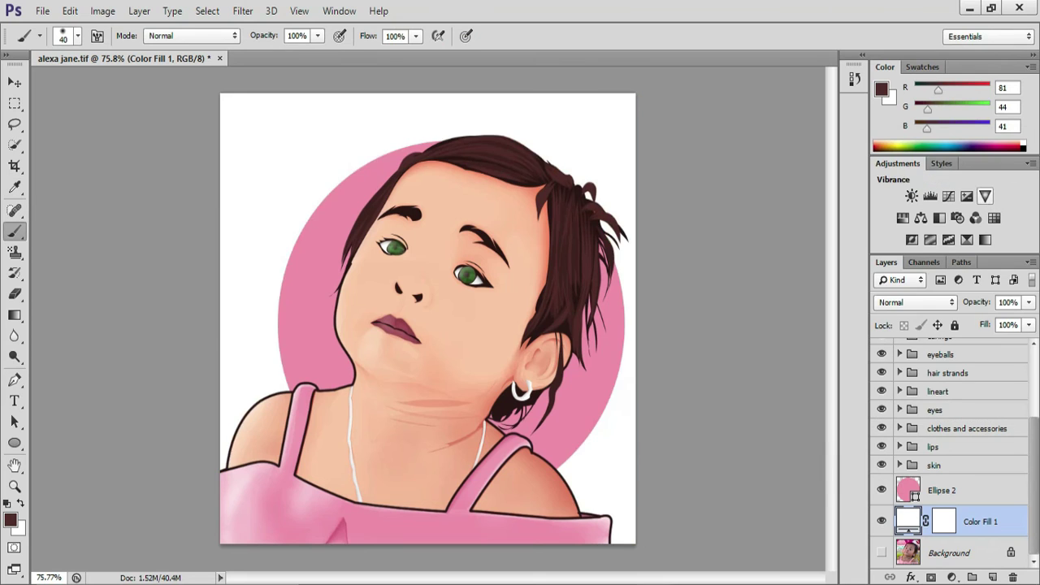
# Copy the code e6ccbb from the Notepad color code list and set it as the Color Fill 1 background color in Photoshop.
pyautogui.hotkey('alt', 'Tab')
pyautogui.doubleClick(194, 214)
pyautogui.hotkey('ctrl', 'c')
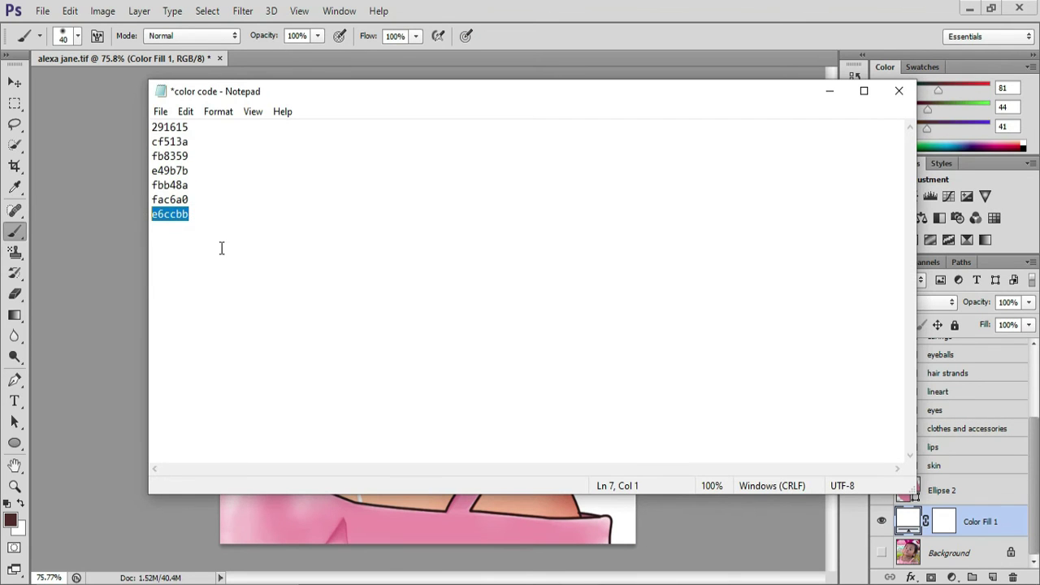
pyautogui.hotkey('alt', 'Tab')
pyautogui.doubleClick(907, 521)
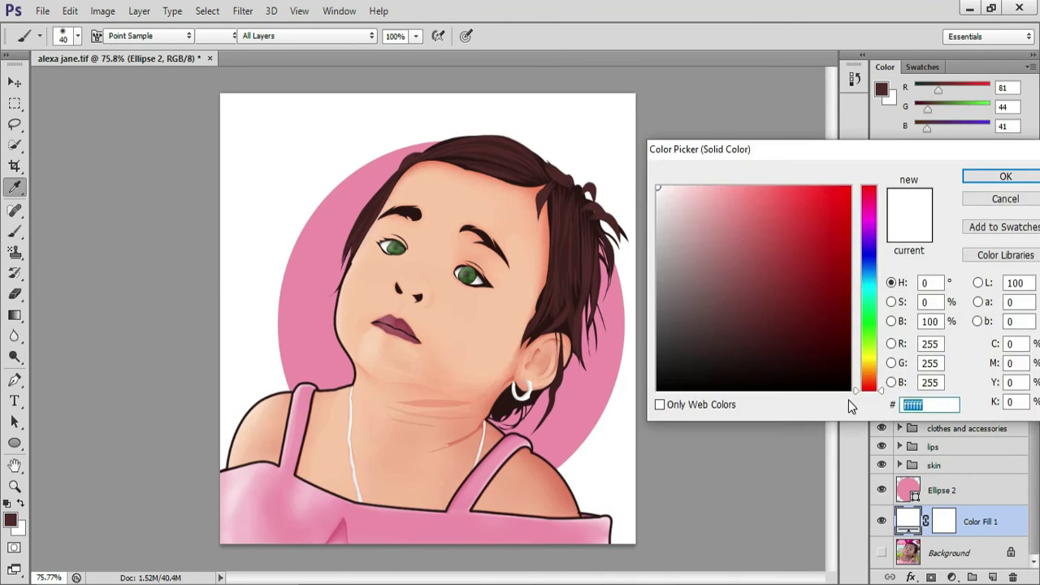
pyautogui.hotkey('ctrl', 'v')
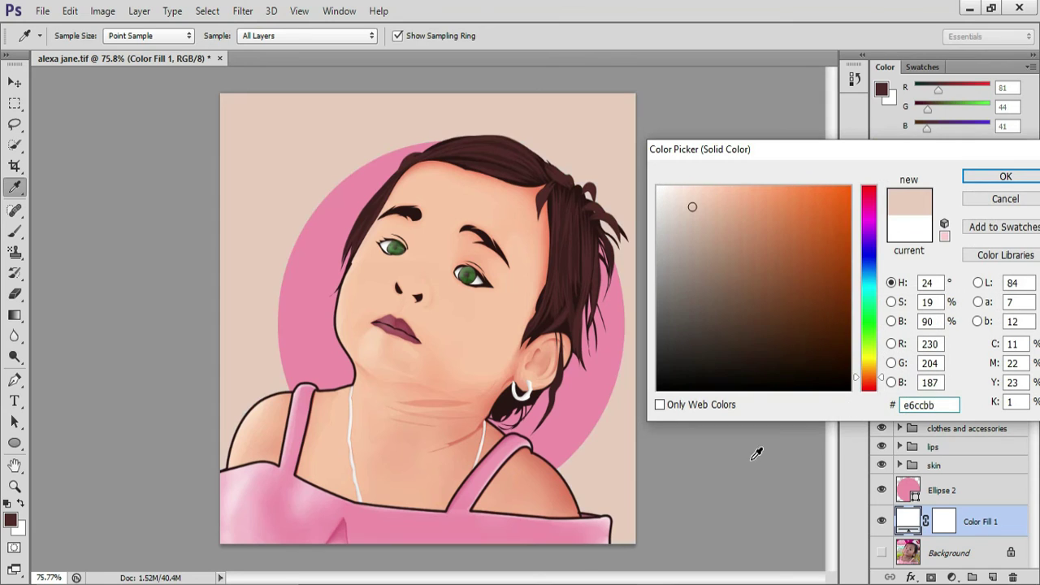
pyautogui.click(995, 175)
# Move the pink Ellipse 2 circle up behind the head, centred at about X 419.5 px, Y 293.5 px.
pyautogui.click(982, 487)
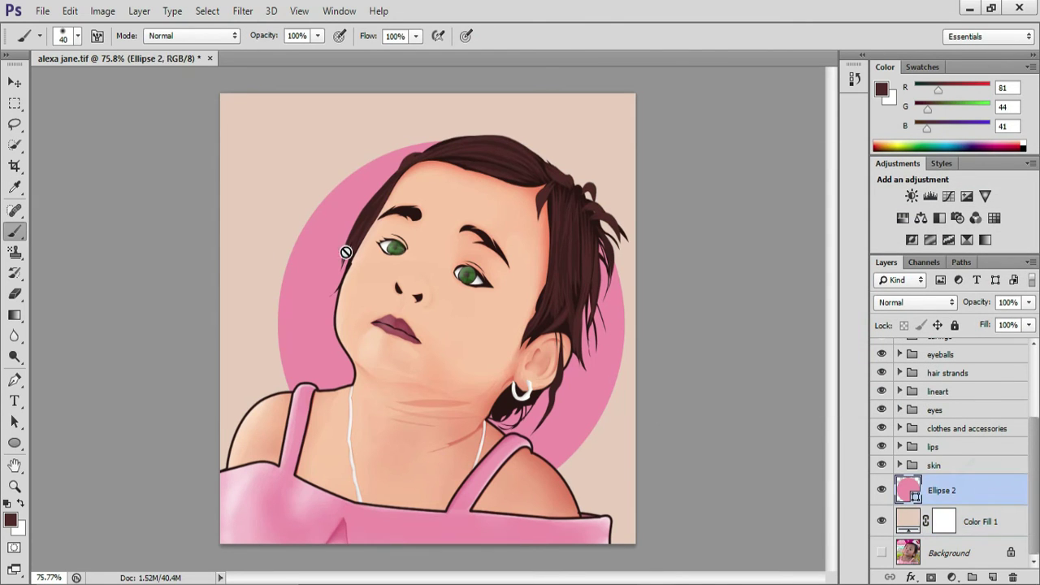
pyautogui.press('v')
pyautogui.moveTo(315, 240); pyautogui.dragTo(326, 217)
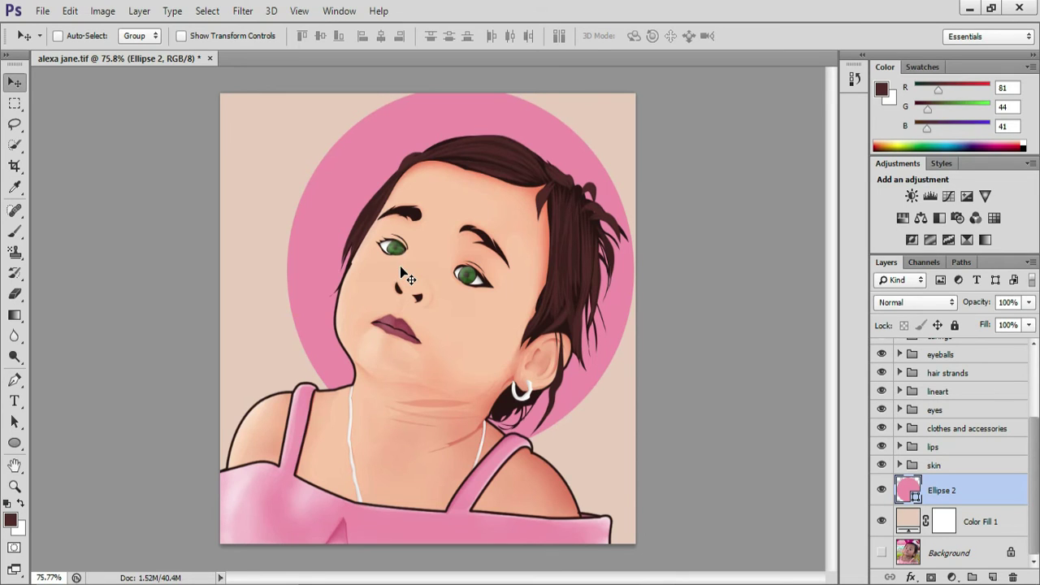
pyautogui.moveTo(371, 227)
pyautogui.mouseDown()
pyautogui.moveTo(382, 229)
pyautogui.moveTo(373, 234)
pyautogui.mouseUp()
# Scale the pink circle to 94.34% width and 98.84% height and nudge it to about X 423.5 px, Y 300 px.
pyautogui.hotkey('ctrl', 't')
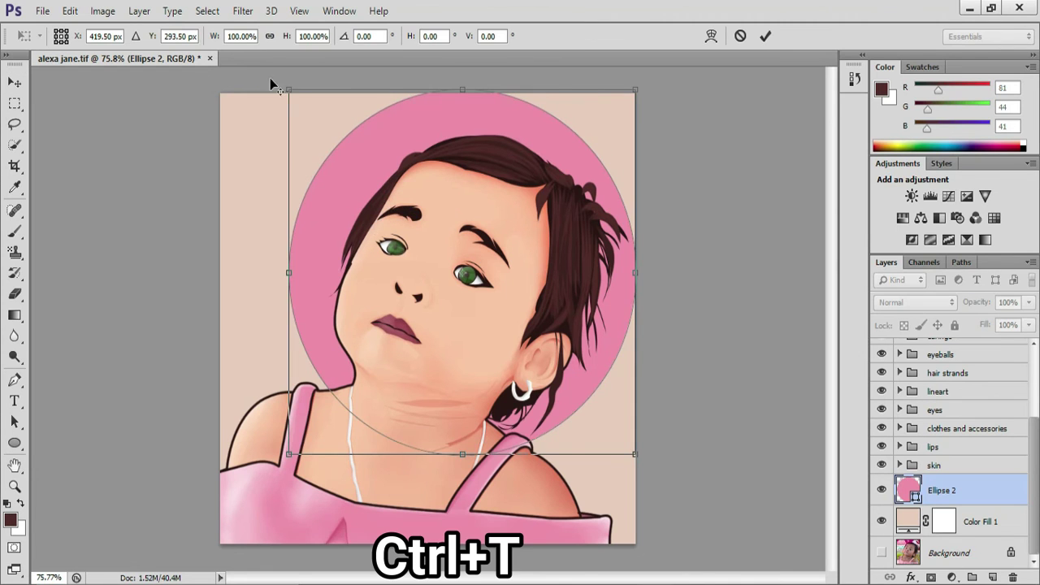
pyautogui.moveTo(288, 89); pyautogui.dragTo(308, 96)
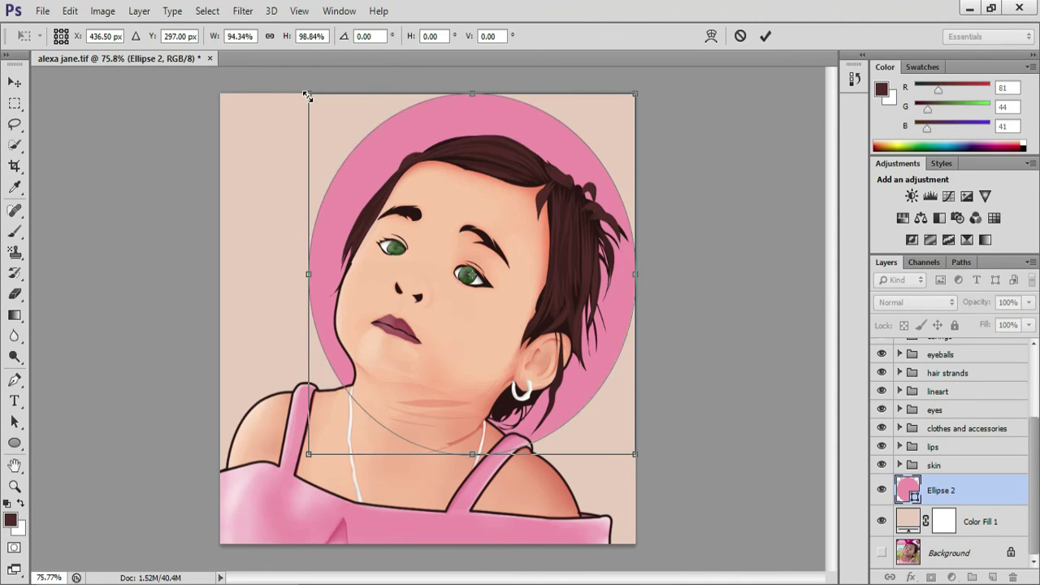
pyautogui.press('Up')
pyautogui.press('Up')
pyautogui.press('Up')
pyautogui.press('Up')
pyautogui.press('Up')
pyautogui.press('Up')
pyautogui.press('Up')
pyautogui.press('Up')
pyautogui.press('Up')
pyautogui.press('Up')
pyautogui.press('Up')
pyautogui.press('Up')
pyautogui.press('Left')
pyautogui.press('Left')
pyautogui.press('Left')
pyautogui.press('Left')
pyautogui.press('Left')
pyautogui.press('Left')
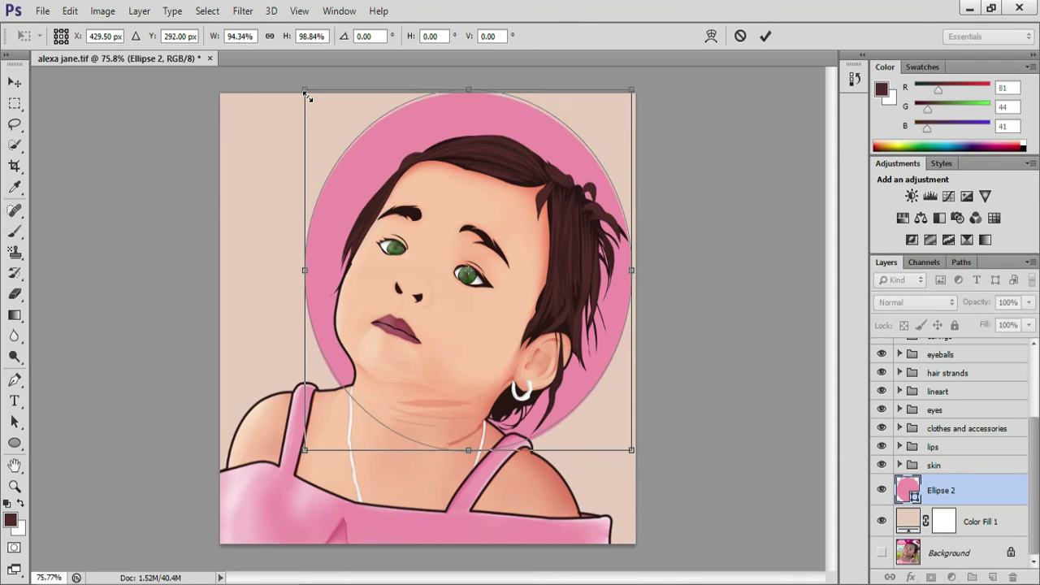
pyautogui.press('Left')
pyautogui.press('Left')
pyautogui.press('Left')
pyautogui.press('Left')
pyautogui.press('Down')
pyautogui.press('Down')
pyautogui.press('Down')
pyautogui.press('Down')
pyautogui.press('Down')
pyautogui.press('Down')
pyautogui.press('Down')
pyautogui.press('Down')
pyautogui.press('Down')
pyautogui.press('Down')
pyautogui.press('Down')
pyautogui.press('Down')
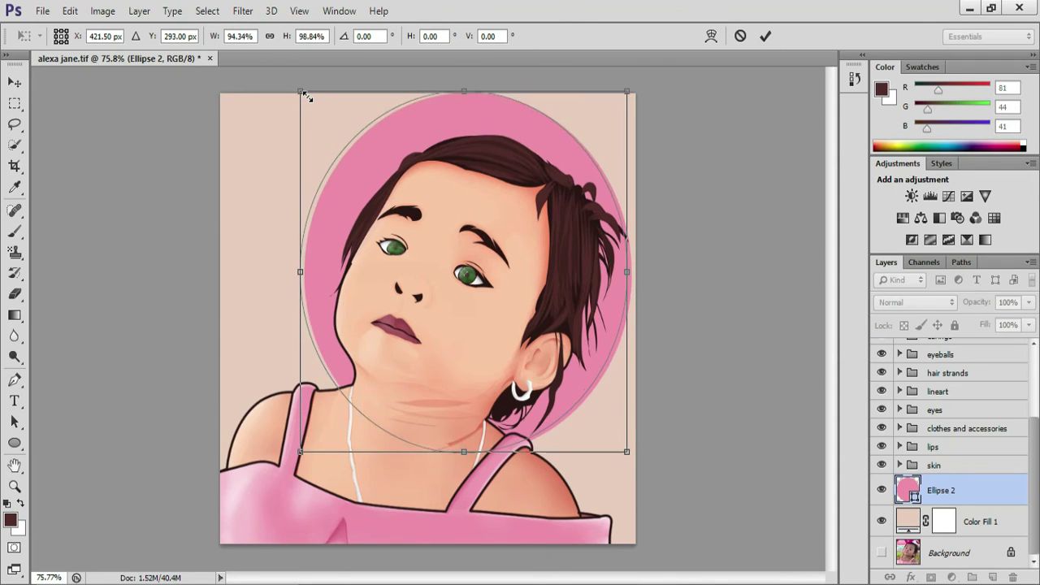
pyautogui.press('Down')
pyautogui.press('Down')
pyautogui.press('Down')
pyautogui.press('Right')
pyautogui.press('Right')
pyautogui.press('Right')
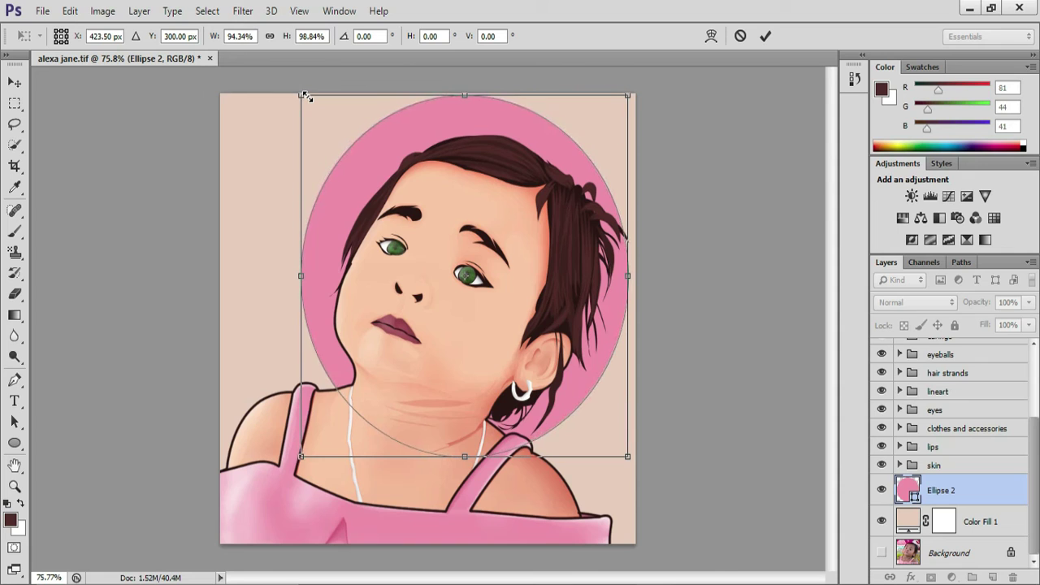
pyautogui.press('Down')
pyautogui.press('Return')
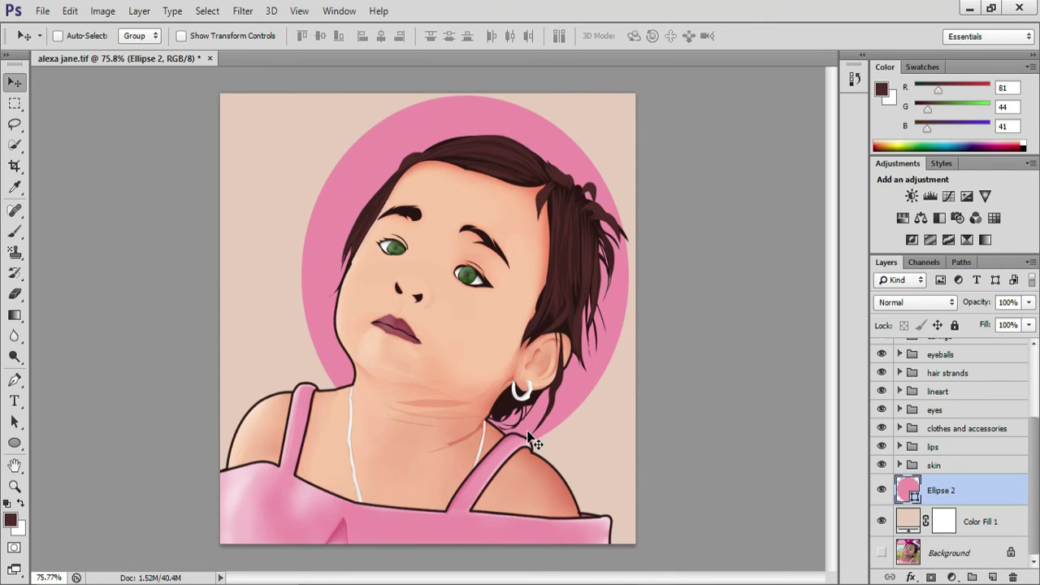
pyautogui.scroll(2, 528, 432)
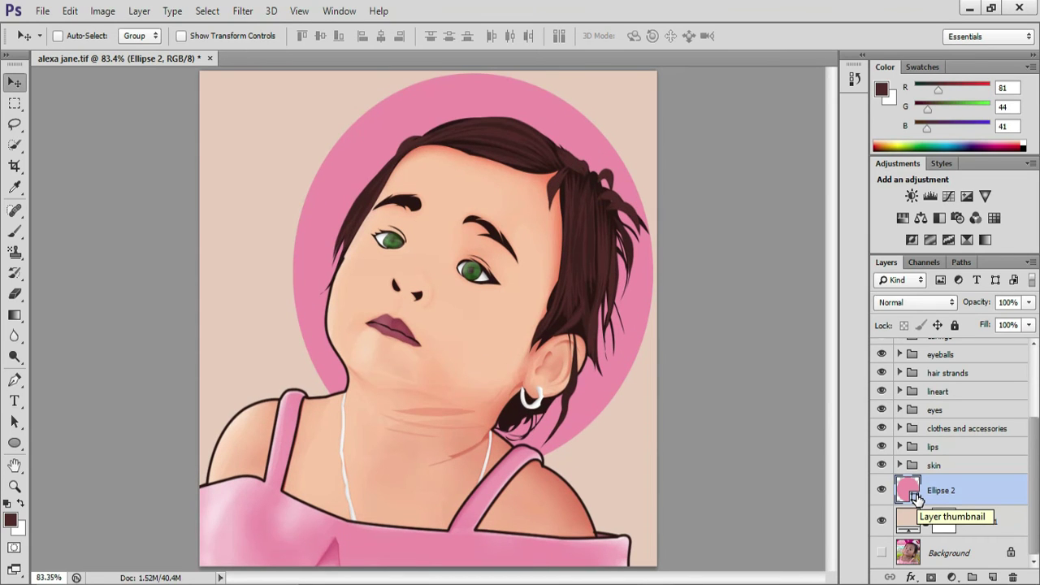
# Create a new blank layer directly above the earings group.
pyautogui.scroll(3, 913, 497)
pyautogui.scroll(-3, 921, 496)
pyautogui.scroll(3, 928, 493)
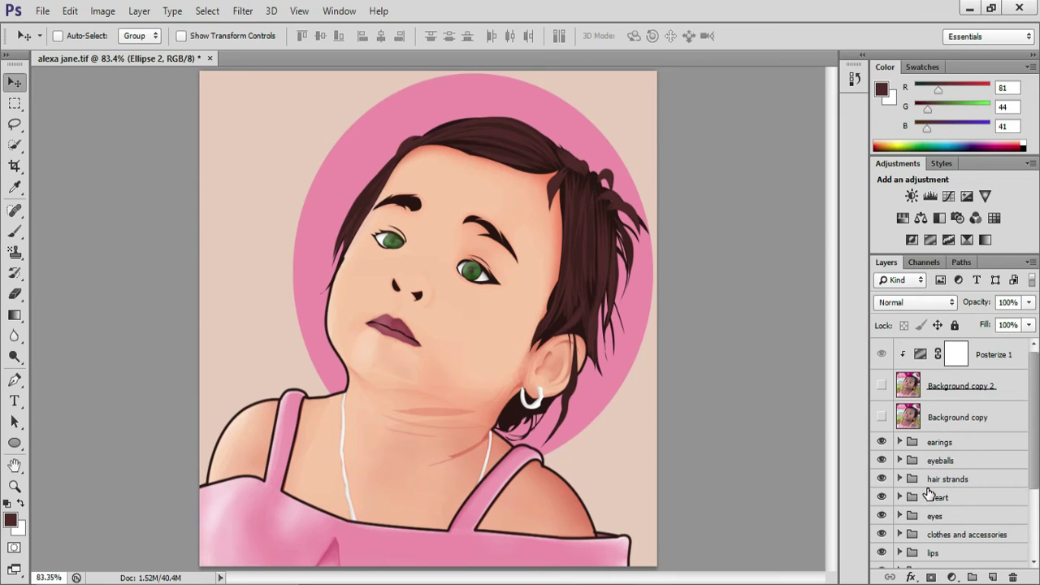
pyautogui.click(956, 442)
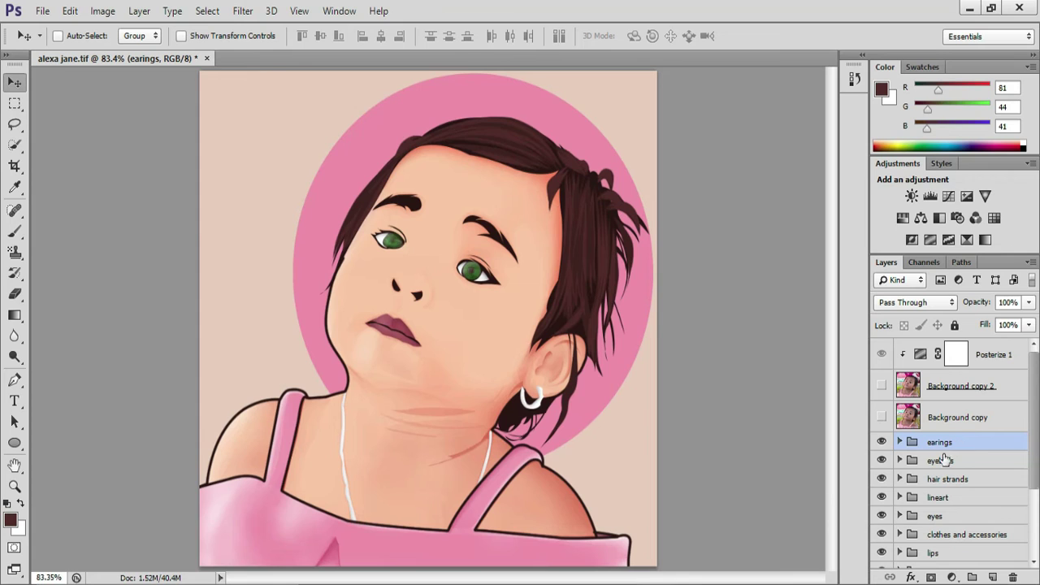
pyautogui.scroll(-1, 524, 505)
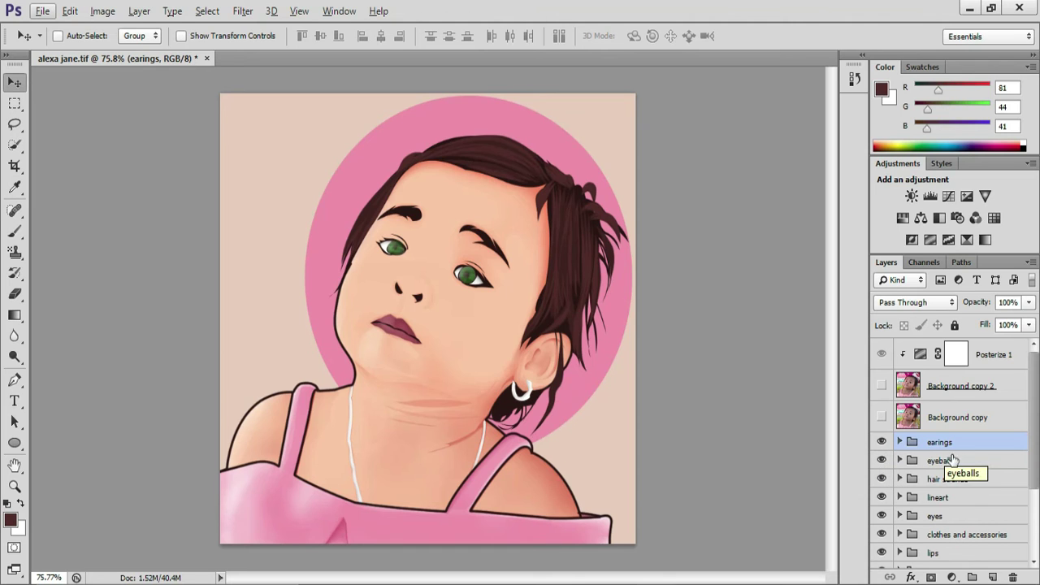
pyautogui.hotkey('ctrl', 'shift', 'n')
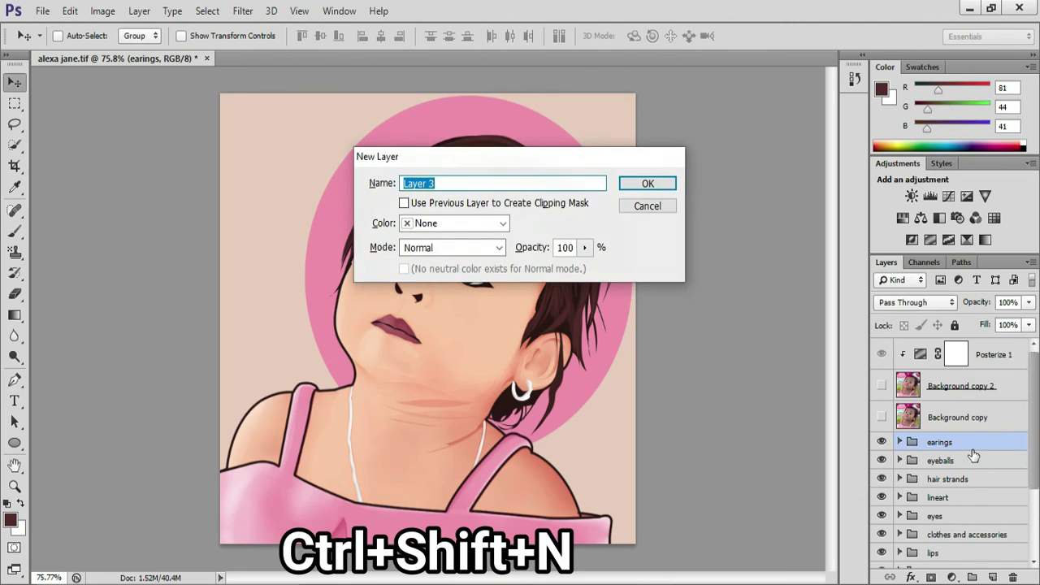
pyautogui.press('Return')
# Paint a single soft white glow over the background beside the upper part of the head with an 800 px brush.
pyautogui.press('b')
pyautogui.press(']')
pyautogui.press(']')
pyautogui.press(']')
pyautogui.press(']')
pyautogui.press(']')
pyautogui.press(']')
pyautogui.press(']')
pyautogui.press(']')
pyautogui.press(']')
pyautogui.press(']')
pyautogui.press(']')
pyautogui.press(']')
pyautogui.press(']')
pyautogui.press(']')
pyautogui.press(']')
pyautogui.press(']')
pyautogui.press(']')
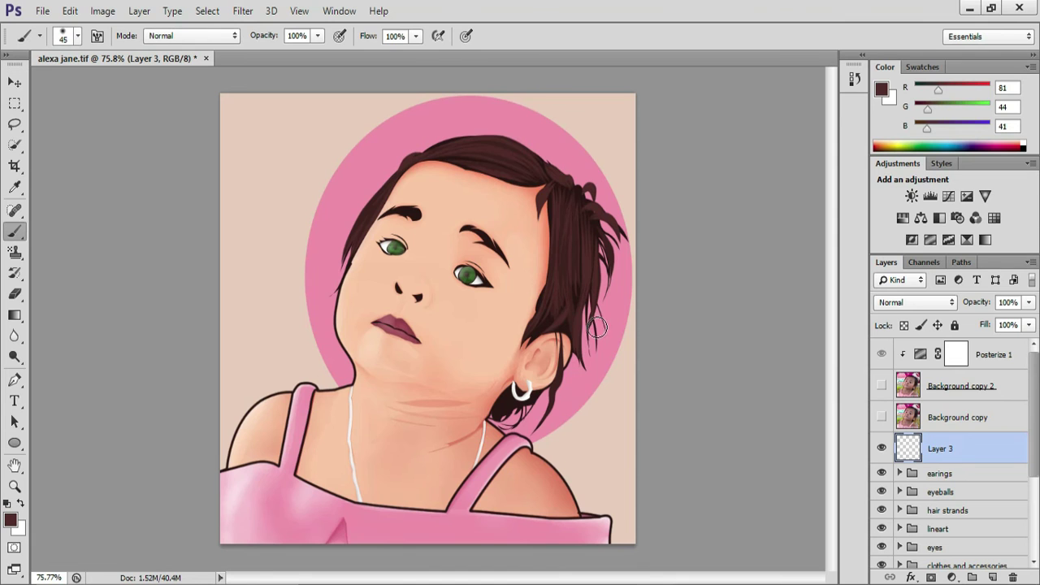
pyautogui.press('d')
pyautogui.press('x')
pyautogui.click(257, 207)
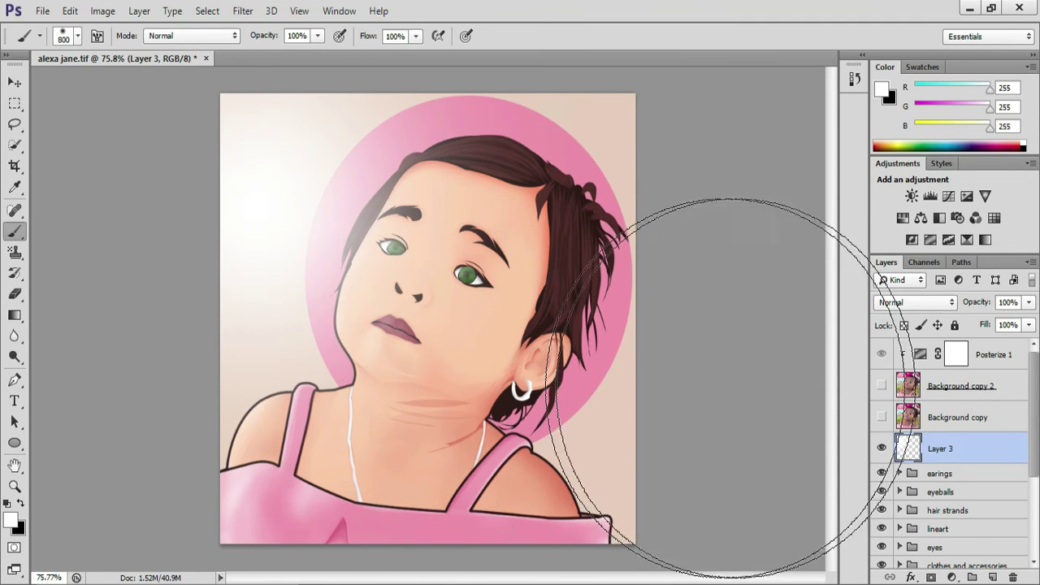
# Reduce the brush size to 175 px and set the white glow layer's opacity to 68%.
pyautogui.press('[')
pyautogui.press('[')
pyautogui.press('[')
pyautogui.press('[')
pyautogui.press('[')
pyautogui.press('[')
pyautogui.press('[')
pyautogui.press('[')
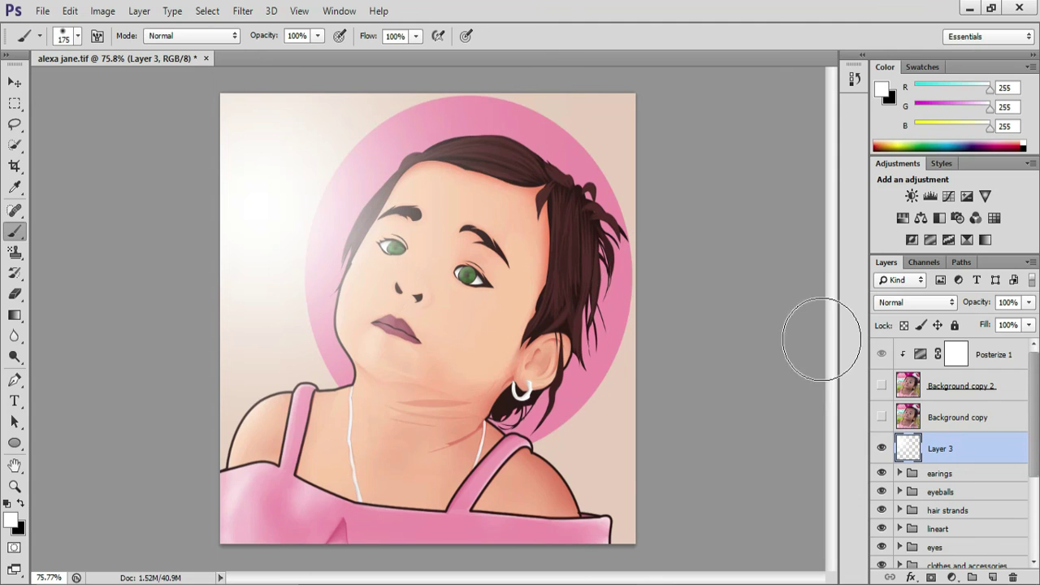
pyautogui.scroll(-2, 706, 291)
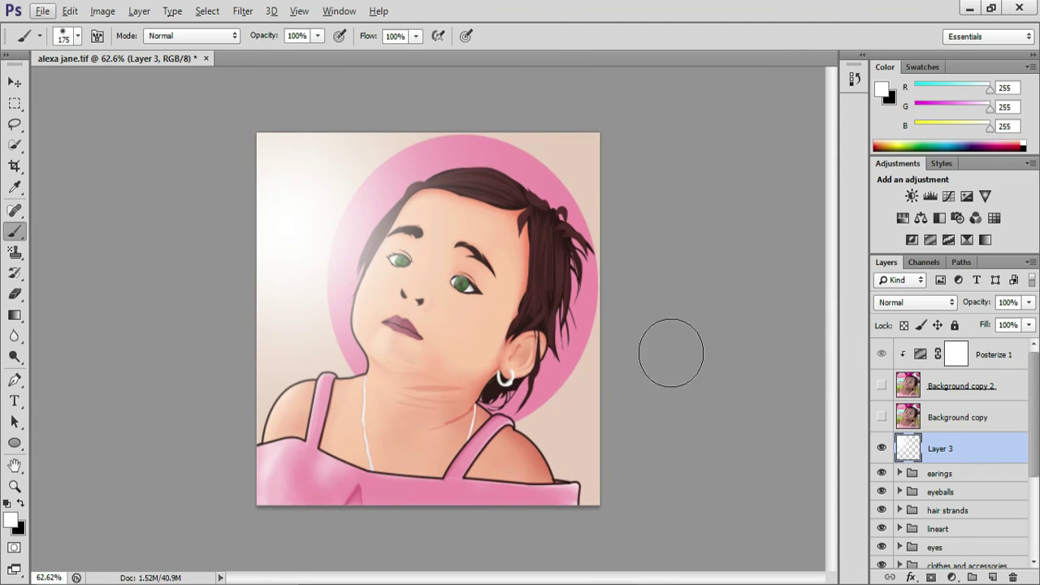
pyautogui.click(1029, 302)
pyautogui.moveTo(1027, 321); pyautogui.dragTo(1004, 321)
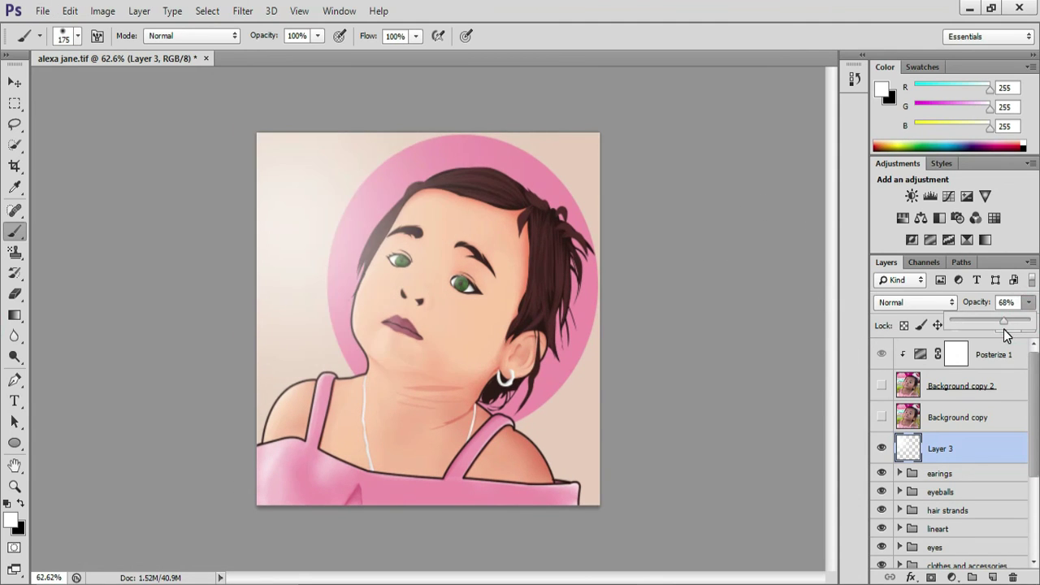
# Enlarge the white glow beyond the canvas edges with Free Transform and shift it away from the face.
pyautogui.hotkey('ctrl', 't')
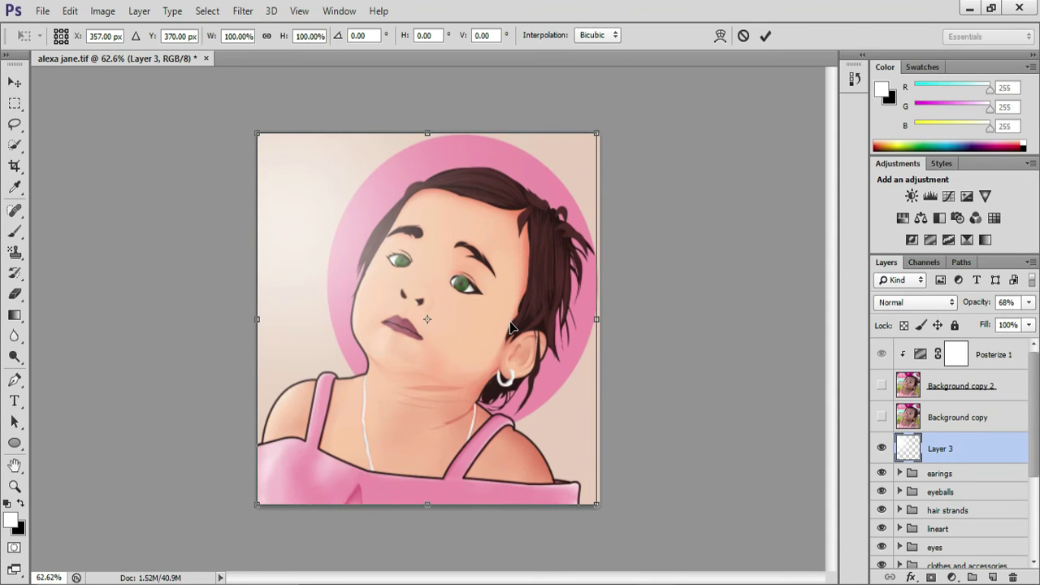
pyautogui.scroll(-1, 511, 327)
pyautogui.moveTo(569, 472); pyautogui.dragTo(639, 549)
pyautogui.moveTo(502, 377); pyautogui.dragTo(455, 372)
pyautogui.press('Return')
pyautogui.hotkey('ctrl', '0')
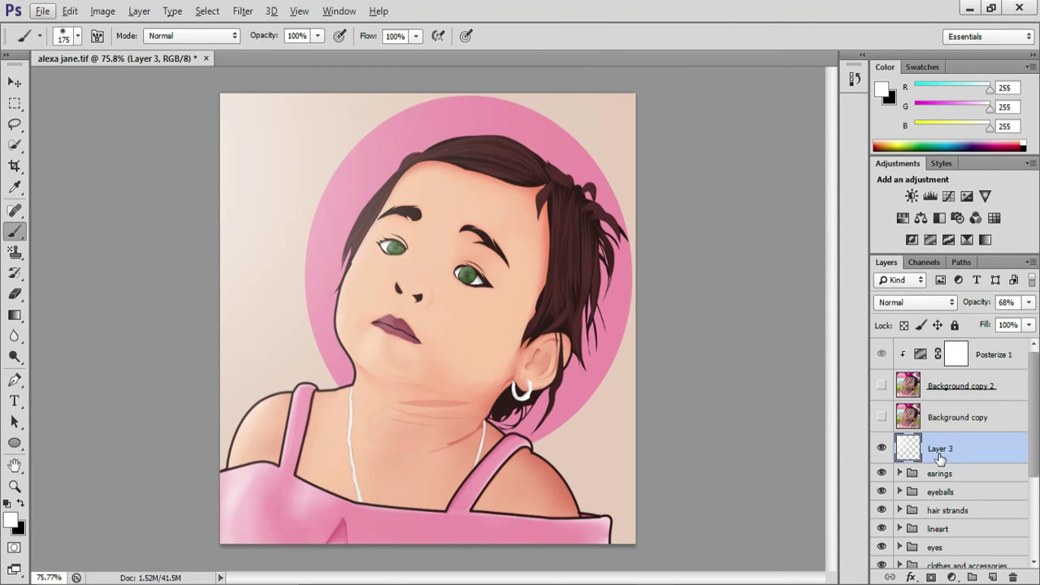
# Set the white glow layer's opacity to 75%.
pyautogui.click(1027, 301)
pyautogui.moveTo(1010, 325)
pyautogui.mouseDown()
pyautogui.moveTo(1024, 328)
pyautogui.moveTo(1012, 326)
pyautogui.mouseUp()
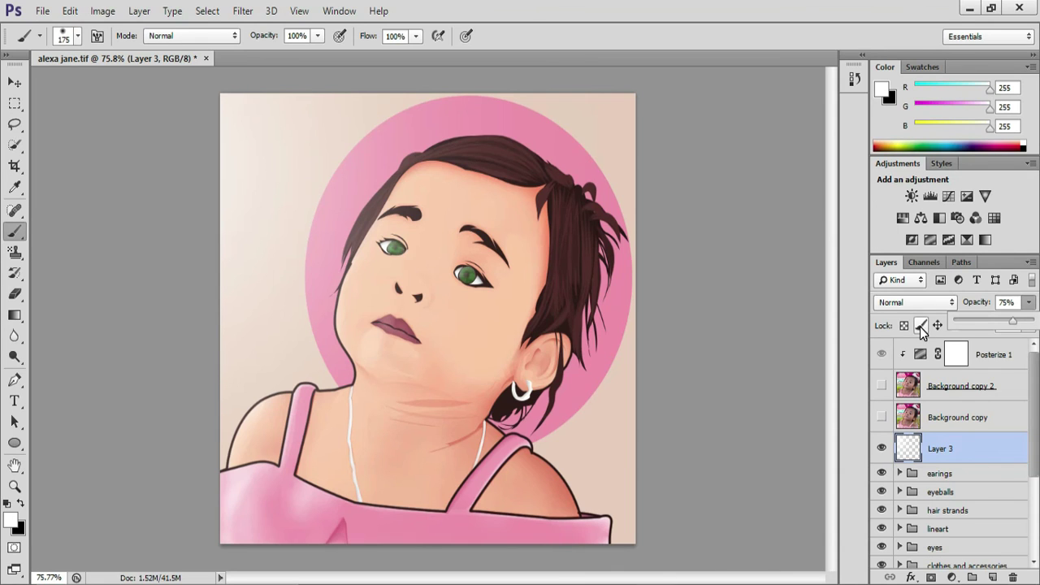
pyautogui.click(884, 291)
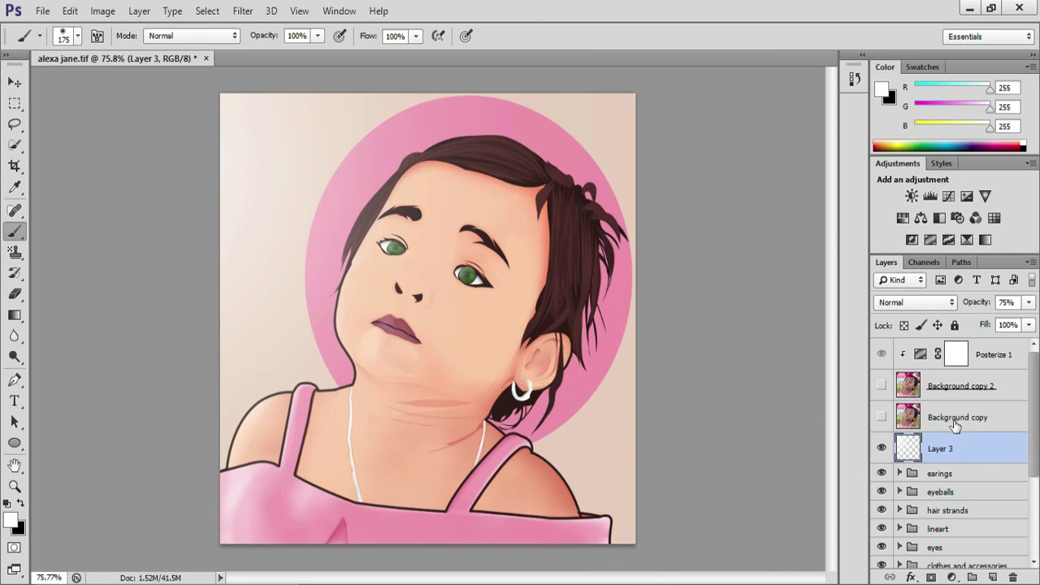
# Hide the Color Fill 1, Ellipse 2 and Layer 3 layers to isolate the portrait on transparency.
pyautogui.scroll(-3, 971, 483)
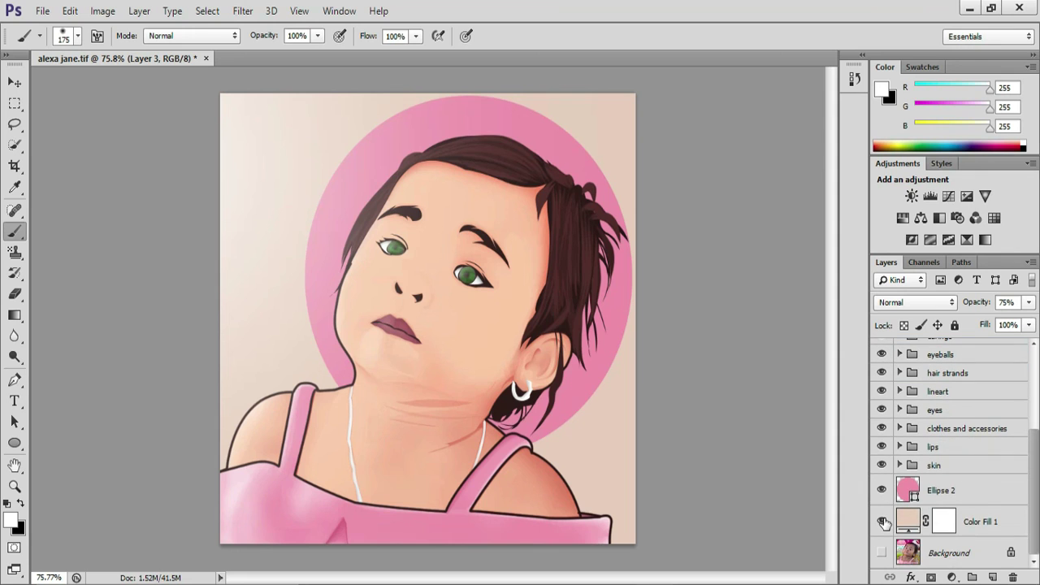
pyautogui.scroll(3, 938, 496)
pyautogui.scroll(-3, 938, 495)
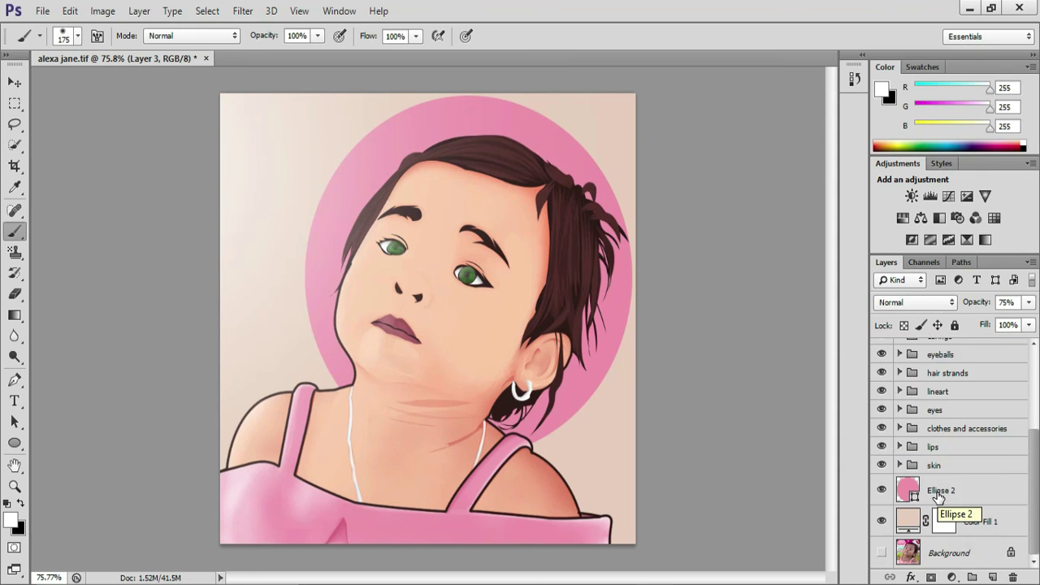
pyautogui.scroll(3, 938, 496)
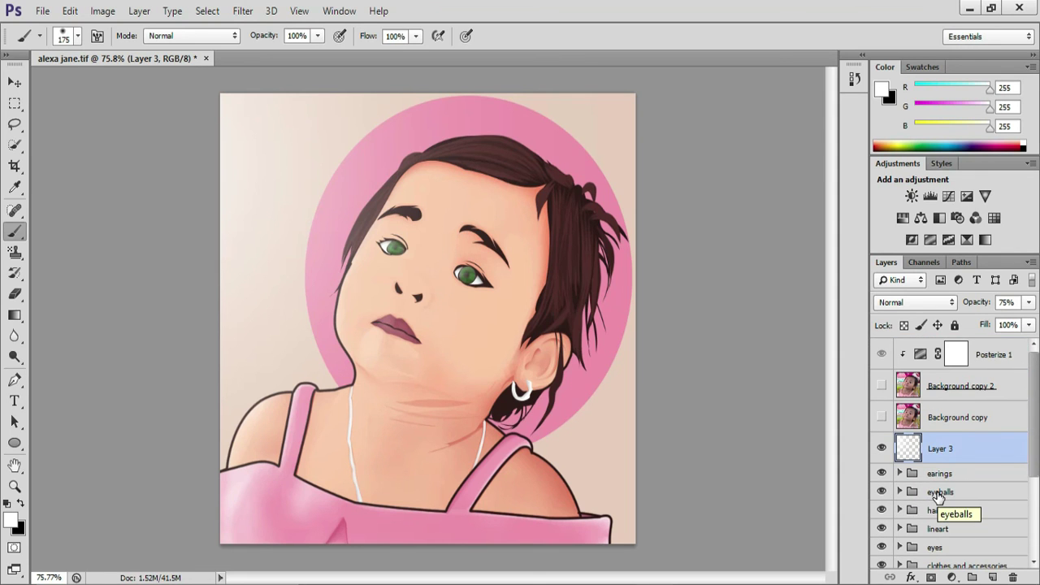
pyautogui.scroll(-3, 939, 495)
pyautogui.click(882, 520)
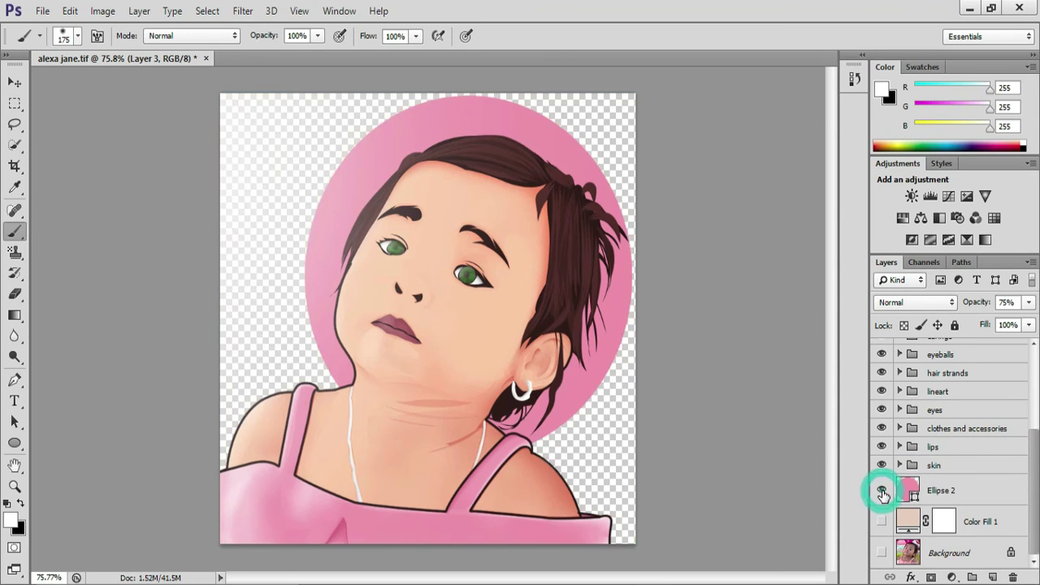
pyautogui.click(882, 490)
pyautogui.scroll(3, 926, 497)
pyautogui.click(881, 449)
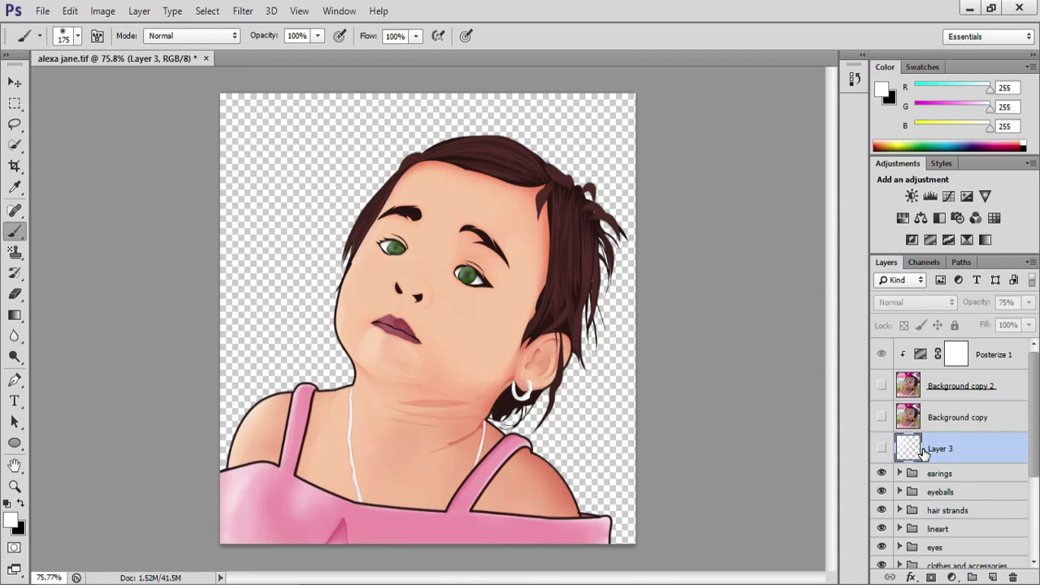
# Stamp the visible portrait layers into a new layer above earings and add a Hue/Saturation adjustment over it with Lightness -100.
pyautogui.click(947, 473)
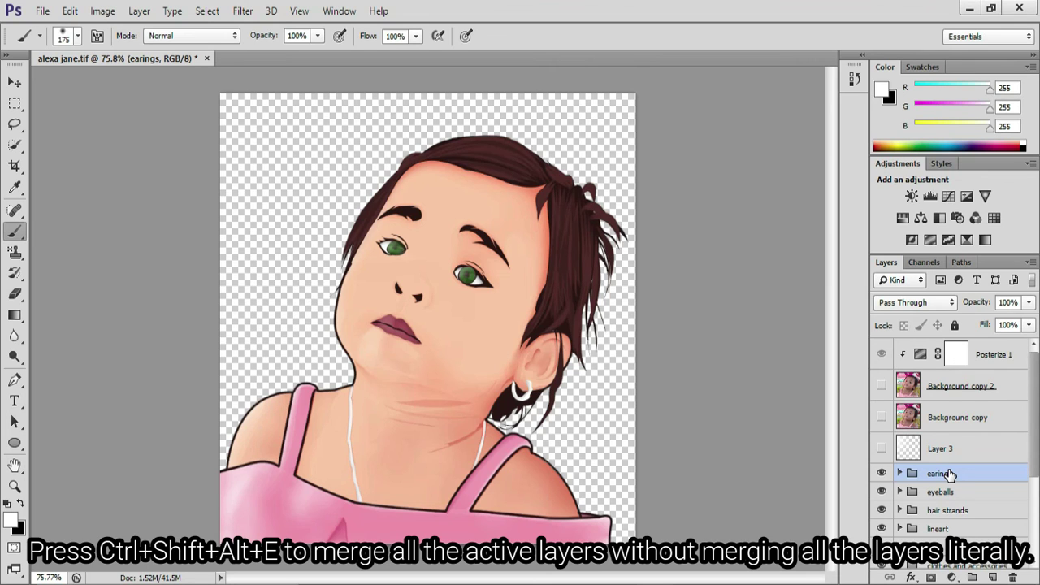
pyautogui.hotkey('ctrl', 'shift', 'alt', 'e')
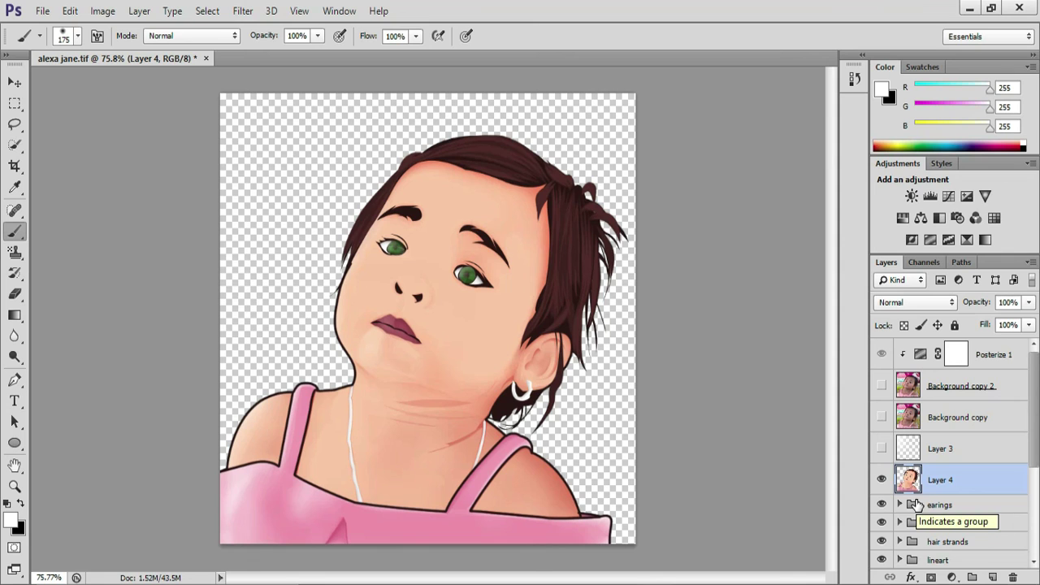
pyautogui.click(952, 576)
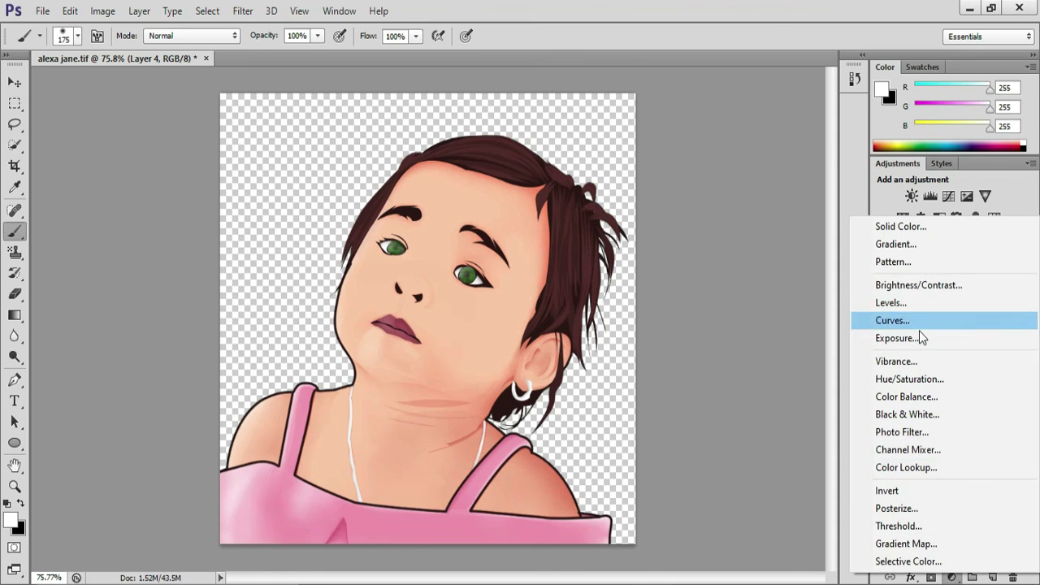
pyautogui.click(908, 379)
pyautogui.moveTo(539, 119); pyautogui.dragTo(810, 115)
pyautogui.moveTo(807, 292); pyautogui.dragTo(714, 292)
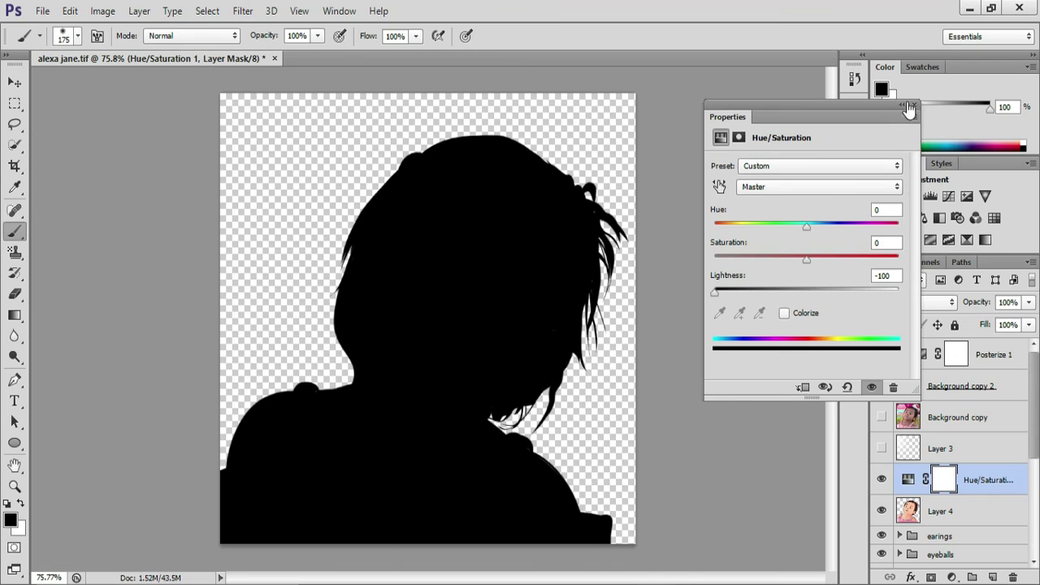
pyautogui.click(905, 108)
# Clip the Hue/Saturation adjustment to Layer 4 and merge the two into one black silhouette layer.
pyautogui.keyDown('alt'); pyautogui.click(916, 493); pyautogui.keyUp('alt')
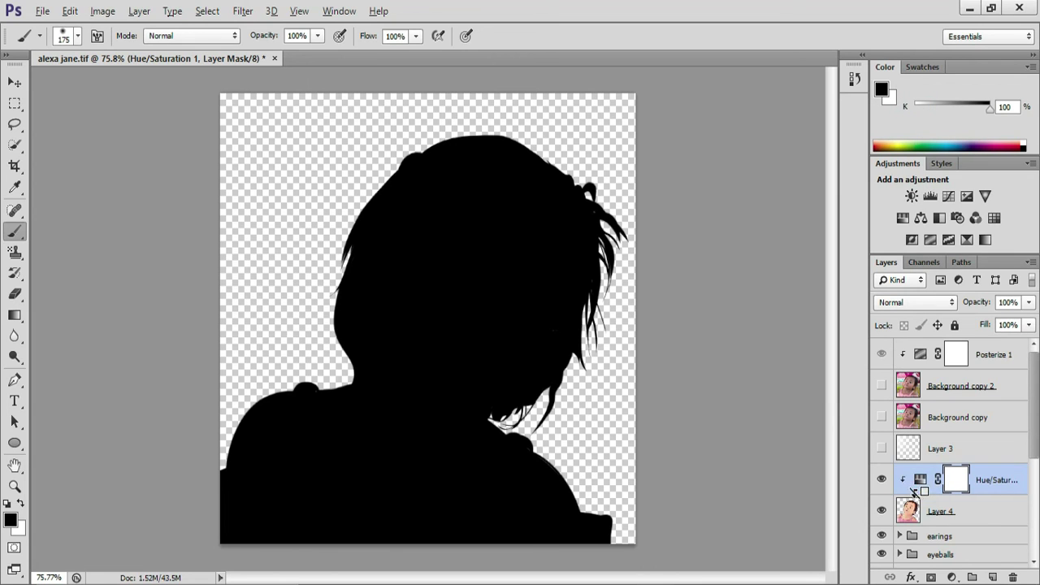
pyautogui.keyDown('shift'); pyautogui.click(988, 515); pyautogui.keyUp('shift')
pyautogui.hotkey('ctrl', 'e')
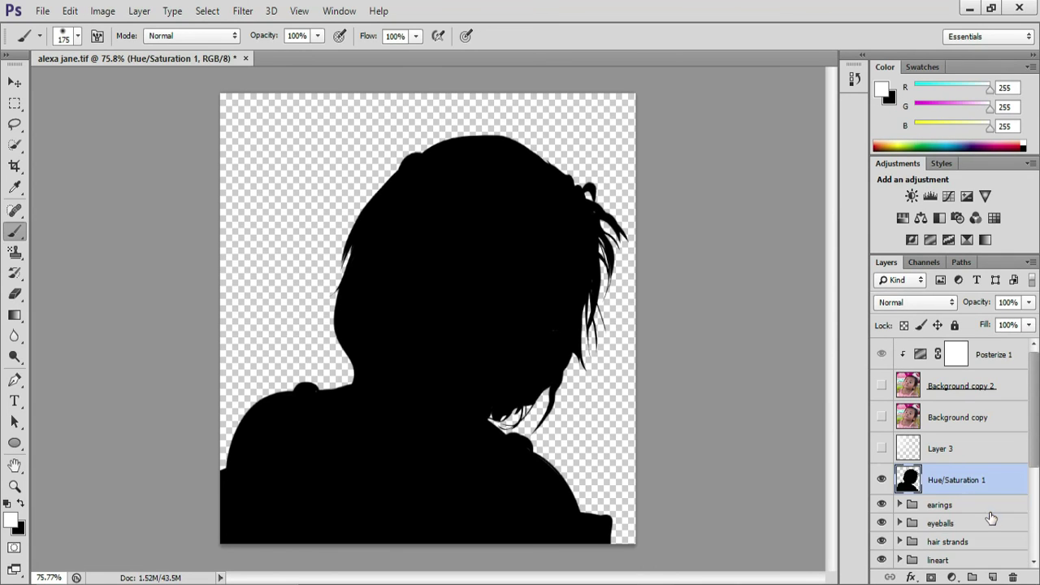
# Move the black silhouette layer below the skin group, just above Ellipse 2.
pyautogui.moveTo(957, 475)
pyautogui.mouseDown()
pyautogui.moveTo(960, 560)
pyautogui.moveTo(959, 481)
pyautogui.mouseUp()
pyautogui.scroll(2, 960, 481)
pyautogui.scroll(-1, 958, 475)
# Show the Layer 3, Ellipse 2 and Color Fill 1 layers again.
pyautogui.scroll(3, 958, 475)
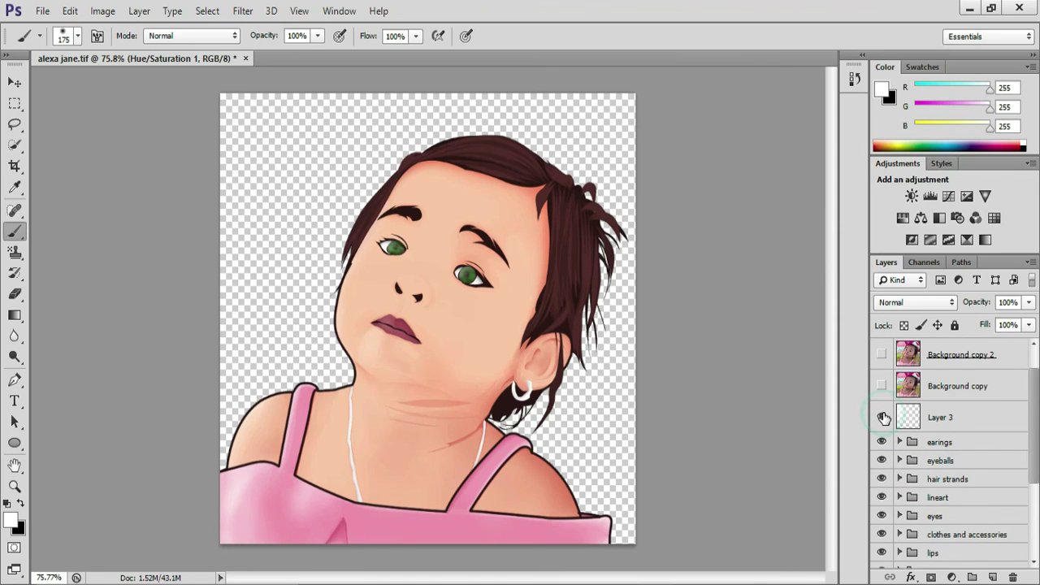
pyautogui.click(882, 416)
pyautogui.scroll(-3, 882, 419)
pyautogui.click(881, 491)
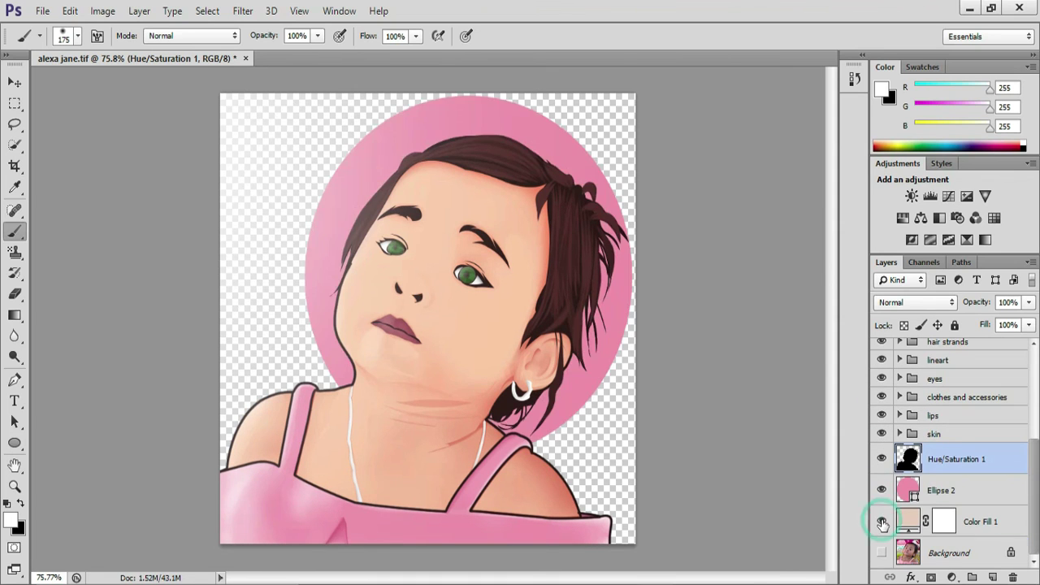
pyautogui.click(881, 521)
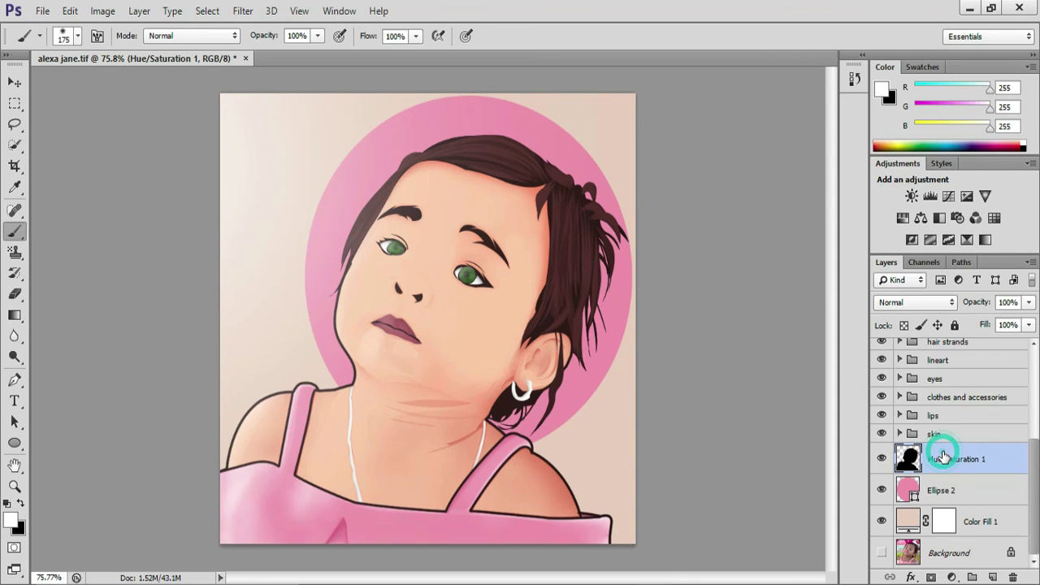
# Scale the black silhouette to 106.78% width and 105.51% height and offset it to X 377 px, Y 433.5 px.
pyautogui.hotkey('ctrl', 't')
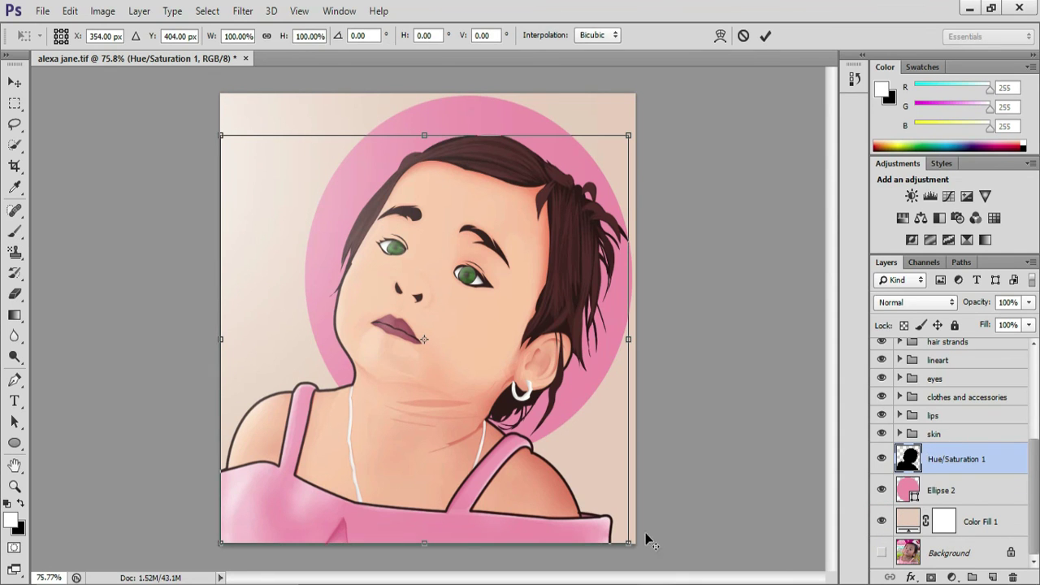
pyautogui.moveTo(632, 547); pyautogui.dragTo(643, 556)
pyautogui.press('Right')
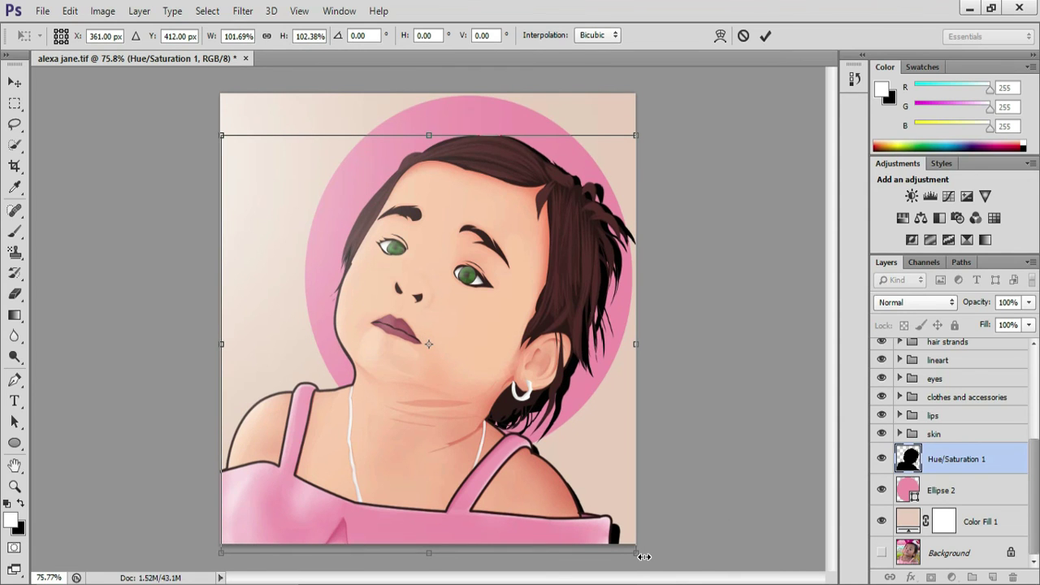
pyautogui.press('Right')
pyautogui.press('Right')
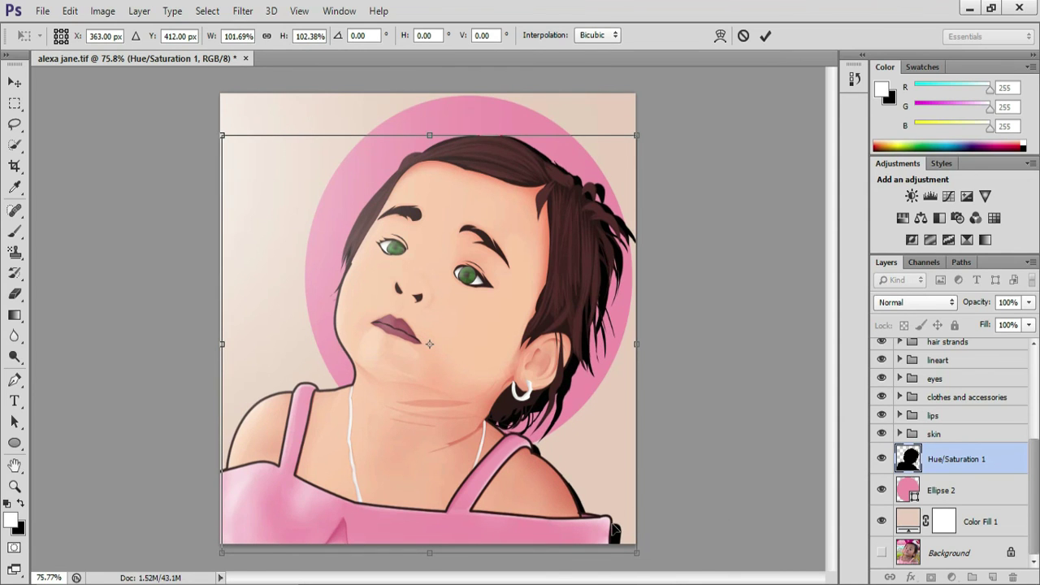
pyautogui.moveTo(634, 550); pyautogui.dragTo(656, 567)
pyautogui.press('Left')
pyautogui.press('Left')
pyautogui.press('Left')
pyautogui.press('Left')
pyautogui.press('Left')
pyautogui.press('Left')
pyautogui.press('Left')
pyautogui.press('Down')
pyautogui.press('Down')
pyautogui.press('Down')
pyautogui.press('Down')
pyautogui.press('Down')
pyautogui.press('Down')
pyautogui.press('Right')
pyautogui.press('Right')
pyautogui.press('Right')
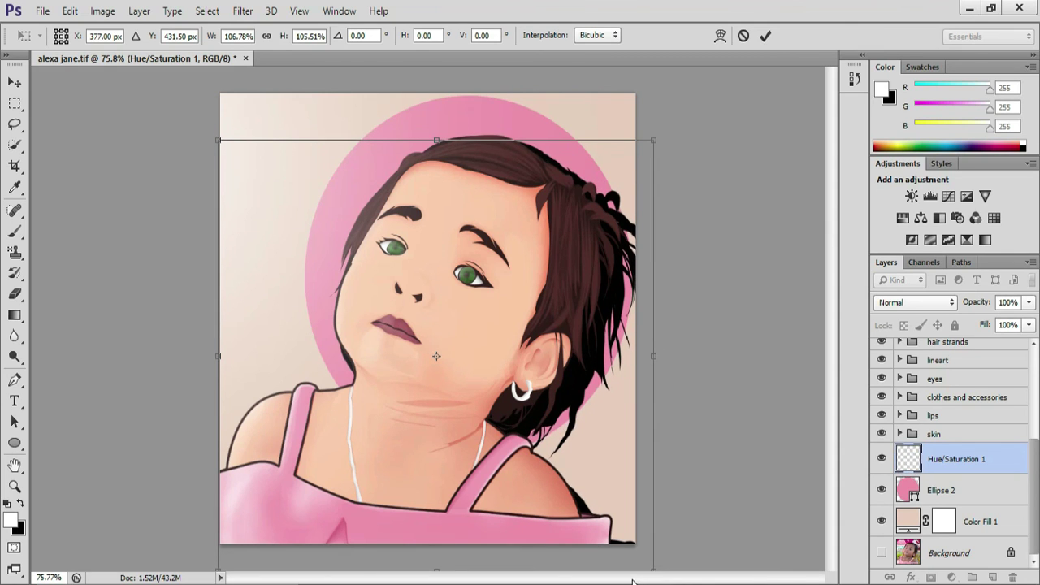
pyautogui.press('Down')
pyautogui.press('Down')
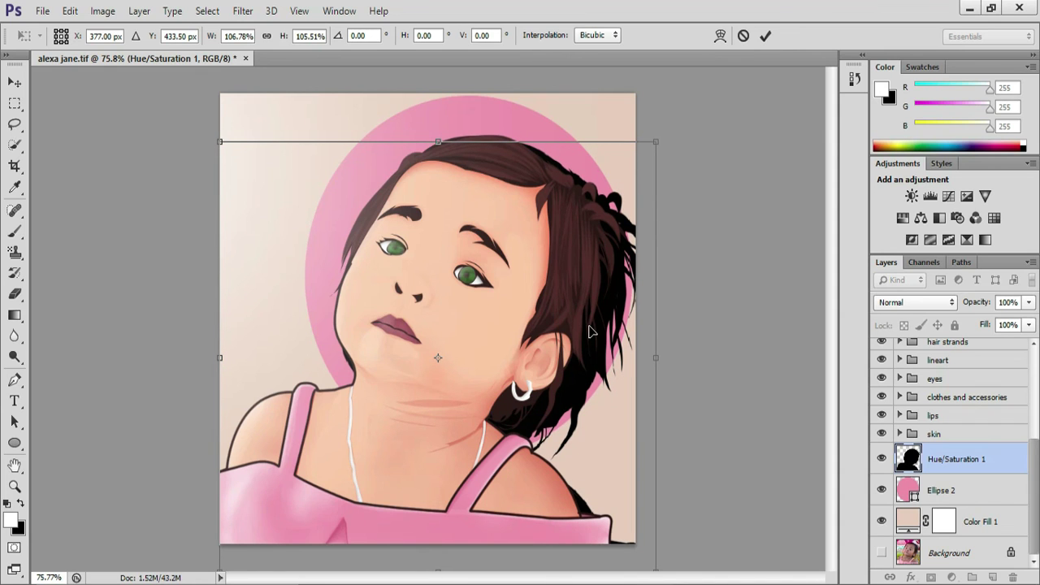
pyautogui.click(765, 36)
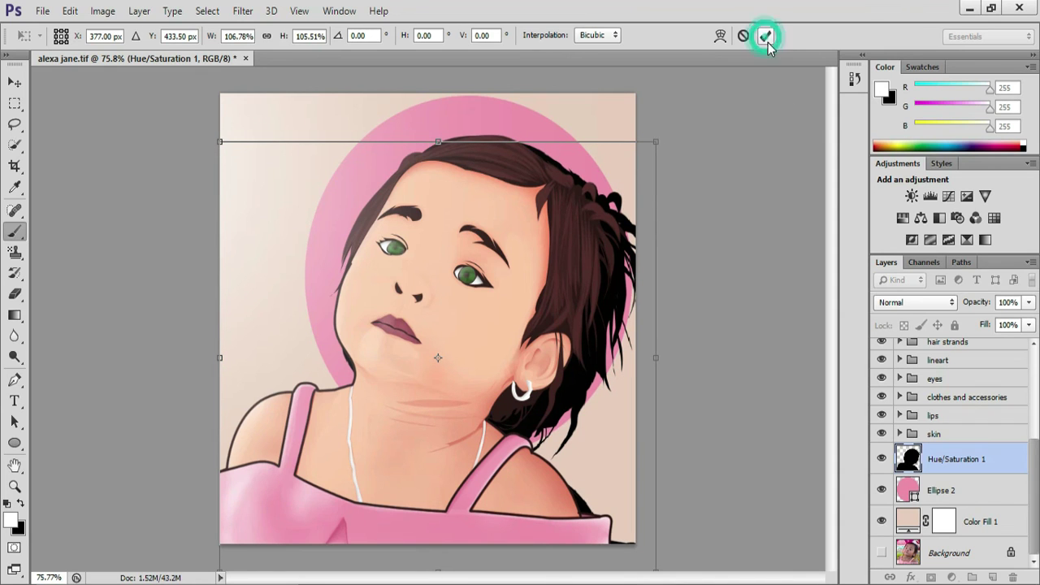
# Set the silhouette shadow's opacity to 32% and move it slightly up behind the portrait.
pyautogui.click(1028, 302)
pyautogui.moveTo(1027, 323)
pyautogui.mouseDown()
pyautogui.moveTo(990, 333)
pyautogui.moveTo(990, 323)
pyautogui.mouseUp()
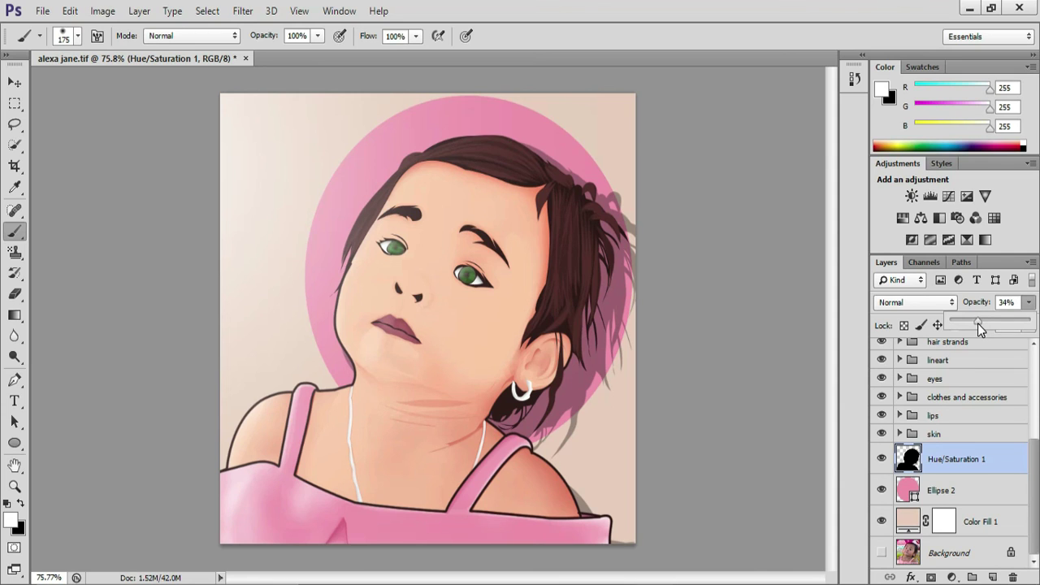
pyautogui.moveTo(978, 324); pyautogui.dragTo(993, 325)
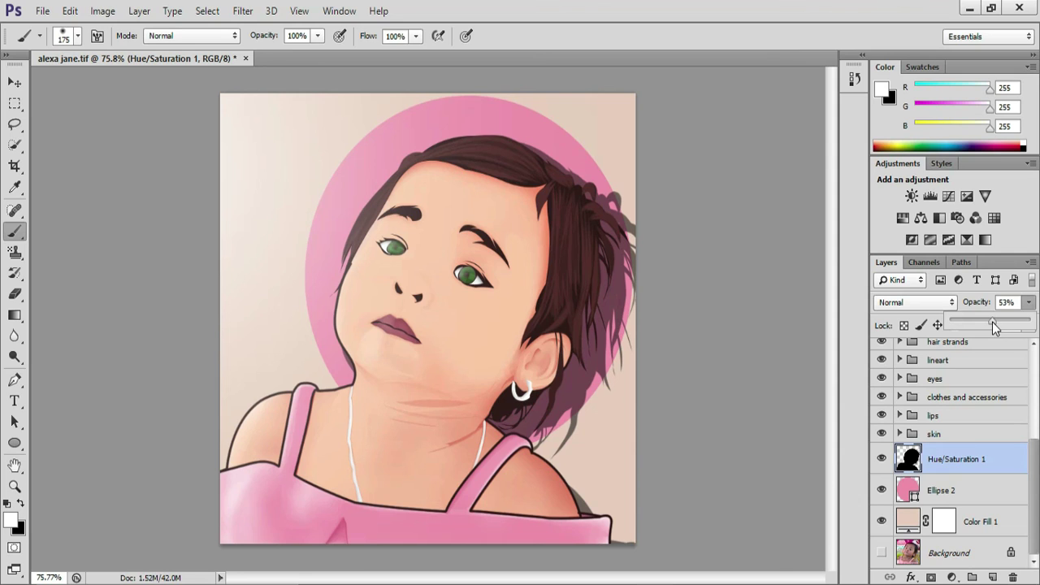
pyautogui.moveTo(996, 325); pyautogui.dragTo(963, 327)
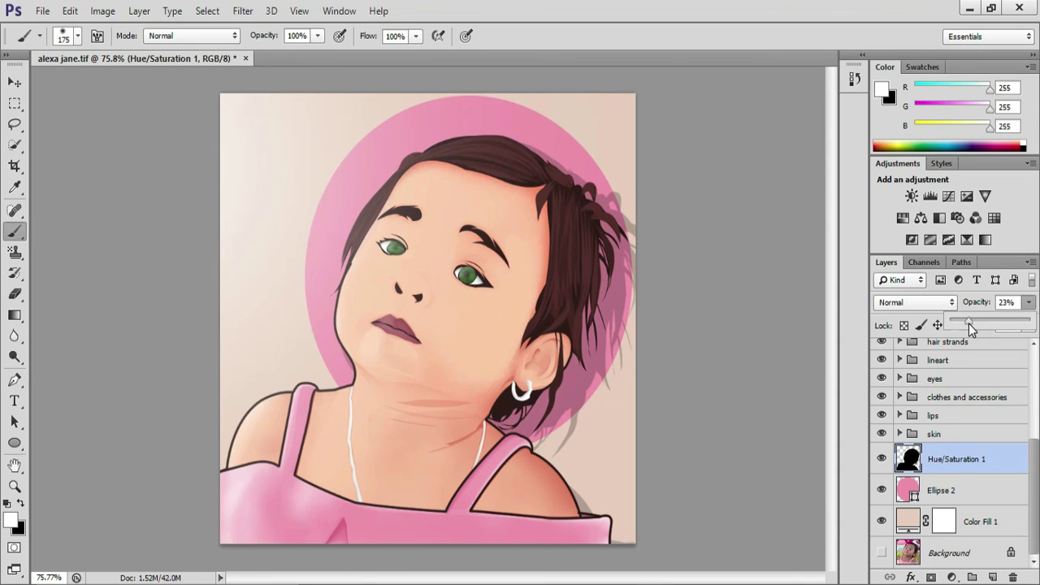
pyautogui.moveTo(968, 324); pyautogui.dragTo(976, 323)
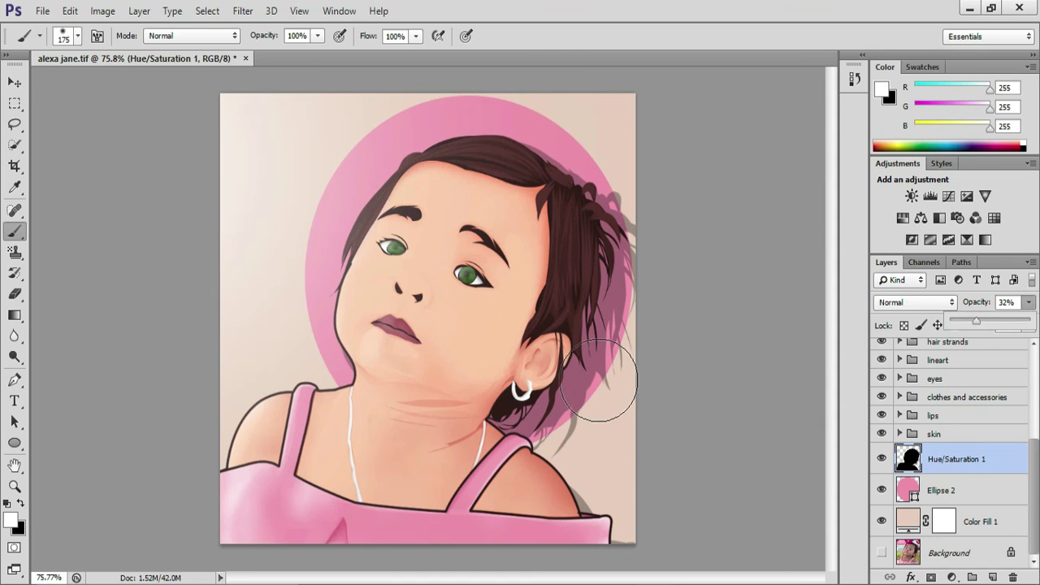
pyautogui.press('v')
pyautogui.moveTo(599, 388)
pyautogui.mouseDown()
pyautogui.moveTo(607, 356)
pyautogui.moveTo(581, 362)
pyautogui.mouseUp()
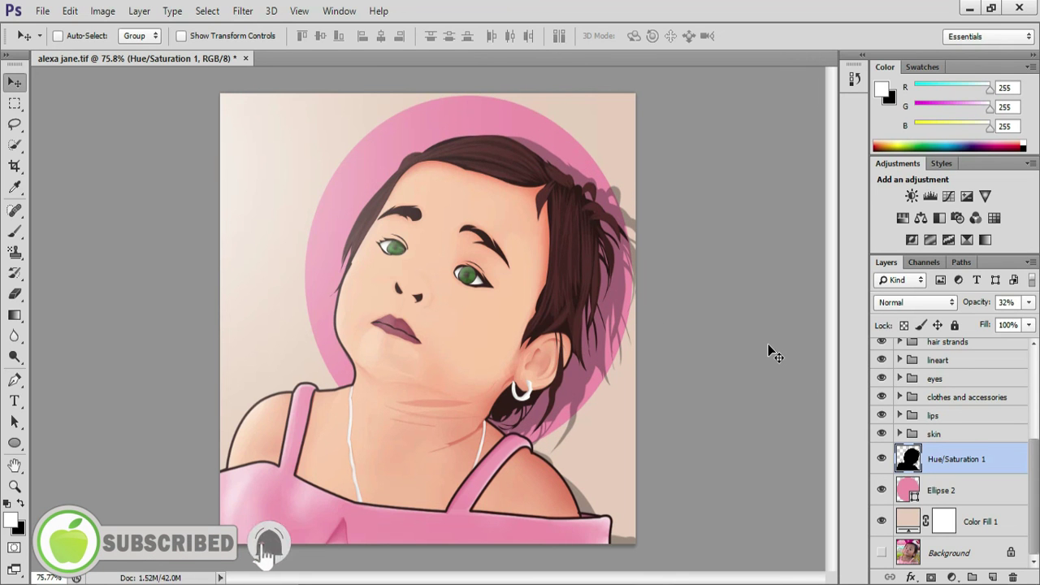